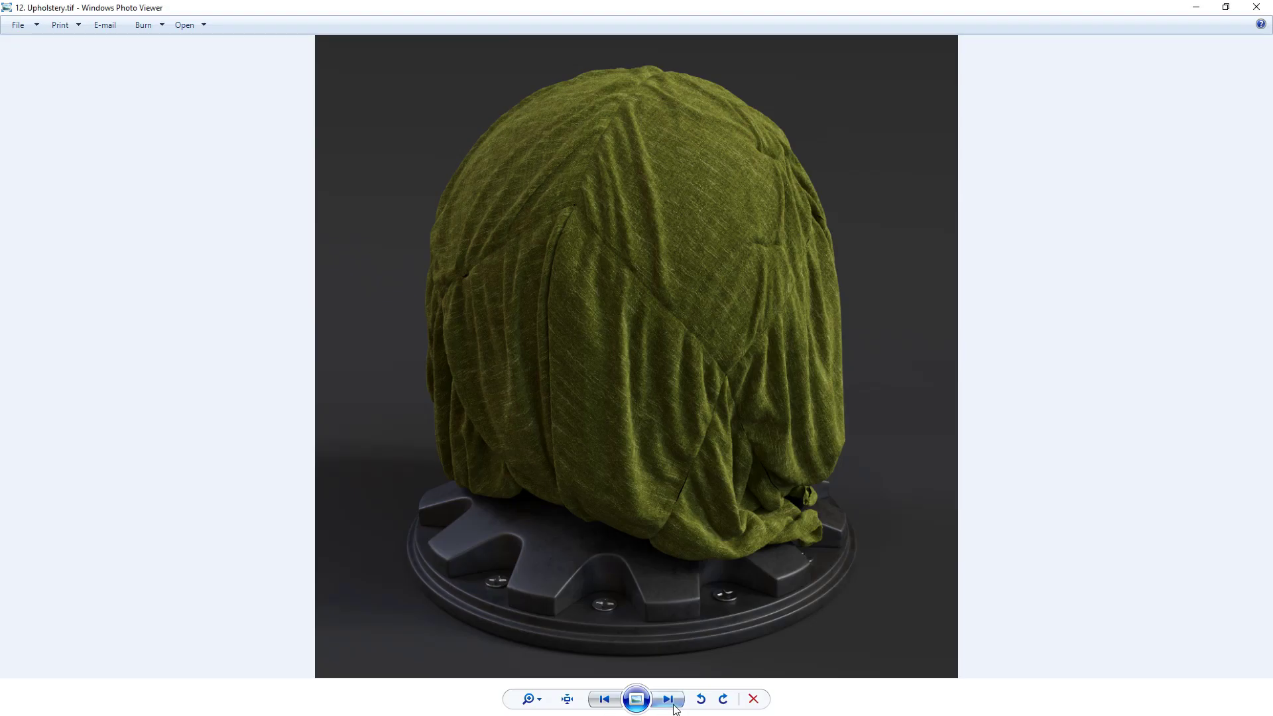
# Step: Page through the sample renders, from the fabric and metal balls to the wax toad
pyautogui.click(673, 706)
pyautogui.click(673, 705)
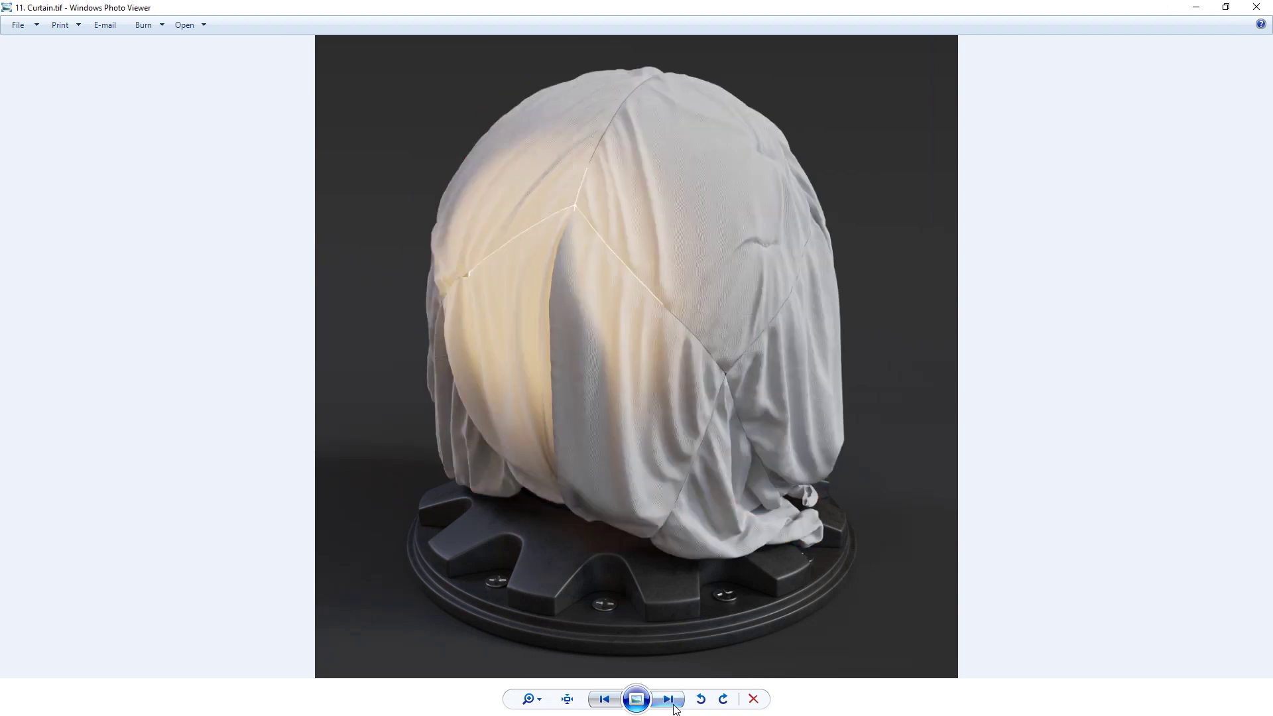
pyautogui.click(674, 705)
pyautogui.click(673, 706)
pyautogui.click(673, 706)
pyautogui.click(673, 705)
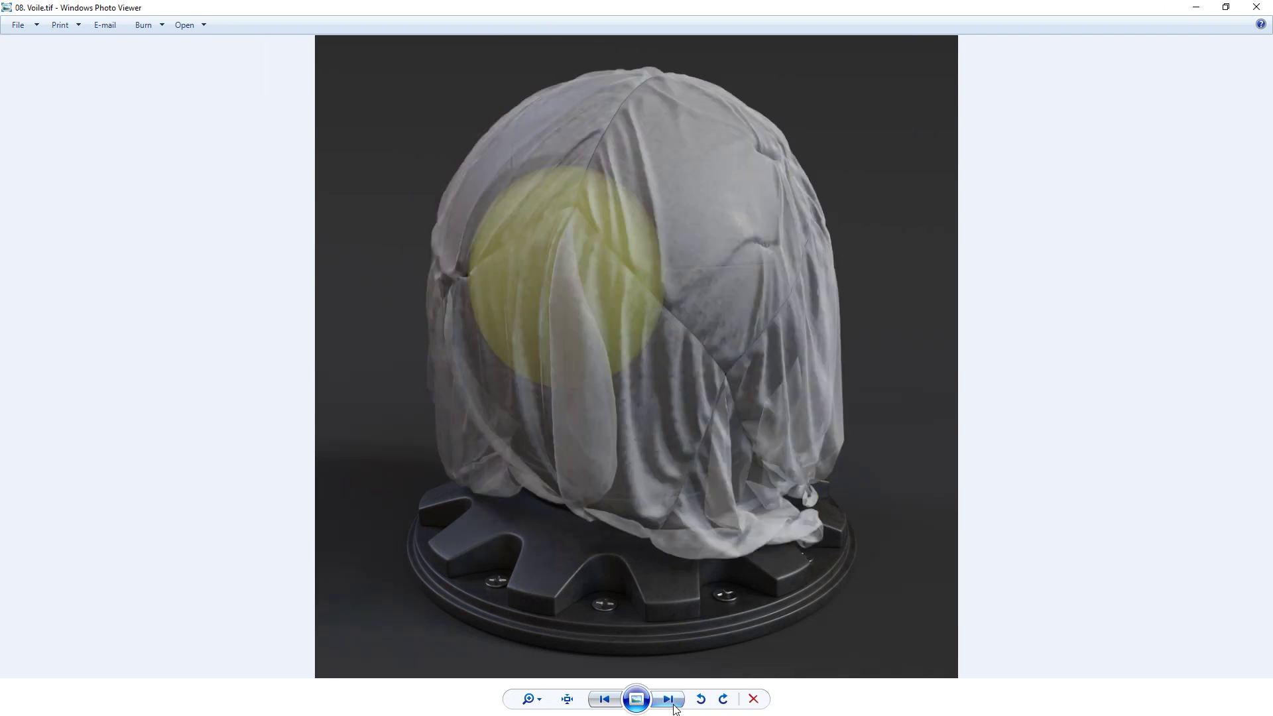
pyautogui.click(674, 705)
pyautogui.click(674, 706)
pyautogui.click(673, 705)
pyautogui.click(673, 705)
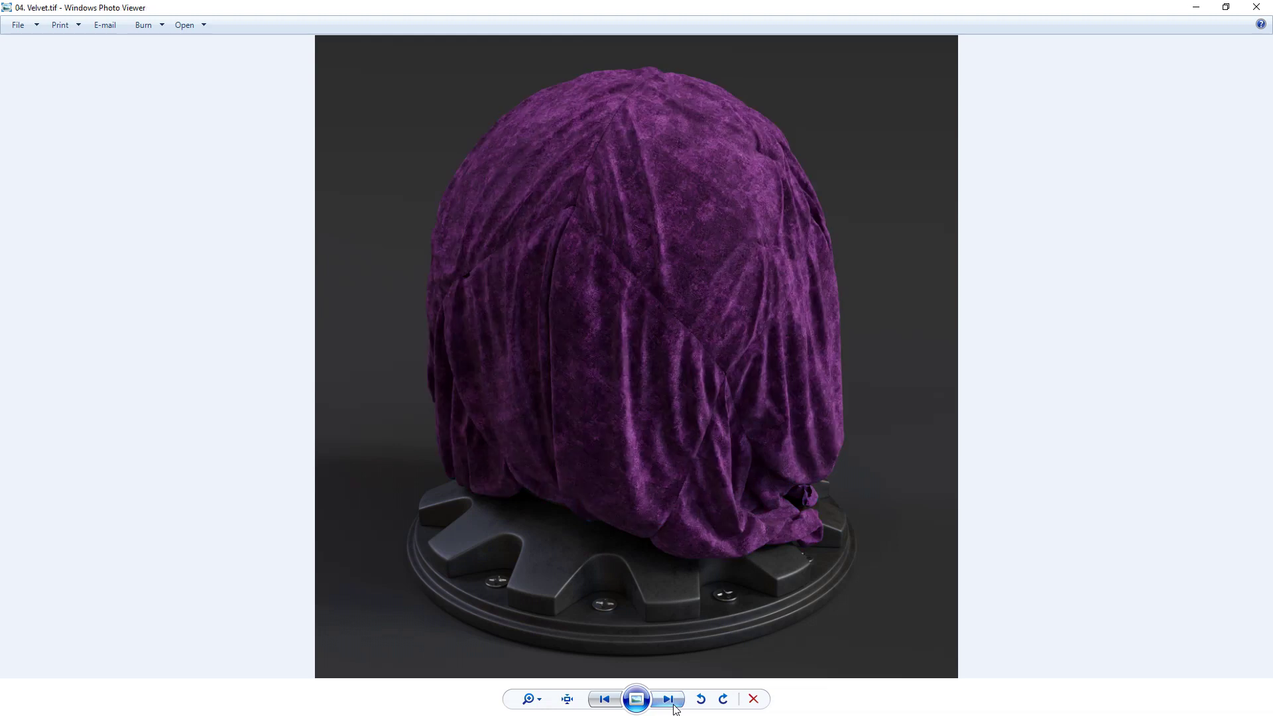
pyautogui.click(674, 706)
pyautogui.click(674, 705)
pyautogui.click(673, 705)
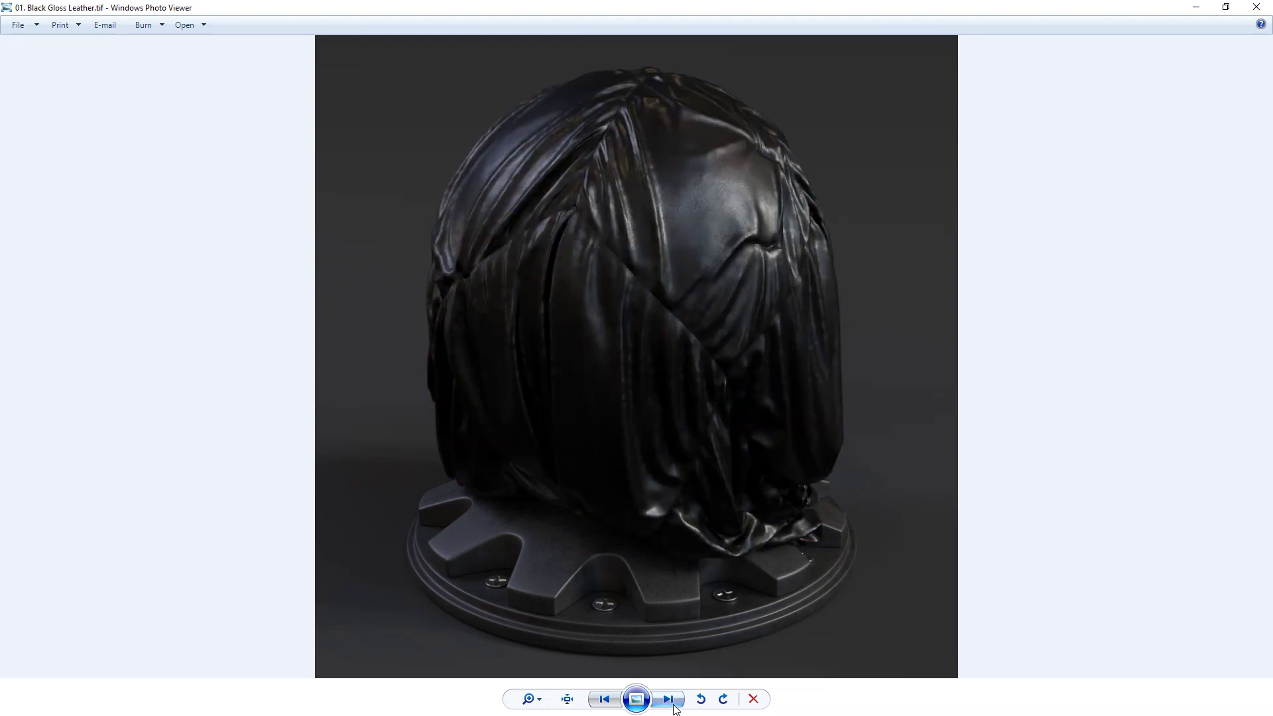
pyautogui.click(673, 705)
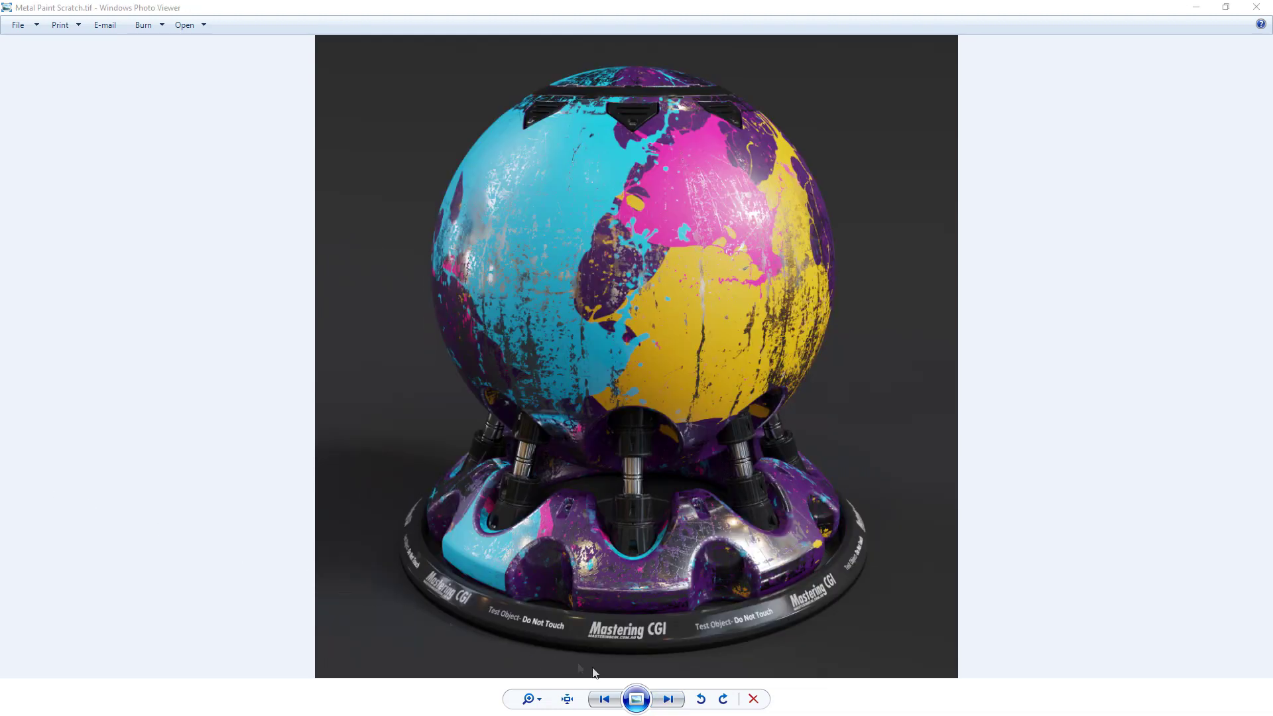
pyautogui.click(670, 699)
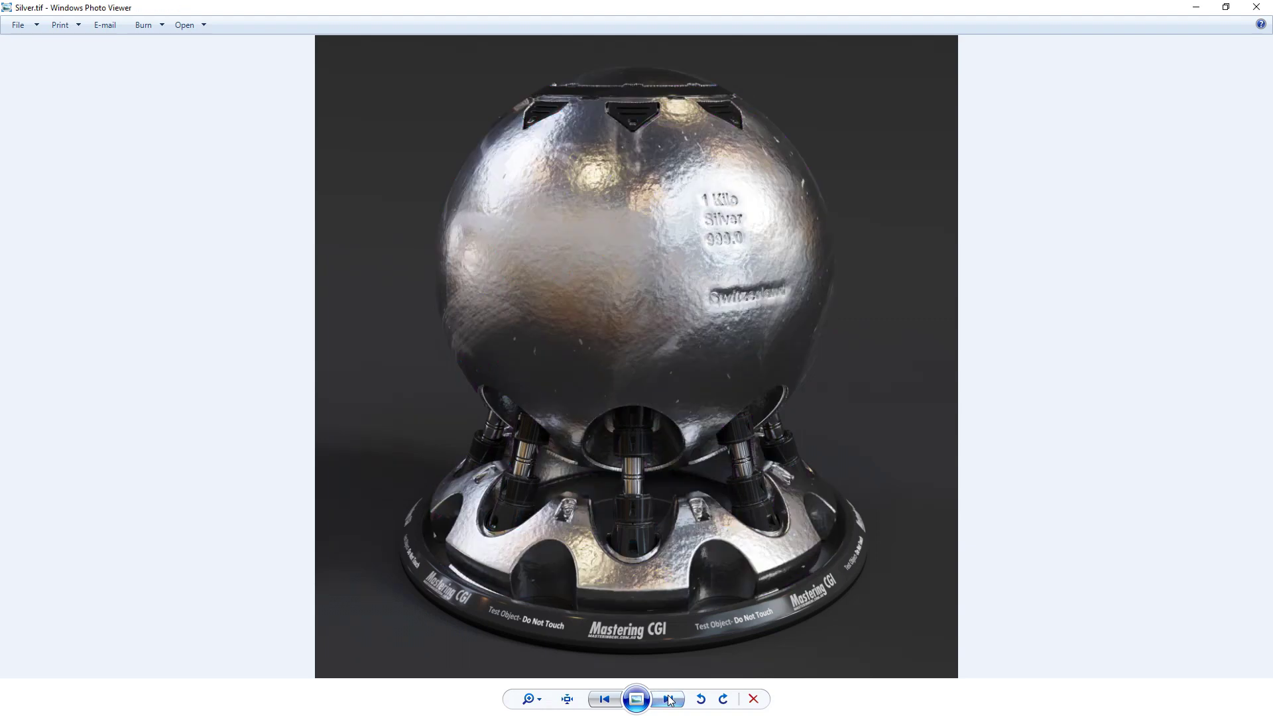
pyautogui.click(670, 700)
pyautogui.click(670, 699)
pyautogui.click(669, 700)
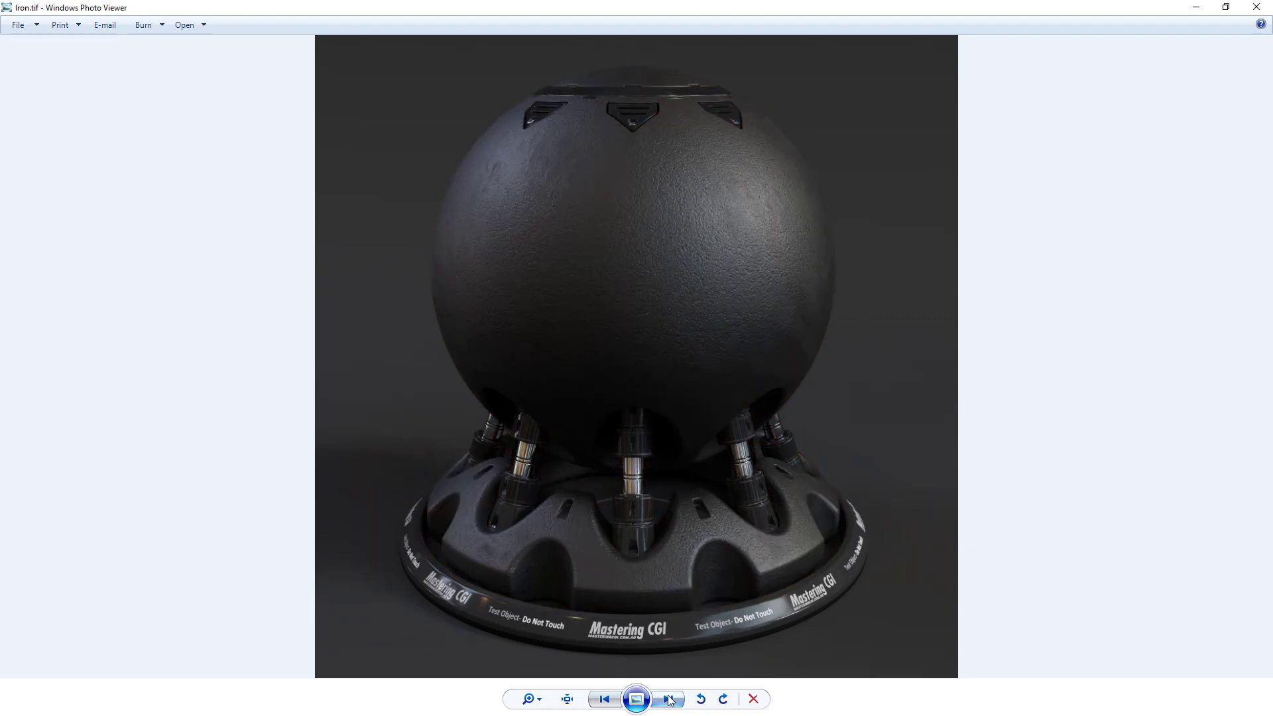
pyautogui.click(670, 699)
pyautogui.click(669, 700)
pyautogui.click(670, 699)
pyautogui.click(670, 699)
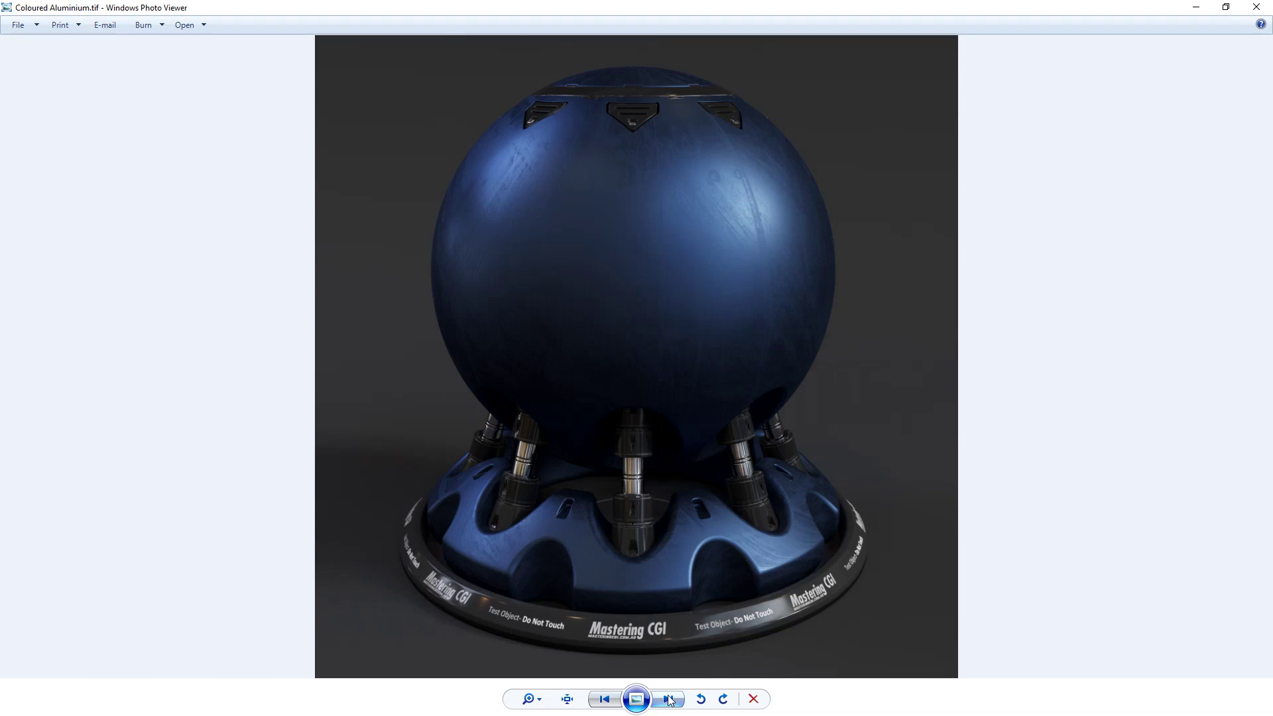
pyautogui.click(670, 699)
pyautogui.click(670, 700)
pyautogui.click(670, 700)
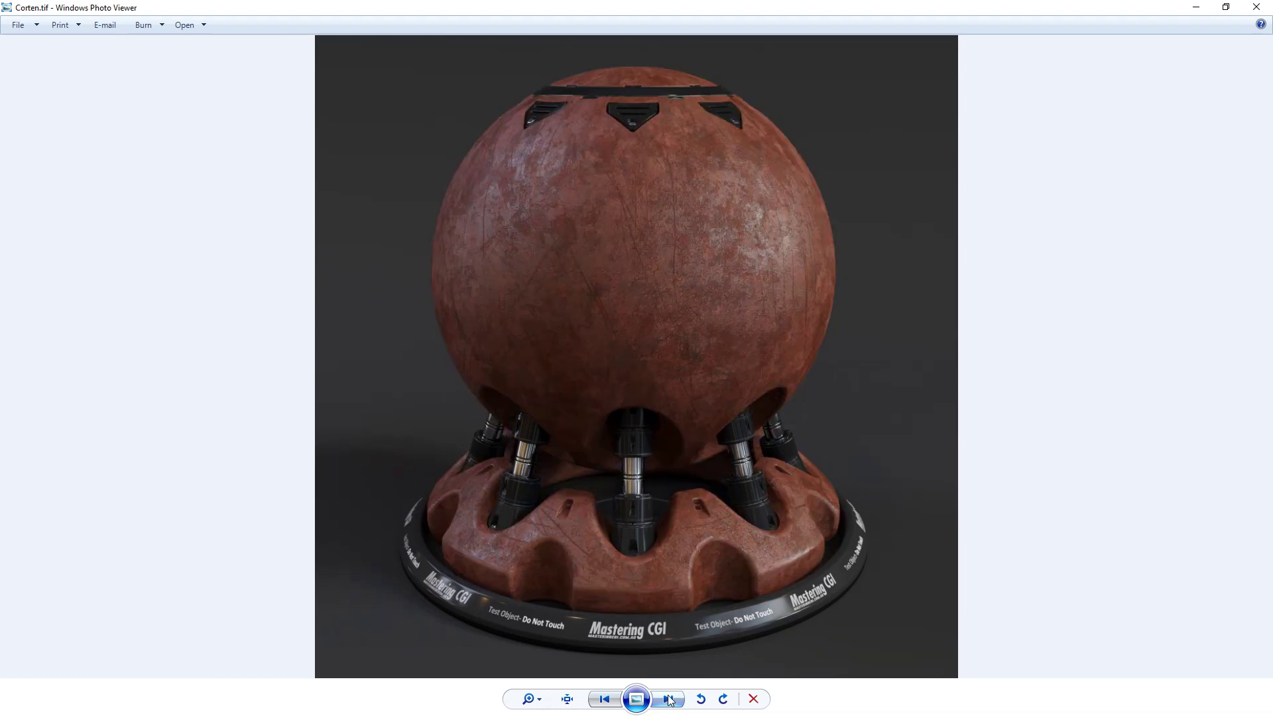
pyautogui.click(669, 700)
pyautogui.click(670, 700)
pyautogui.click(669, 699)
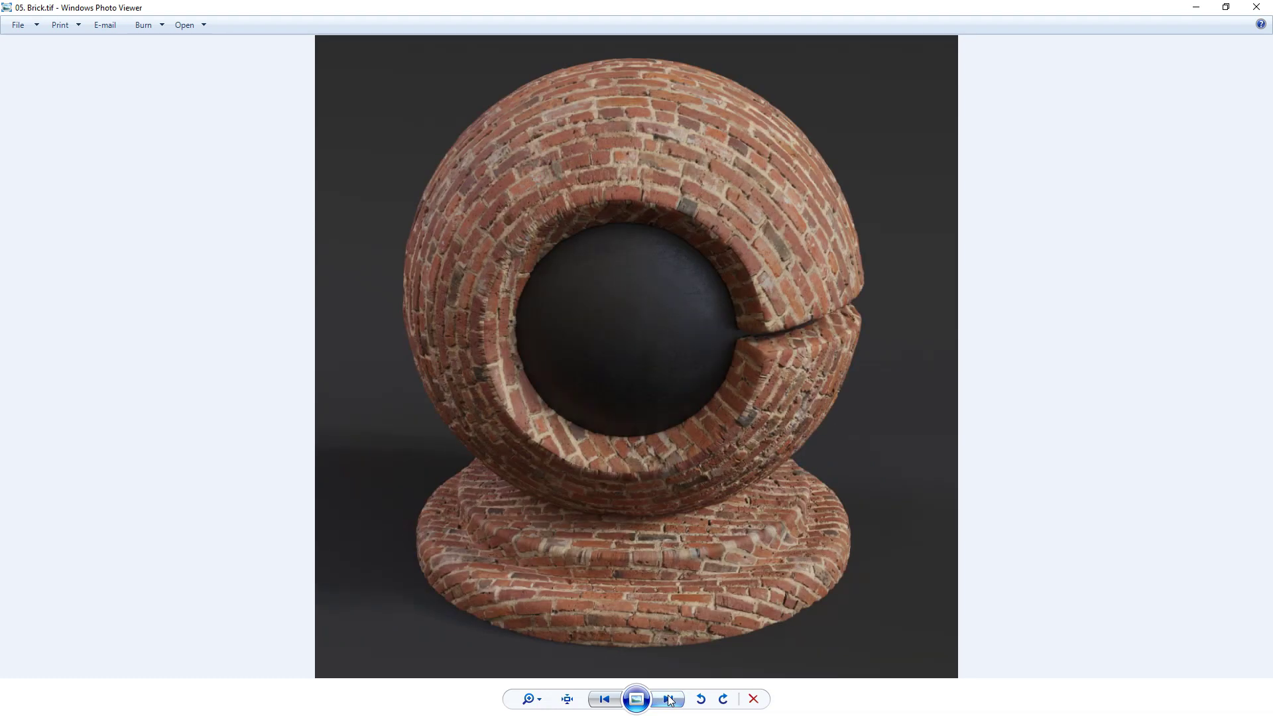
pyautogui.click(670, 699)
pyautogui.click(669, 700)
pyautogui.click(669, 700)
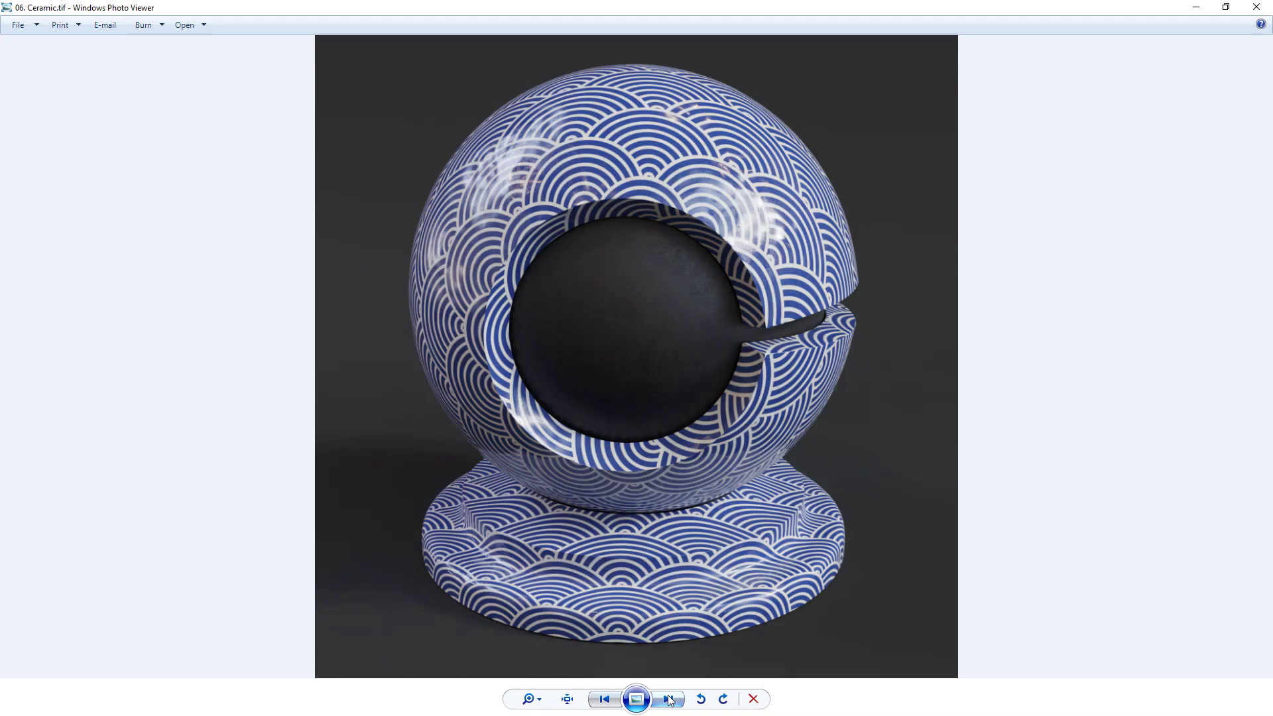
pyautogui.click(670, 700)
pyautogui.click(669, 699)
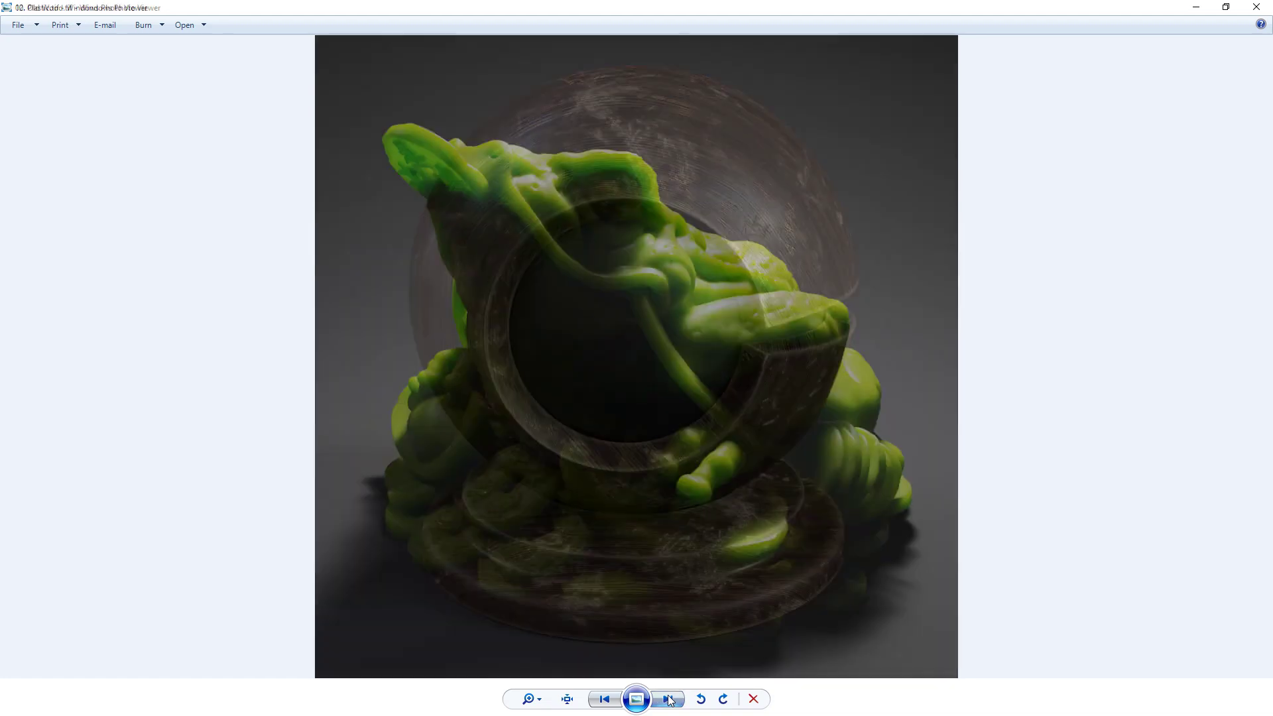
pyautogui.click(670, 699)
pyautogui.click(670, 699)
pyautogui.click(670, 700)
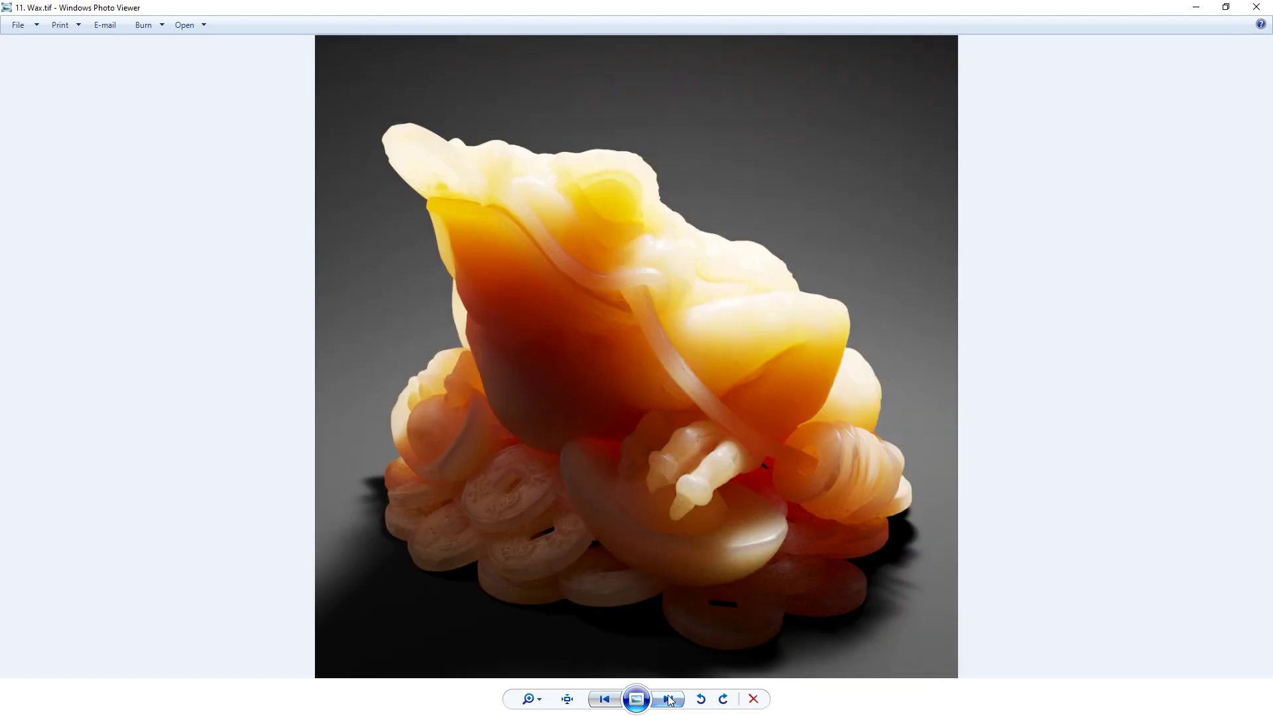
pyautogui.click(670, 699)
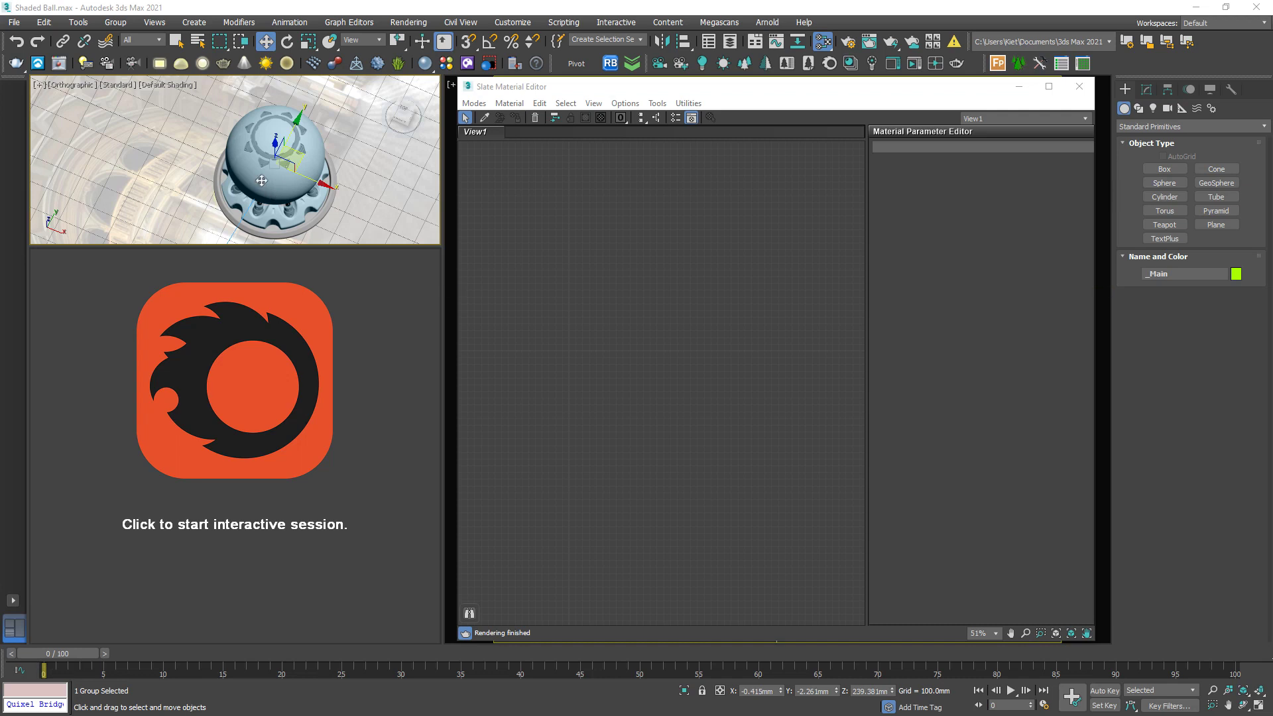
# Step: Start the Corona interactive render of the white ball and reach Materials > Corona in the Slate menu
pyautogui.click(320, 359)
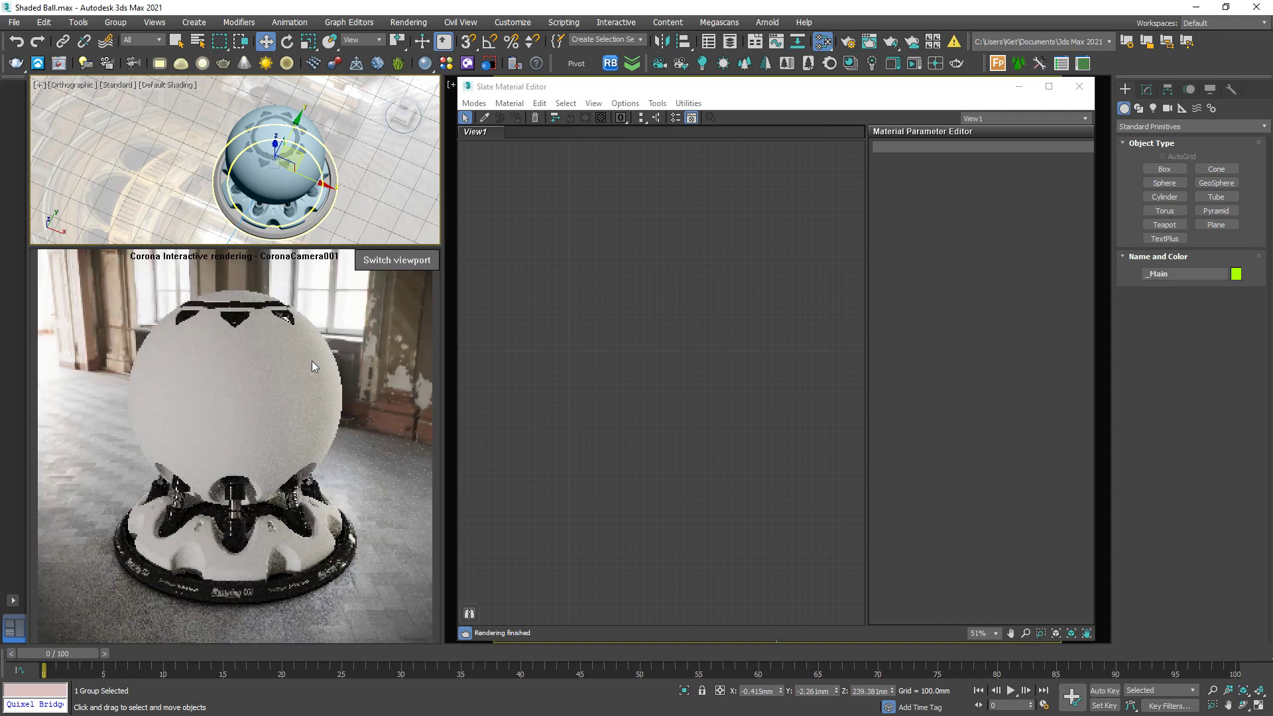
pyautogui.rightClick(590, 248)
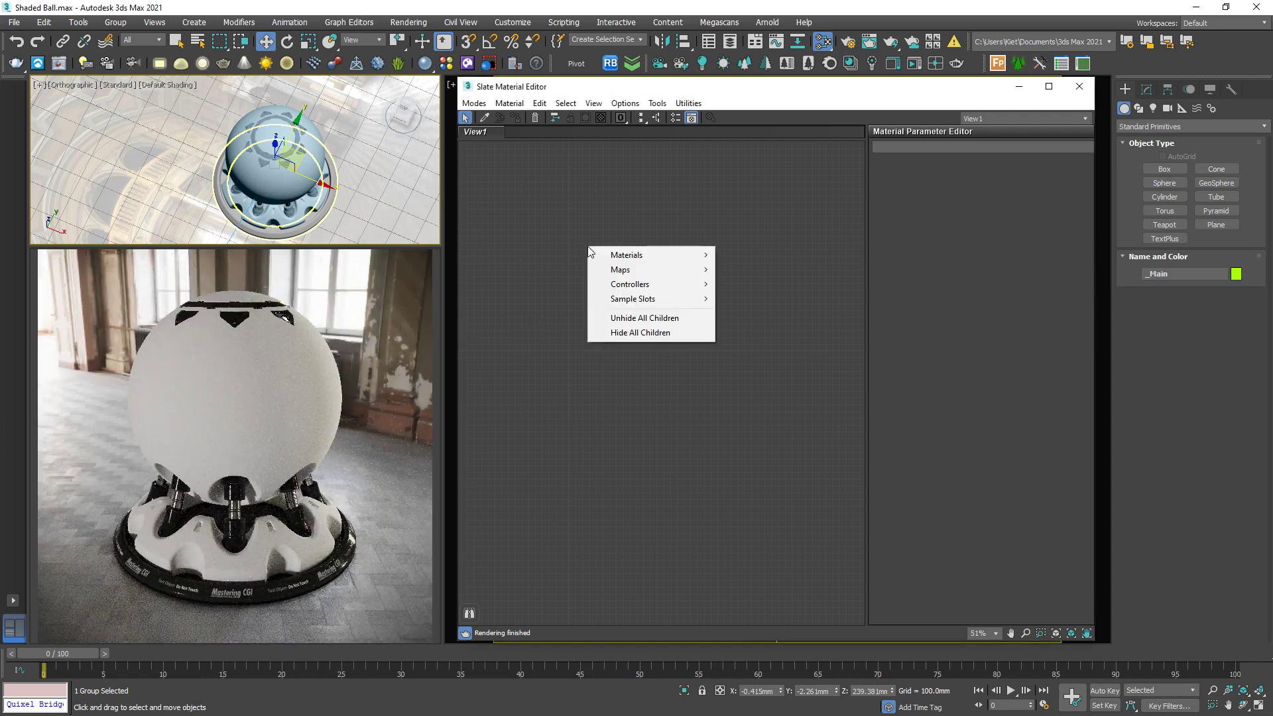
pyautogui.moveTo(613, 255)
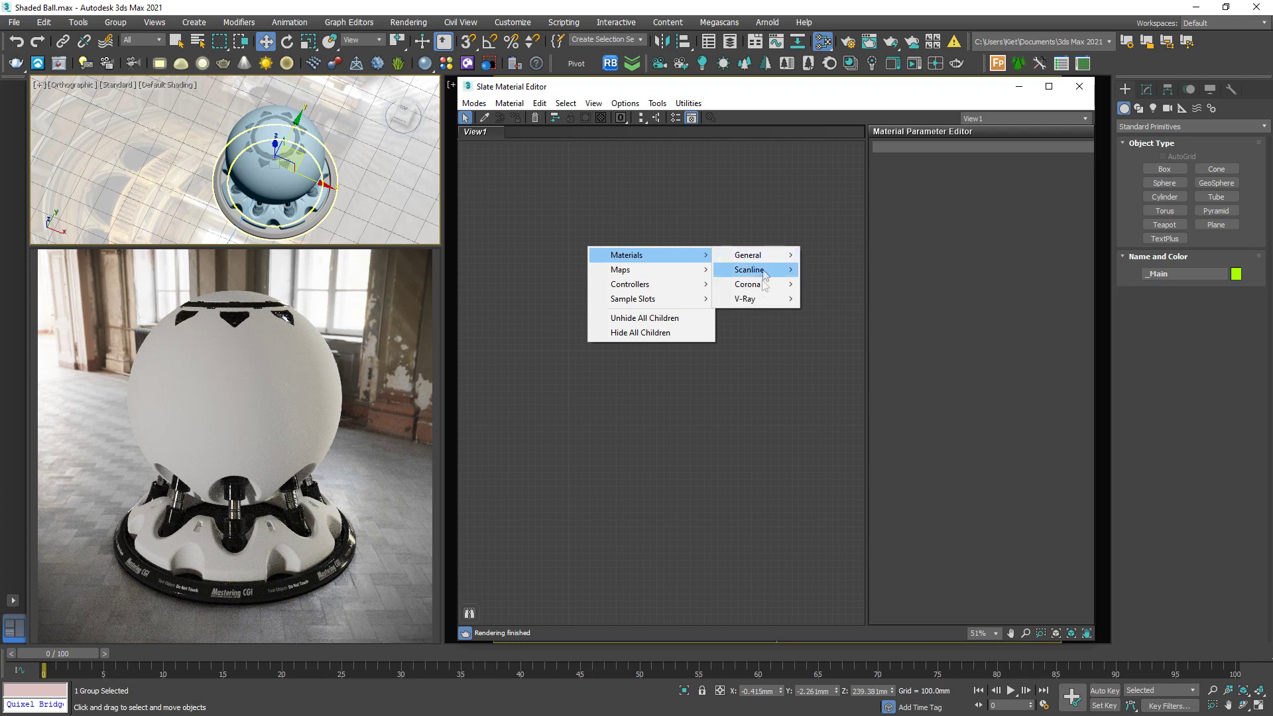
pyautogui.moveTo(761, 296)
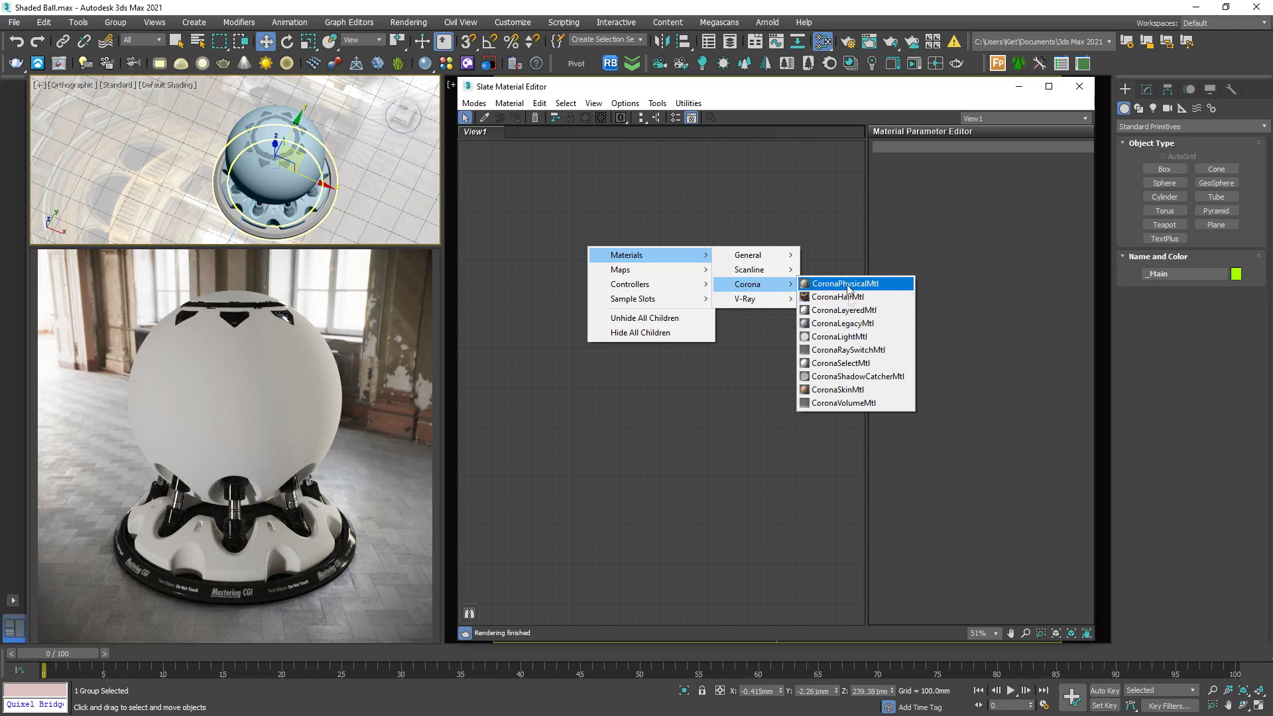
# Step: Create a new CoronaLegacyMtl node and pan the Slate graph to make room
pyautogui.click(854, 326)
pyautogui.scroll(6, 583, 232)
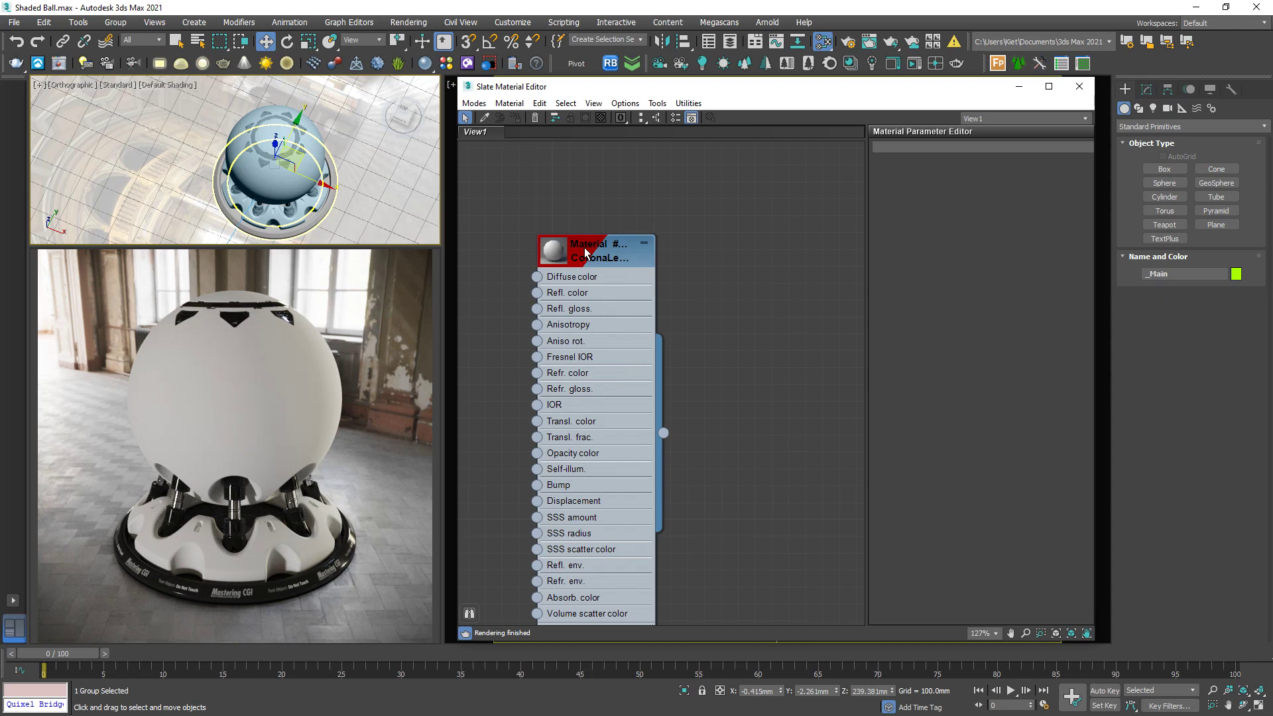
pyautogui.moveTo(705, 283); pyautogui.dragTo(614, 296, button='middle')
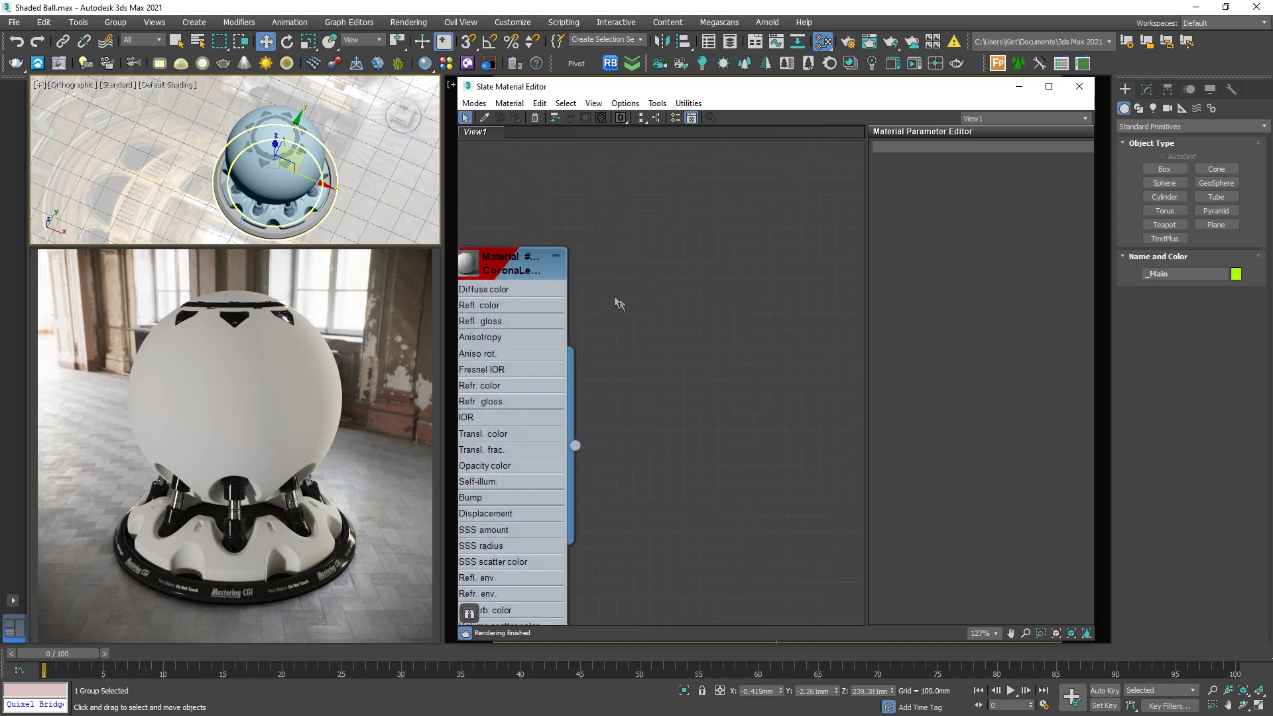
# Step: Pick the shader ball's material into the graph, centre it and open its parameters
pyautogui.click(484, 117)
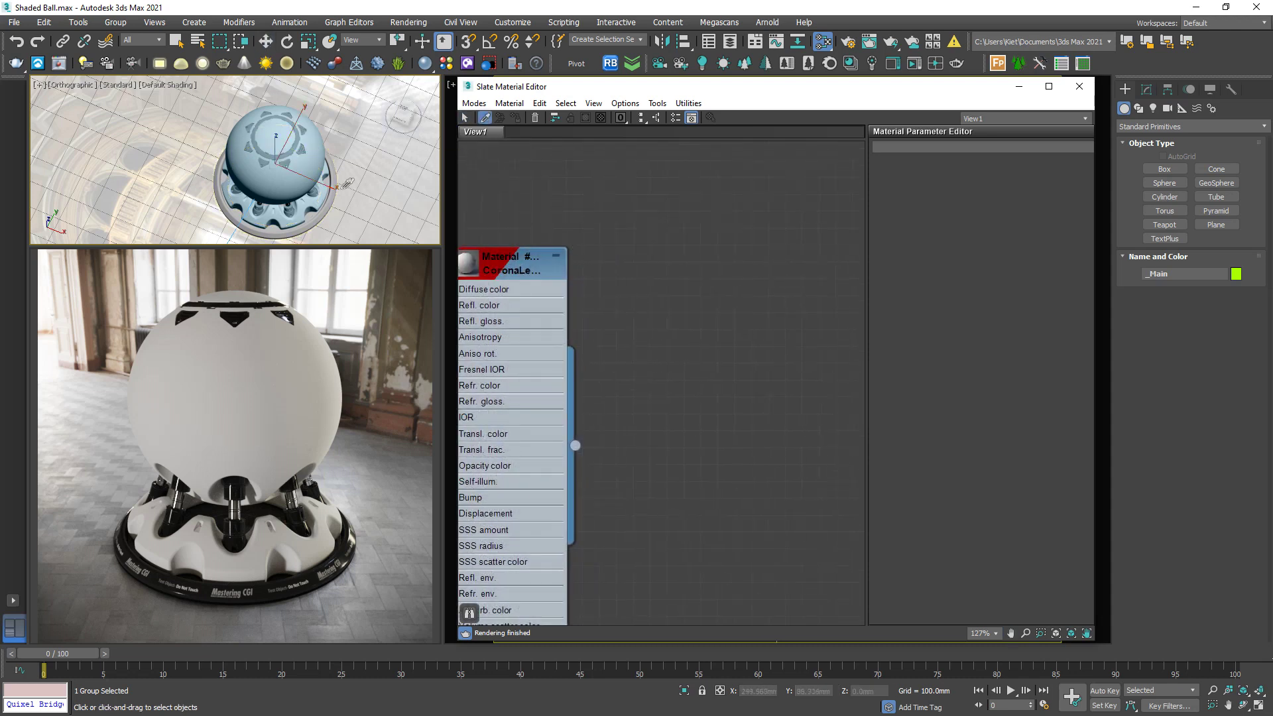
pyautogui.click(305, 179)
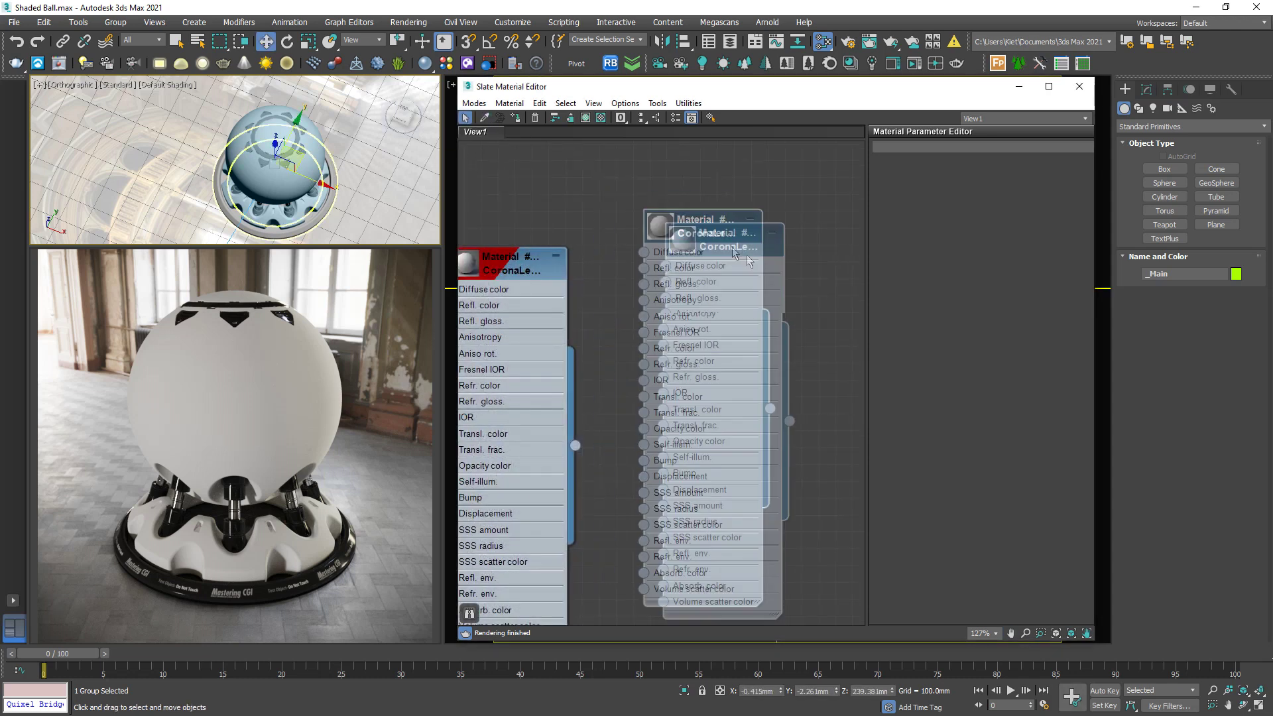
pyautogui.scroll(-1, 553, 287)
pyautogui.moveTo(549, 279); pyautogui.dragTo(844, 293, button='middle')
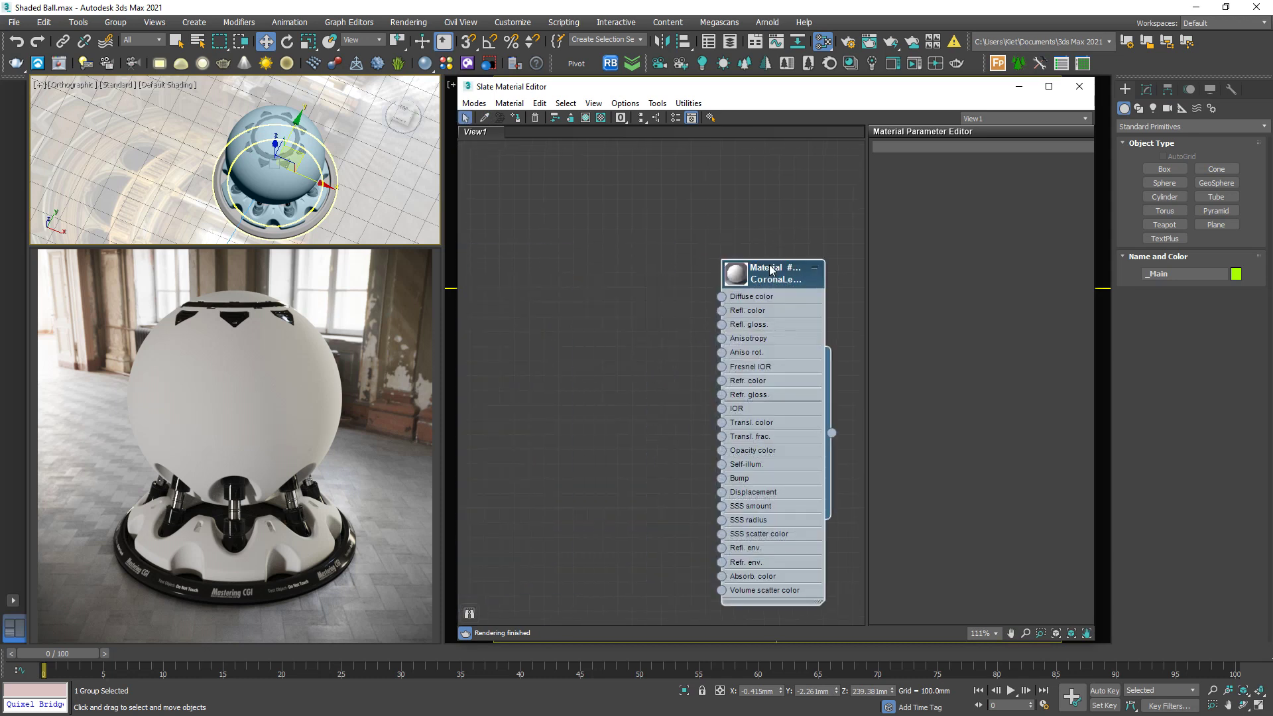
pyautogui.doubleClick(799, 279)
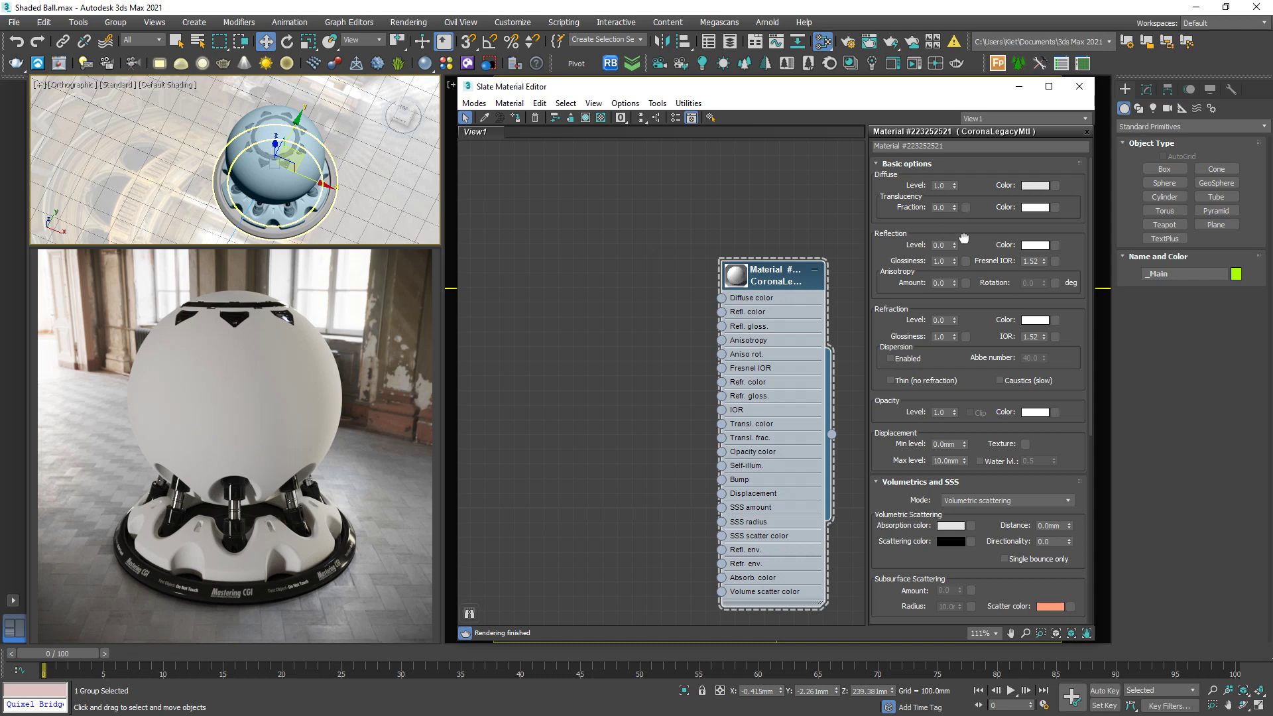
# Step: Change the CoronaLegacyMtl diffuse colour to light green, RGB 113, 198, 61
pyautogui.click(1033, 187)
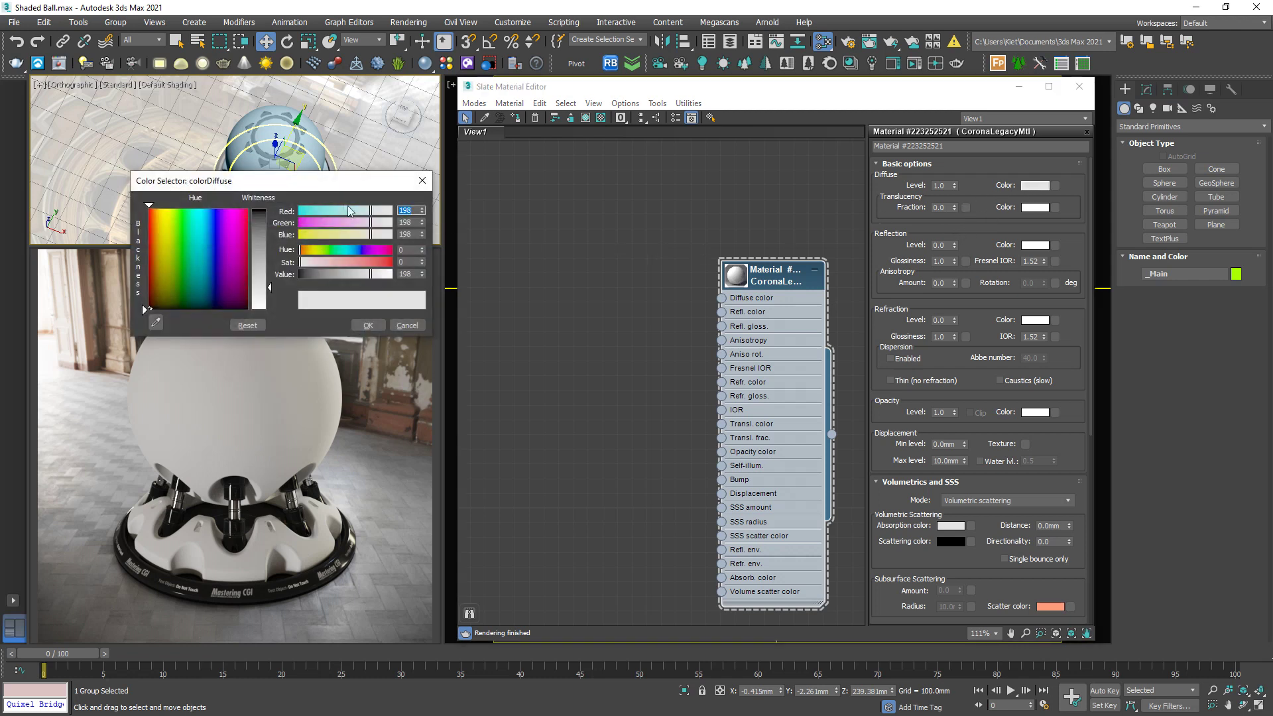
pyautogui.moveTo(315, 185); pyautogui.dragTo(581, 219)
pyautogui.moveTo(570, 284)
pyautogui.mouseDown()
pyautogui.moveTo(620, 289)
pyautogui.moveTo(590, 277)
pyautogui.moveTo(615, 277)
pyautogui.moveTo(582, 282)
pyautogui.mouseUp()
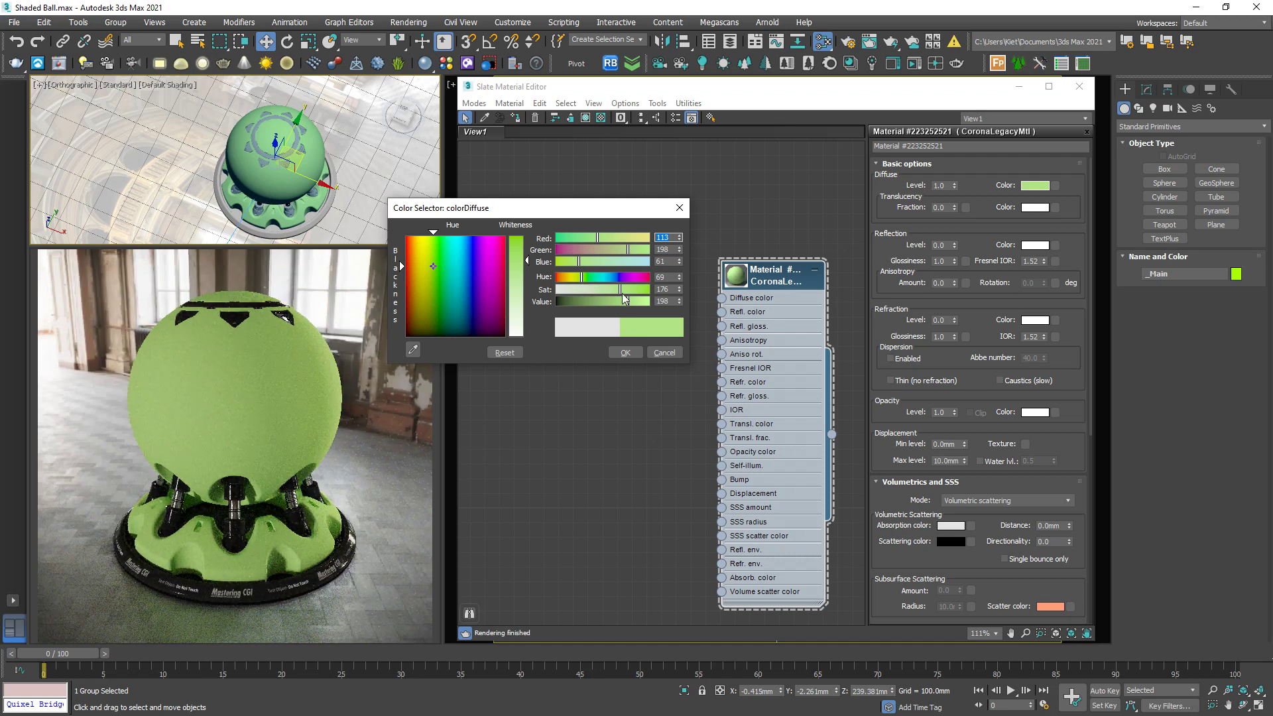
pyautogui.click(626, 352)
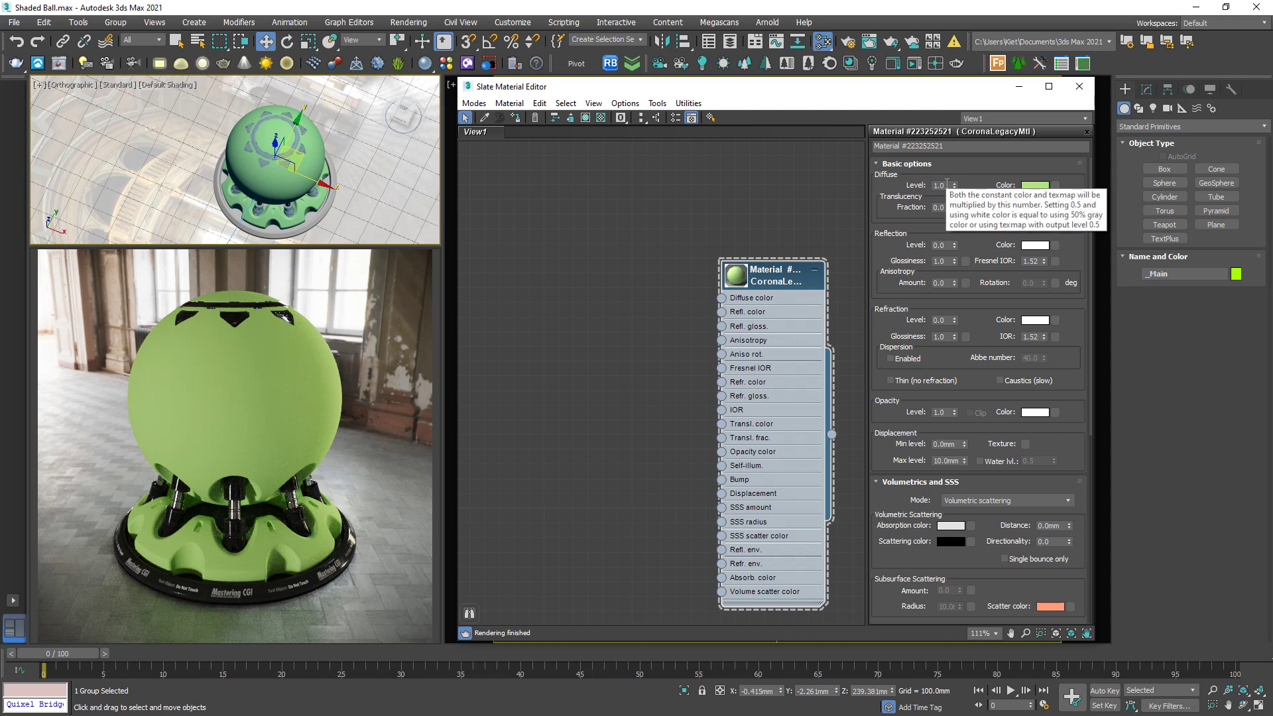
# Step: Lower Diffuse Level through 0.8, 0.6, 0.4 and 0.2 to 0.0, turning the ball black
pyautogui.doubleClick(941, 185)
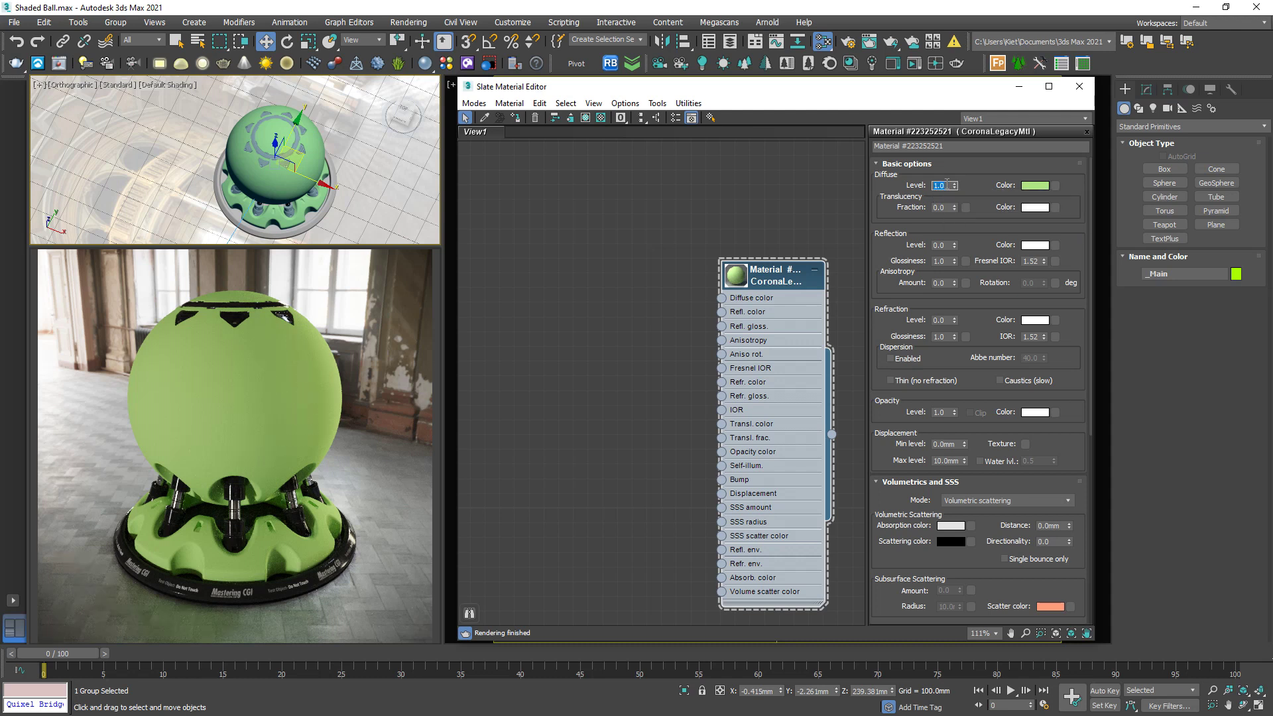
pyautogui.write('.8')
pyautogui.press('Return')
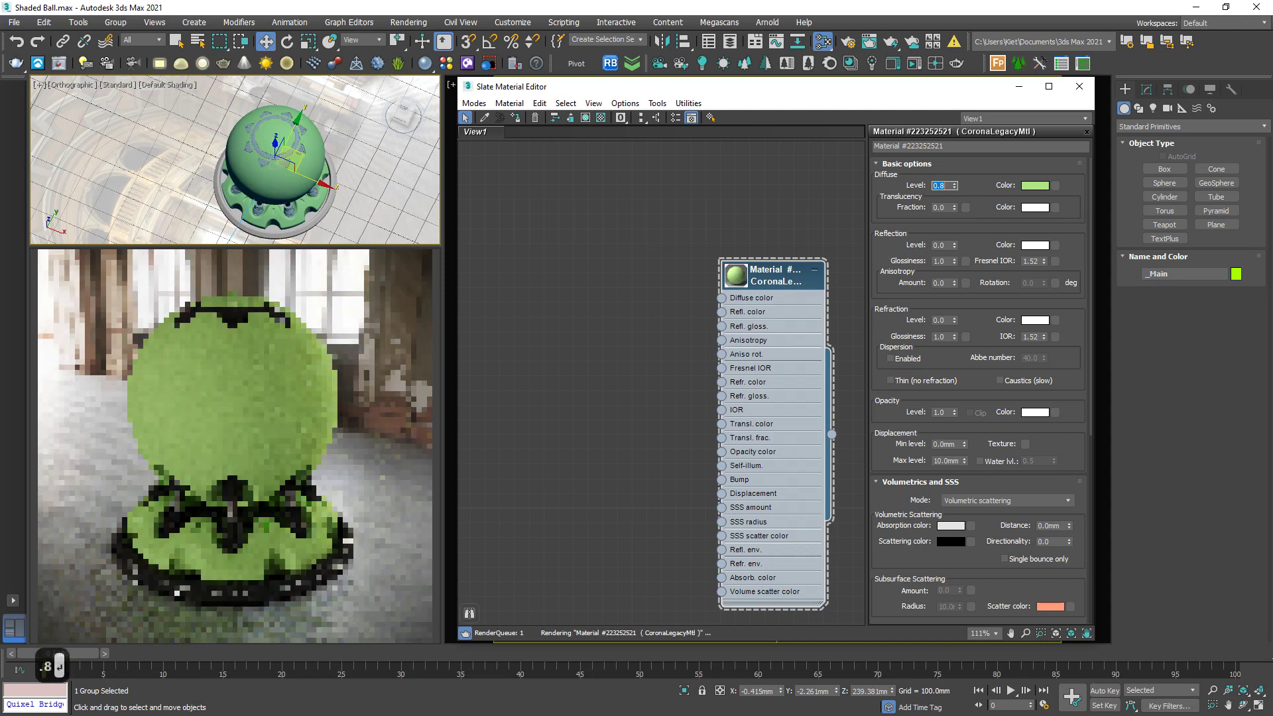
pyautogui.write('.6')
pyautogui.press('Return')
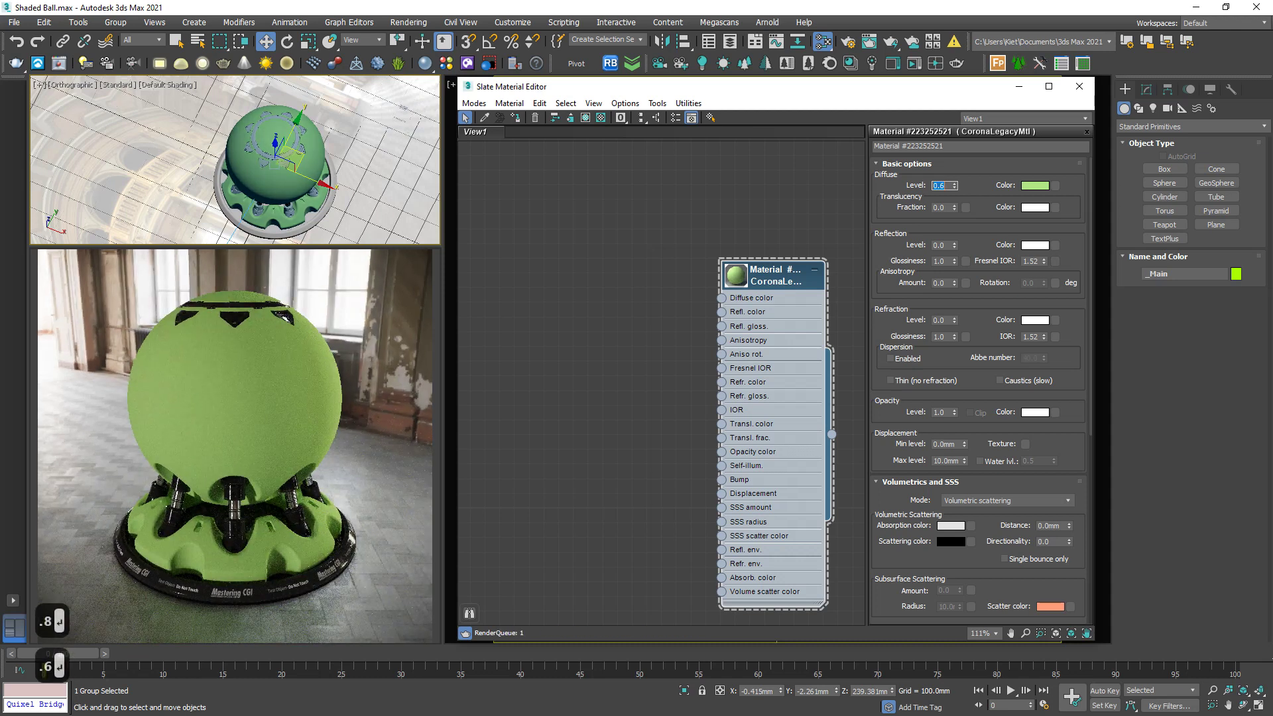
pyautogui.write('.4')
pyautogui.press('Return')
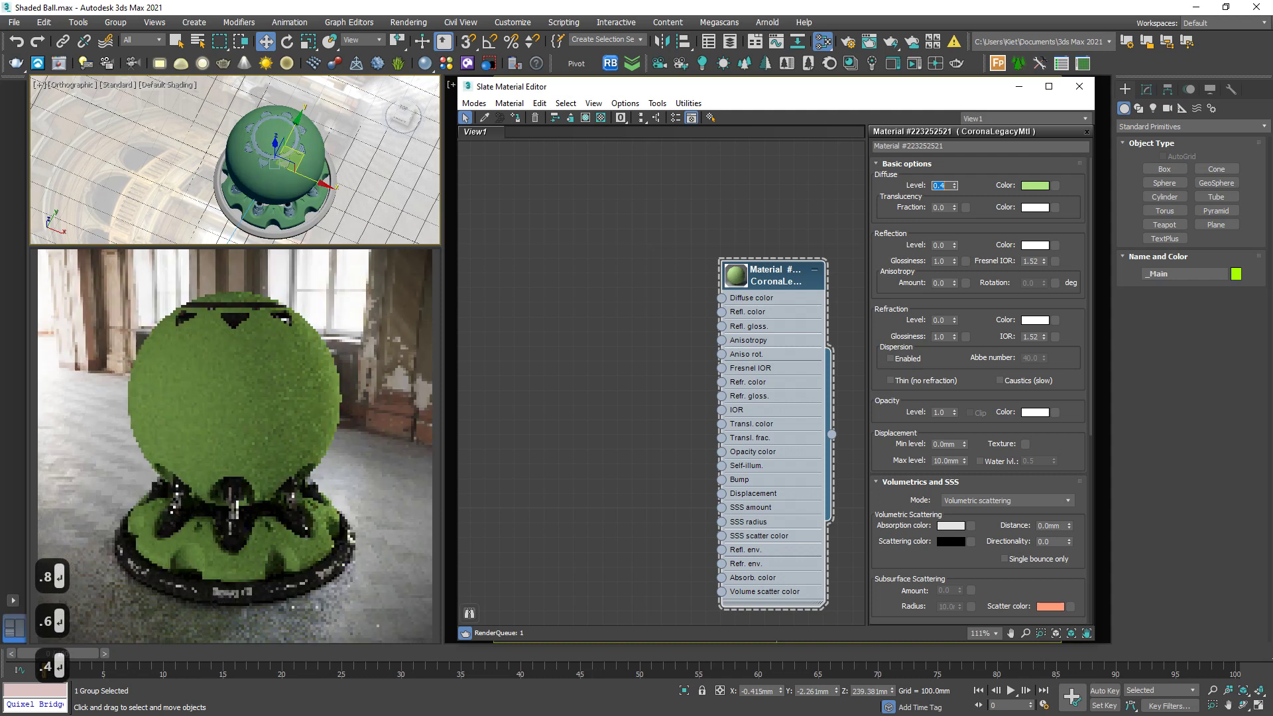
pyautogui.write('.2')
pyautogui.press('Return')
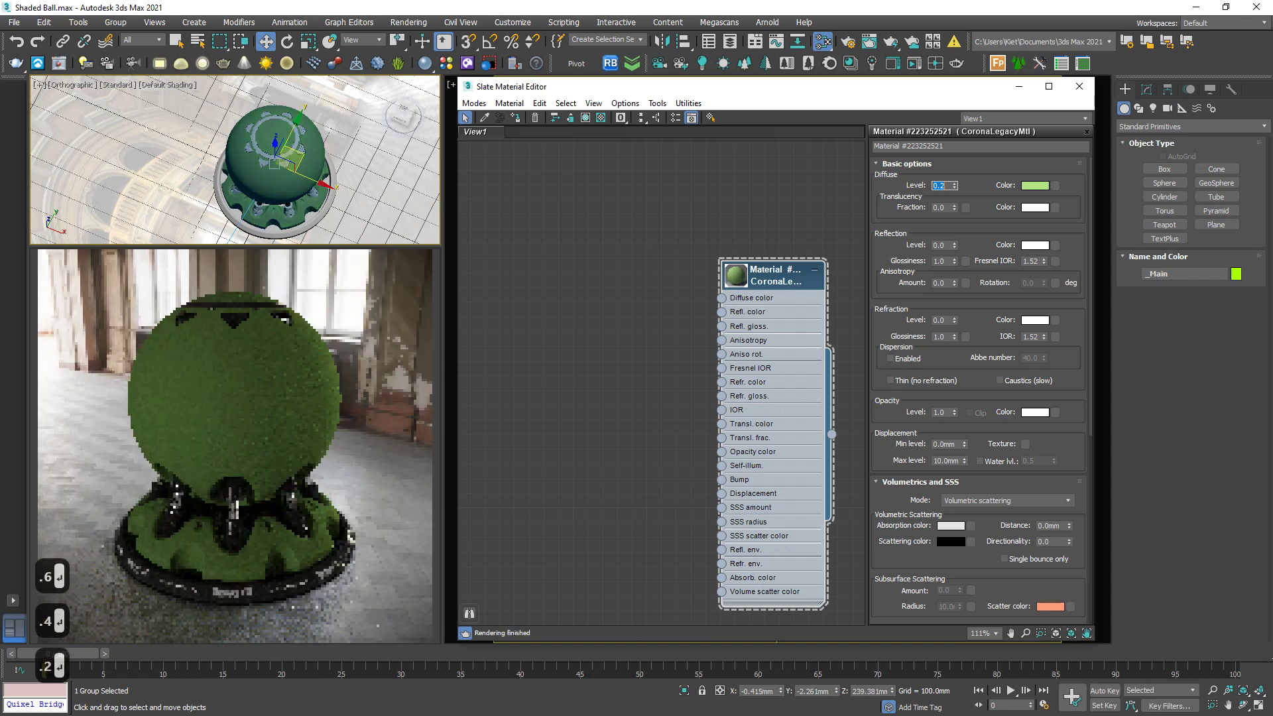
pyautogui.write('0')
pyautogui.press('Return')
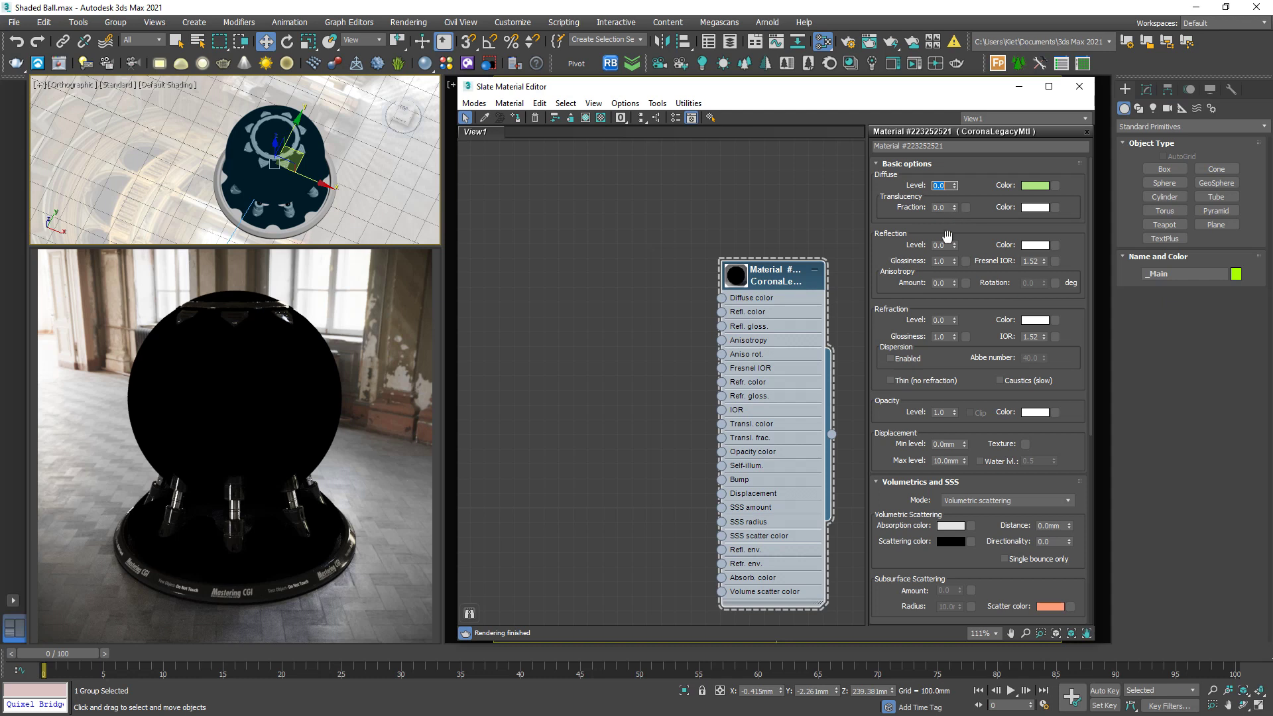
# Step: Circle the Reflection settings group with the screen pen, then clear the mark
pyautogui.hotkey('ctrl', '2')
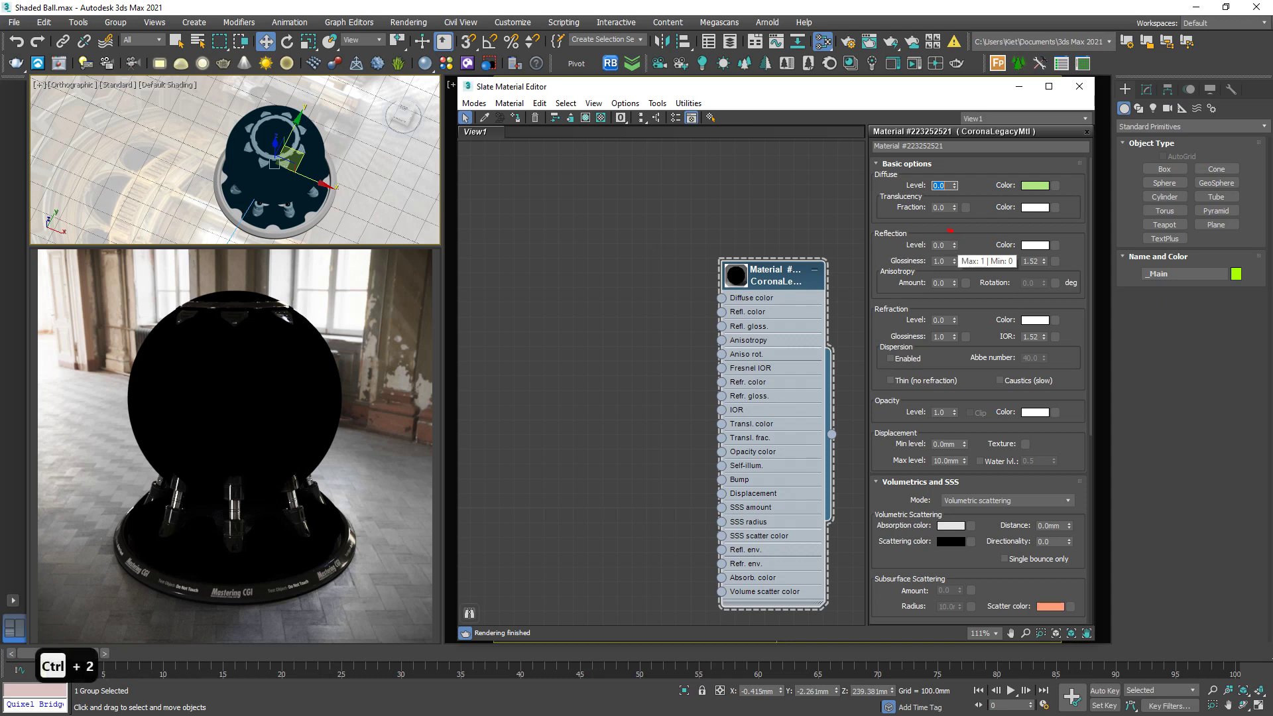
pyautogui.moveTo(950, 230)
pyautogui.mouseDown()
pyautogui.moveTo(852, 253)
pyautogui.moveTo(865, 281)
pyautogui.moveTo(1007, 288)
pyautogui.moveTo(1087, 252)
pyautogui.mouseUp()
pyautogui.press('Escape')
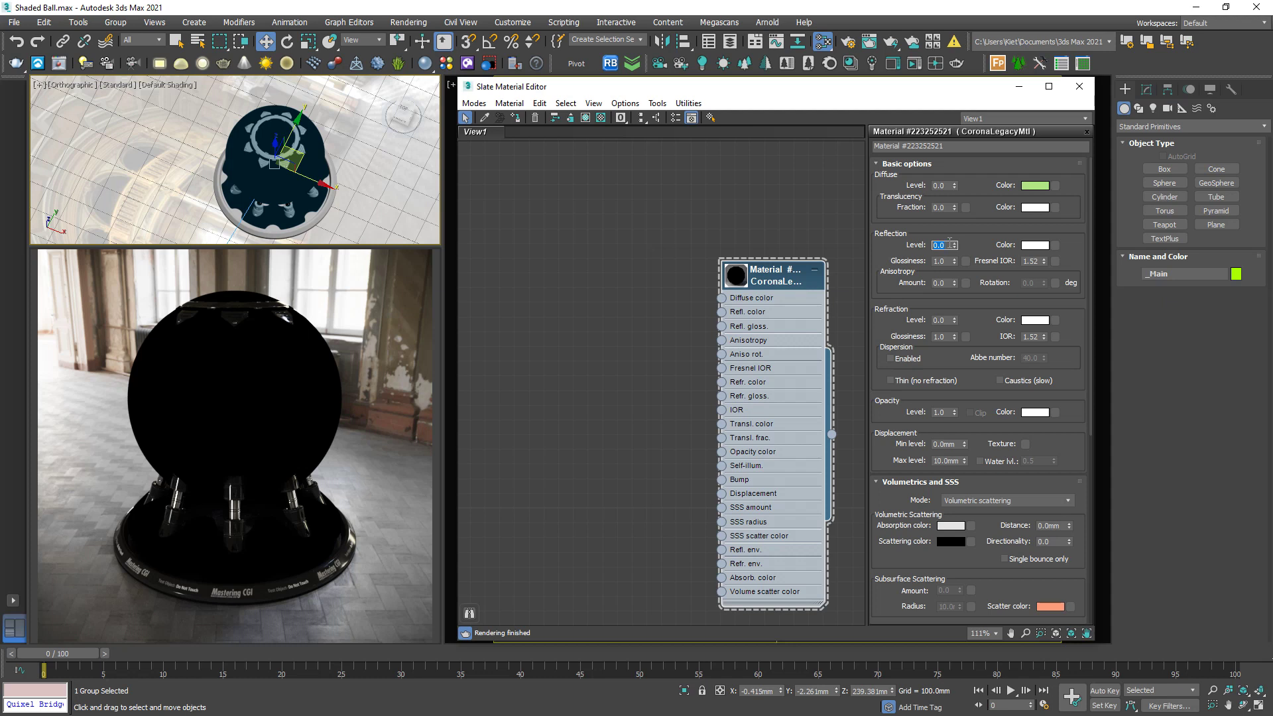
# Step: Raise Reflection Level through 0.2, 0.4, 0.6 and 0.8 to 1.0
pyautogui.write('.2')
pyautogui.press('Return')
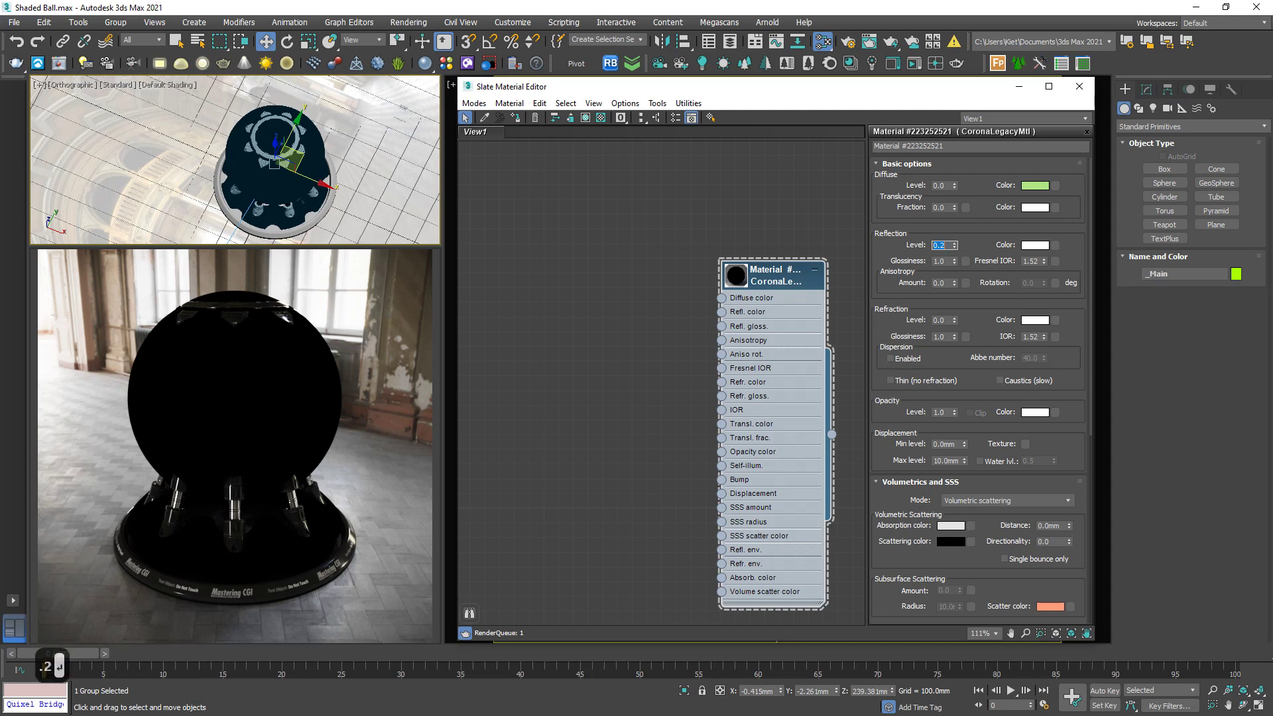
pyautogui.write('.4')
pyautogui.press('Return')
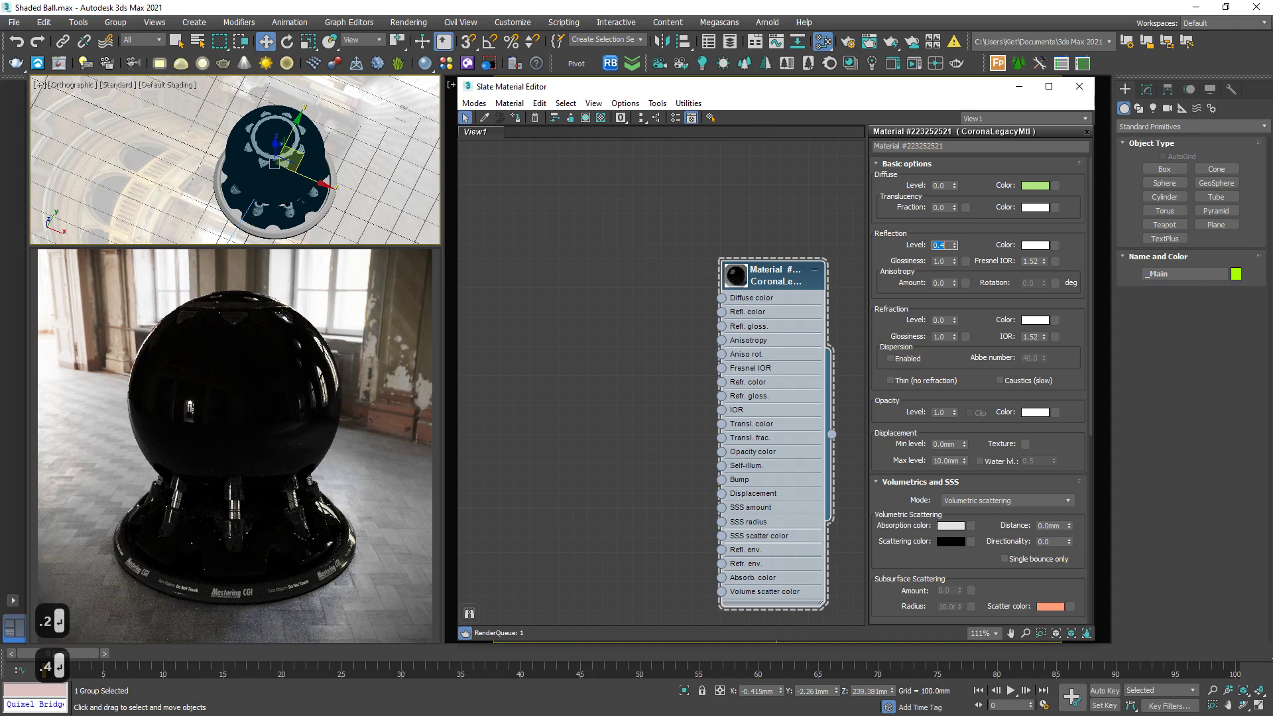
pyautogui.write('.6')
pyautogui.press('Return')
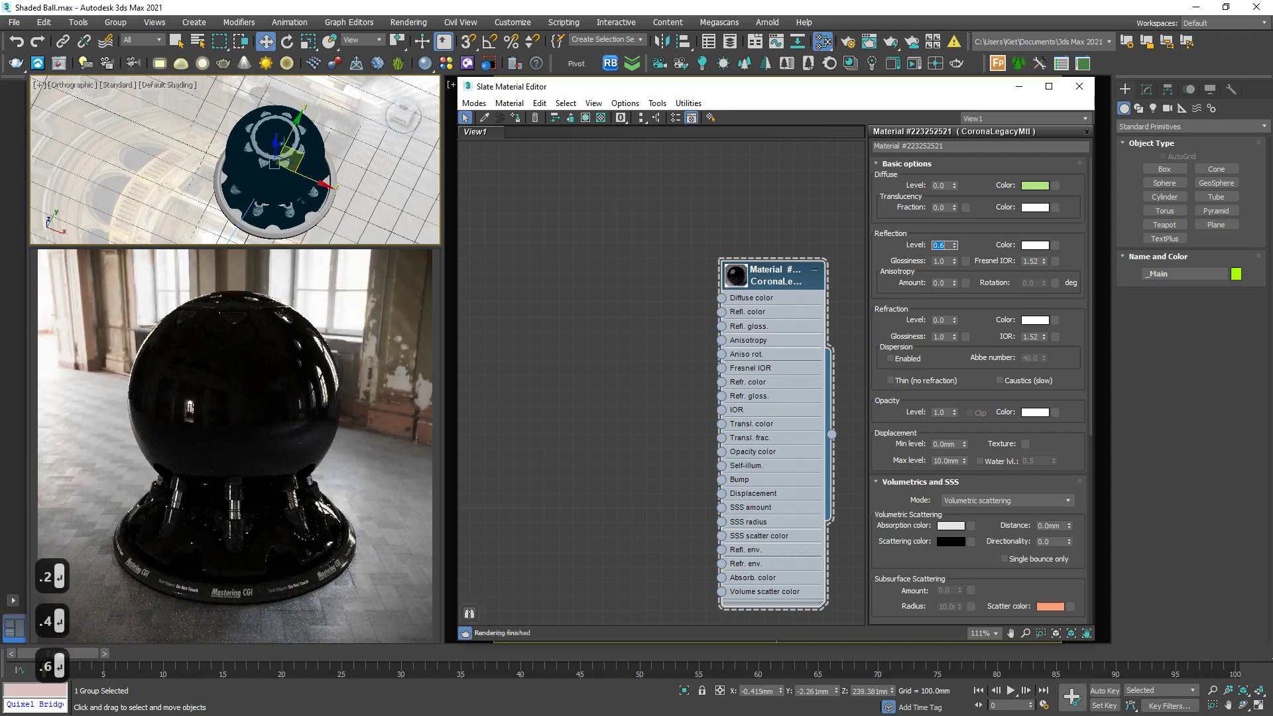
pyautogui.write('.8')
pyautogui.press('Return')
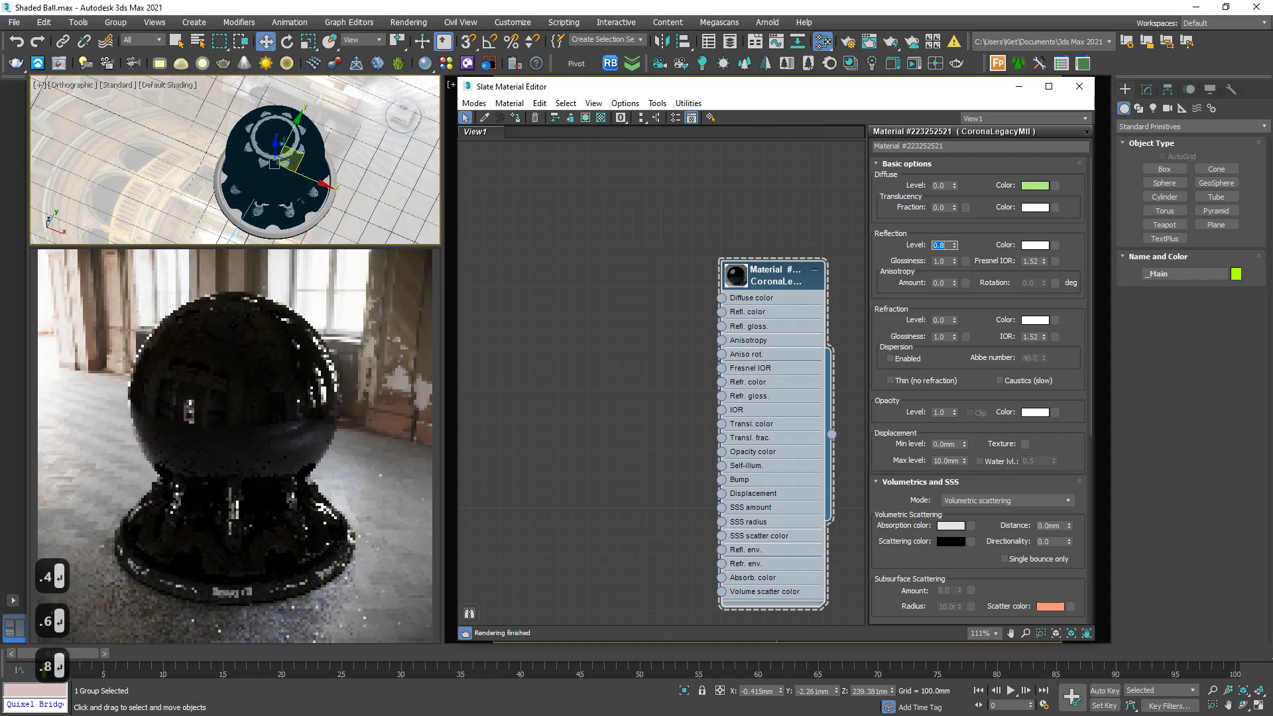
pyautogui.write('1')
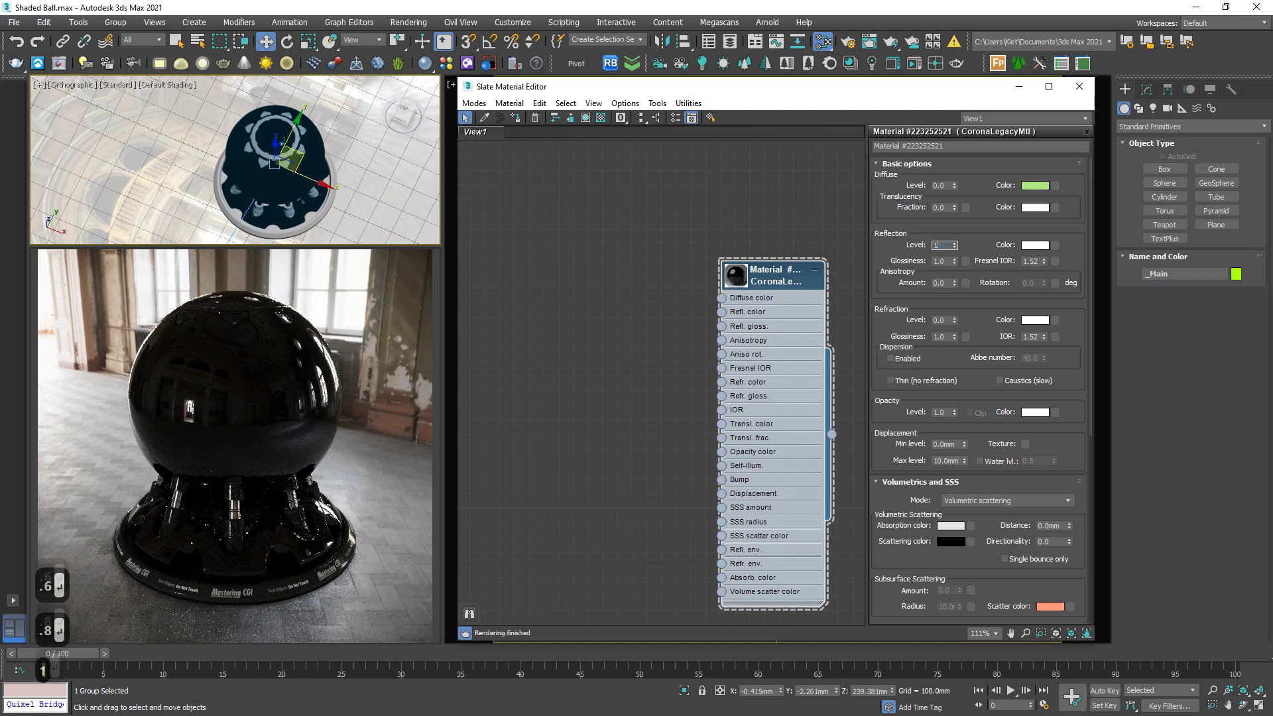
pyautogui.press('Return')
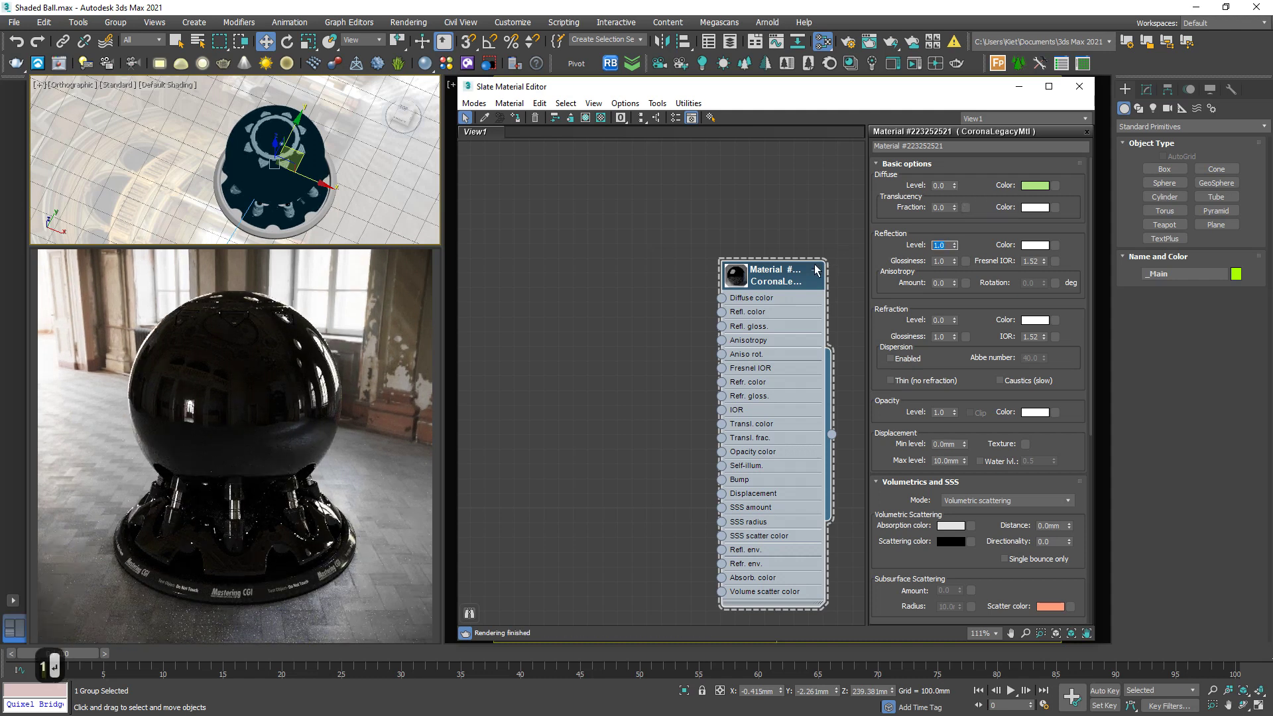
# Step: Stop the interactive render session and switch to the comparison slides
pyautogui.rightClick(156, 359)
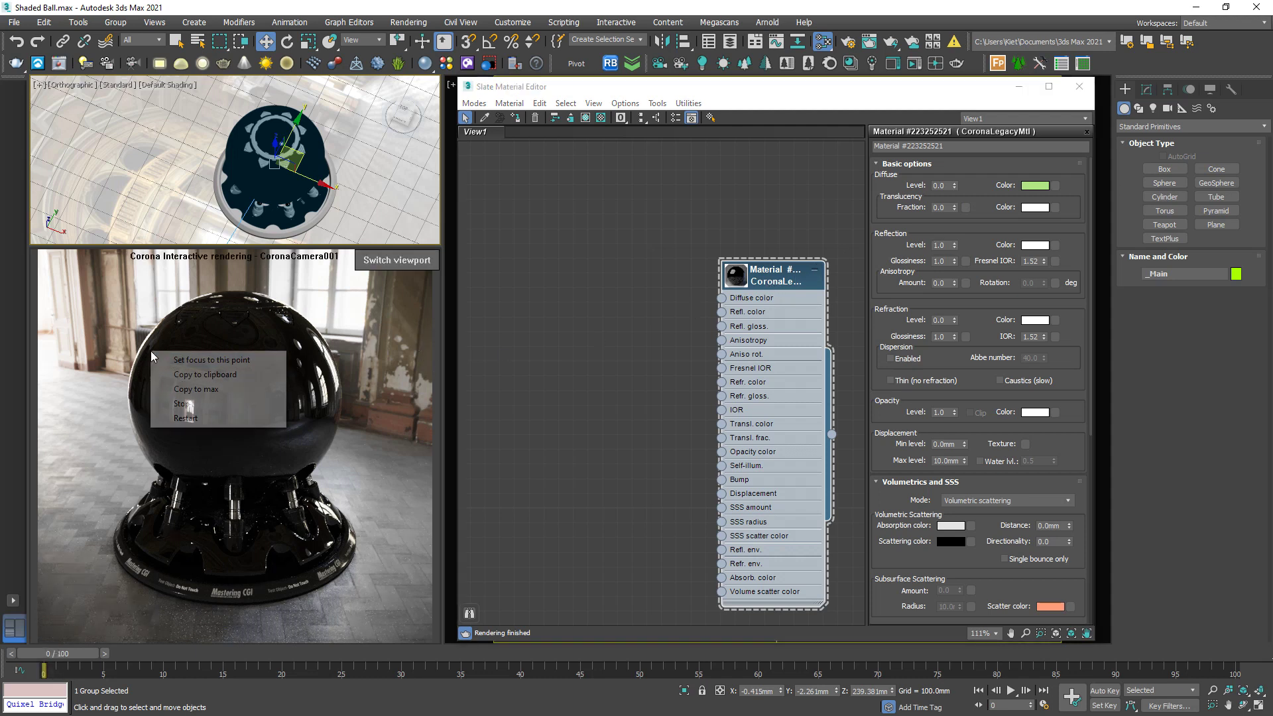
pyautogui.click(179, 403)
pyautogui.hotkey('alt', 'Tab')
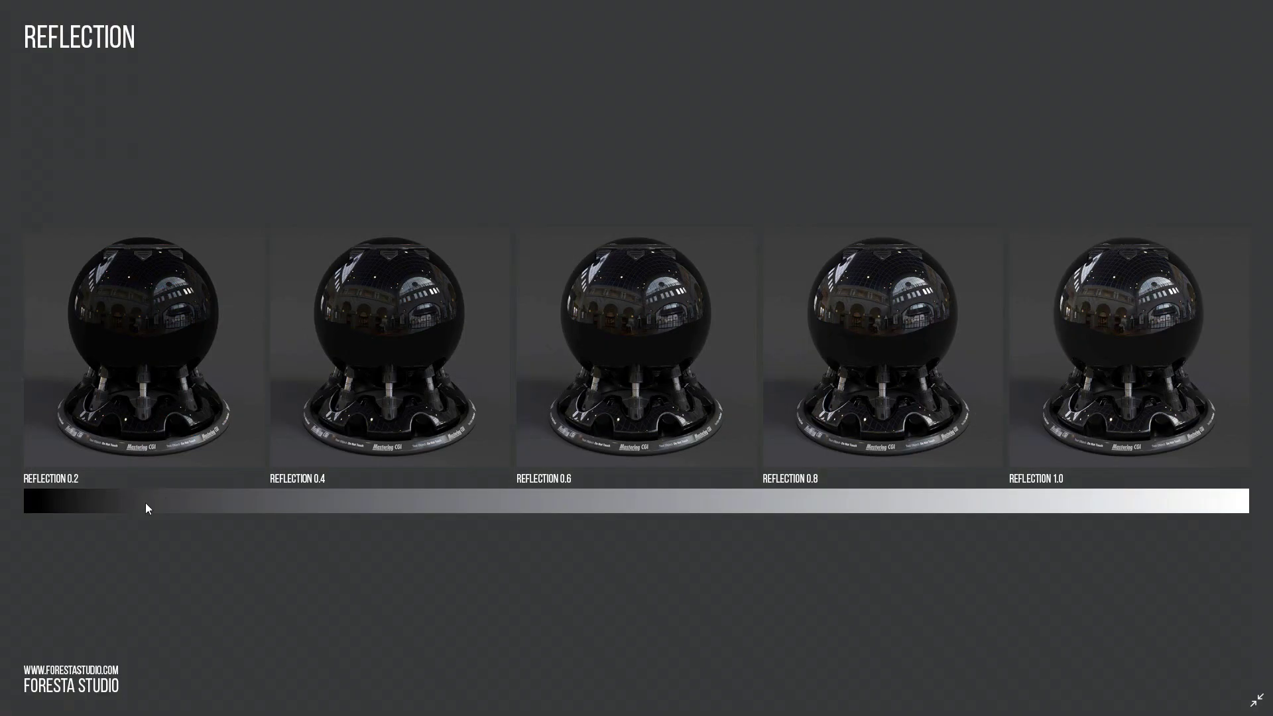
# Step: Annotate the REFLECTION slide, marking the 0.2 sphere with a W and the 1.0 sphere
pyautogui.hotkey('ctrl', '2')
pyautogui.moveTo(110, 219)
pyautogui.mouseDown()
pyautogui.moveTo(123, 251)
pyautogui.moveTo(140, 250)
pyautogui.moveTo(154, 207)
pyautogui.mouseUp()
pyautogui.moveTo(1155, 213)
pyautogui.mouseDown()
pyautogui.moveTo(1175, 247)
pyautogui.moveTo(1119, 262)
pyautogui.mouseUp()
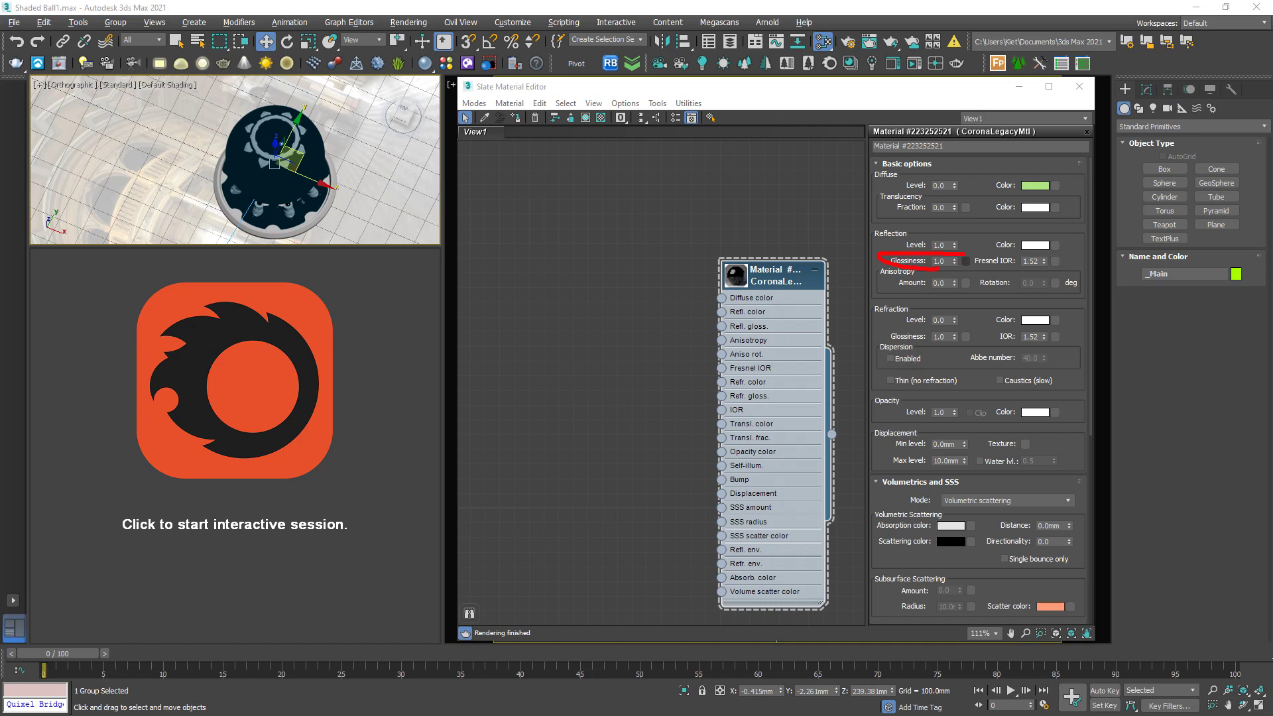
# Step: Clear the pen marks, restart the interactive render and set Reflection Glossiness to 0.8
pyautogui.press('Escape')
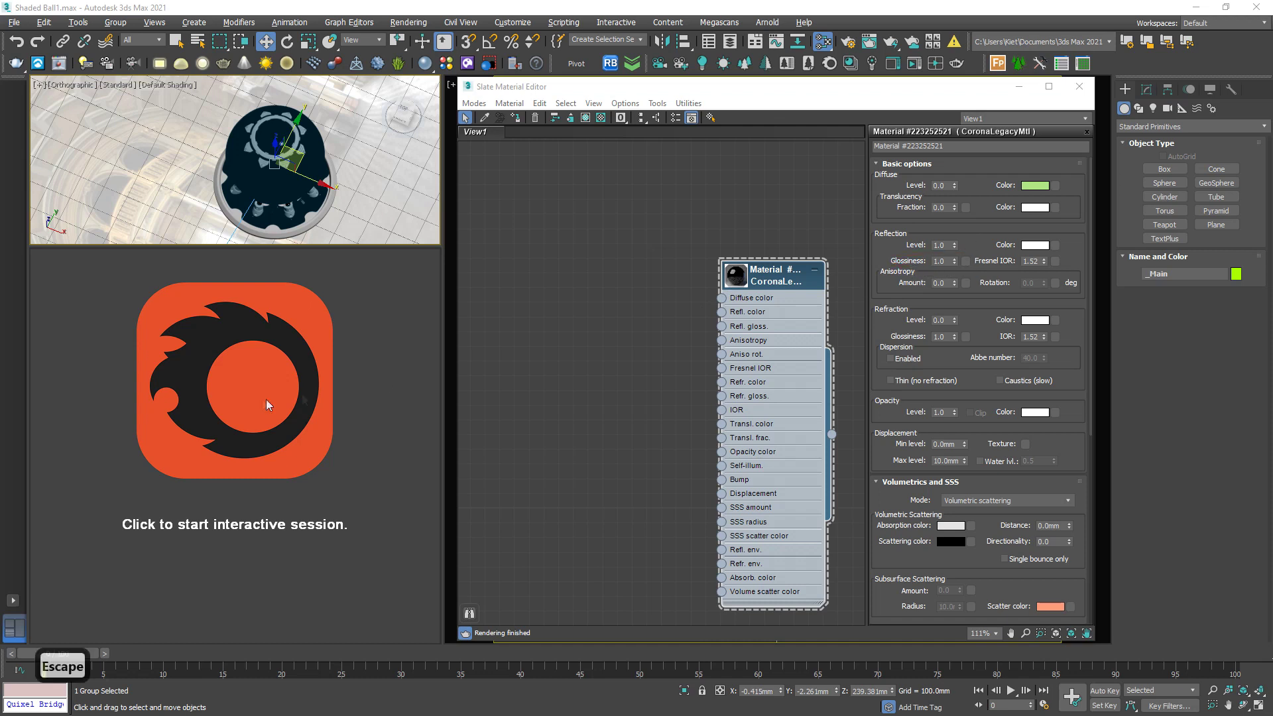
pyautogui.click(265, 399)
pyautogui.doubleClick(939, 261)
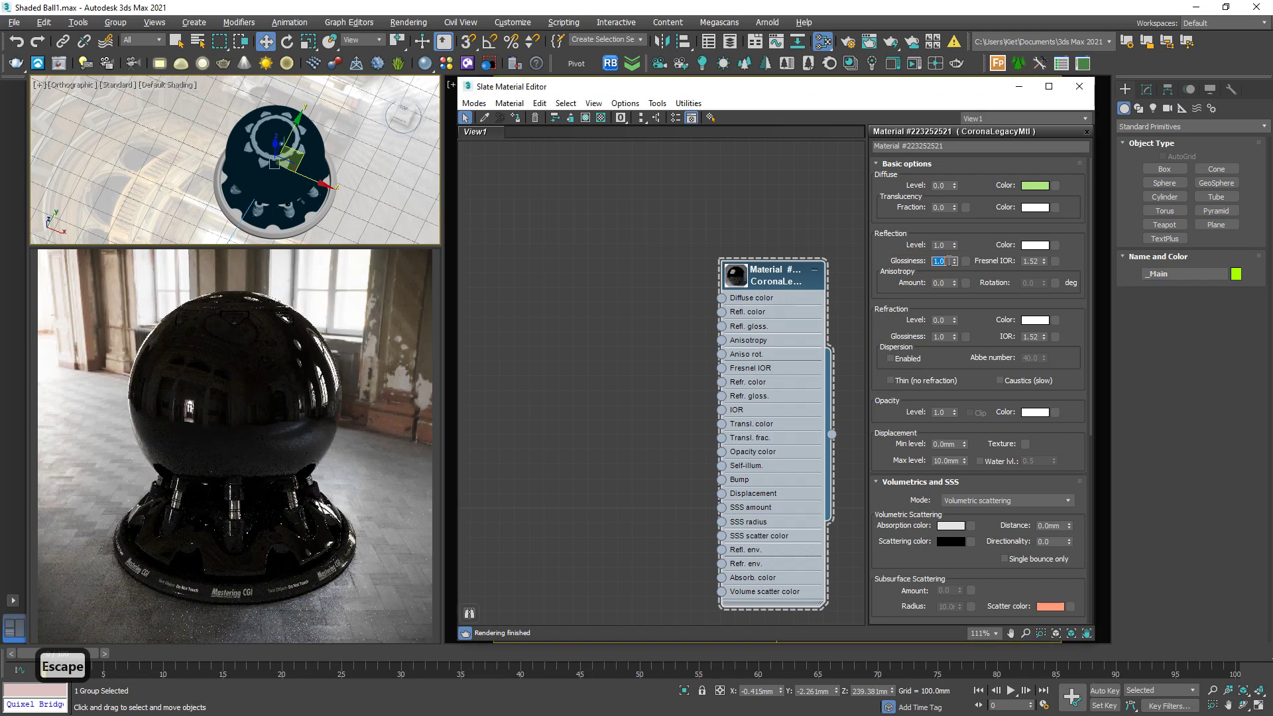
pyautogui.write('0.8')
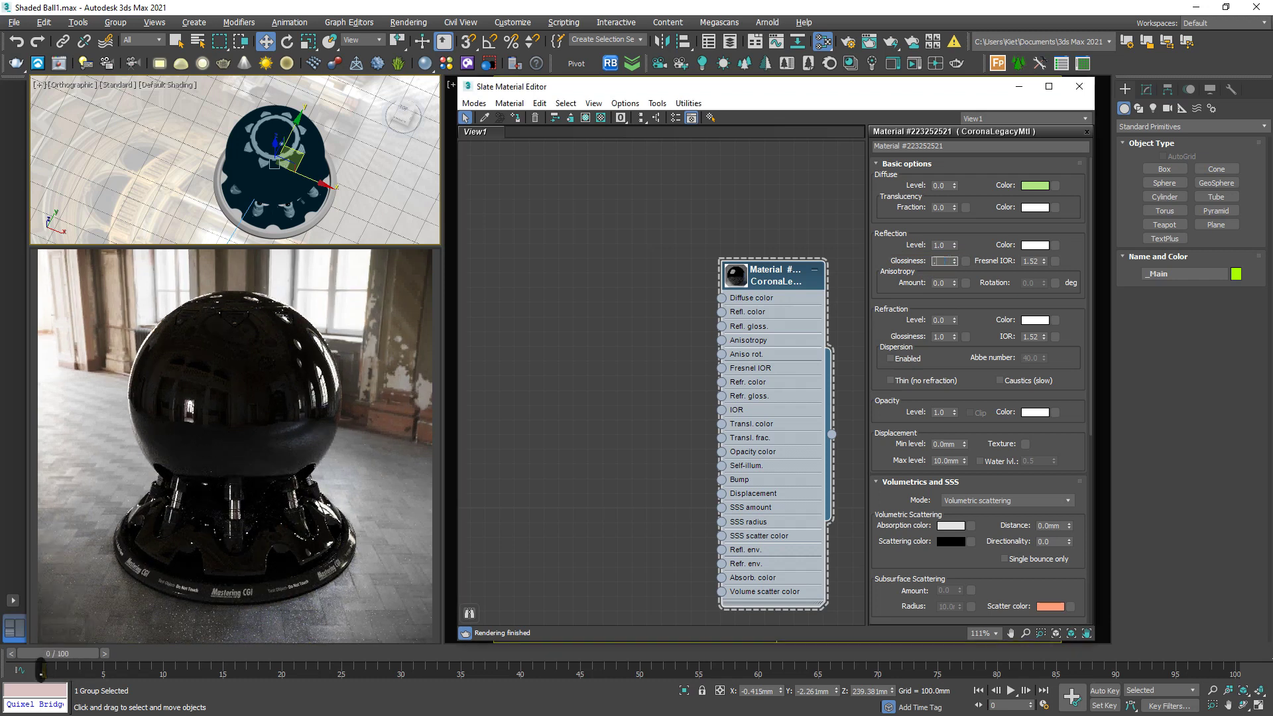
pyautogui.press('Return')
# Step: Lower Reflection Glossiness through 0.6, 0.4 and 0.2 to 0.0, then stop the interactive render
pyautogui.write('.6')
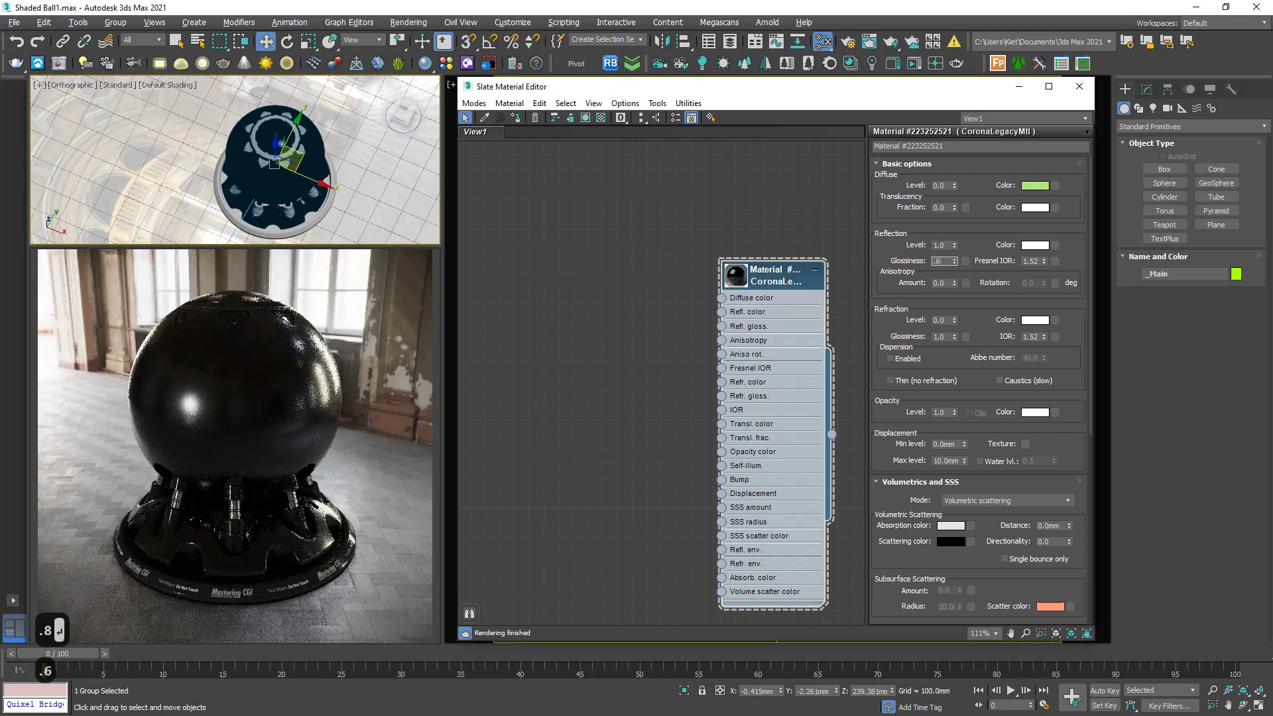
pyautogui.press('Return')
pyautogui.write('.4')
pyautogui.press('Return')
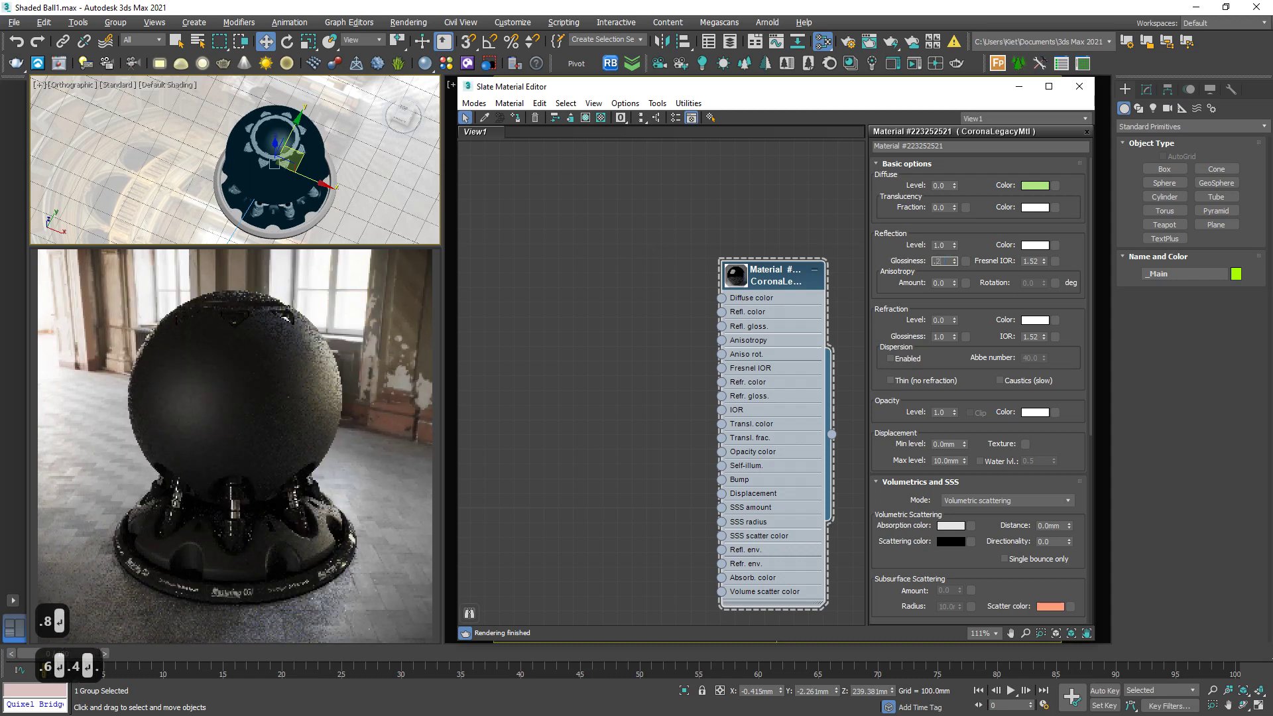
pyautogui.write('.2')
pyautogui.press('Return')
pyautogui.write('0')
pyautogui.press('Return')
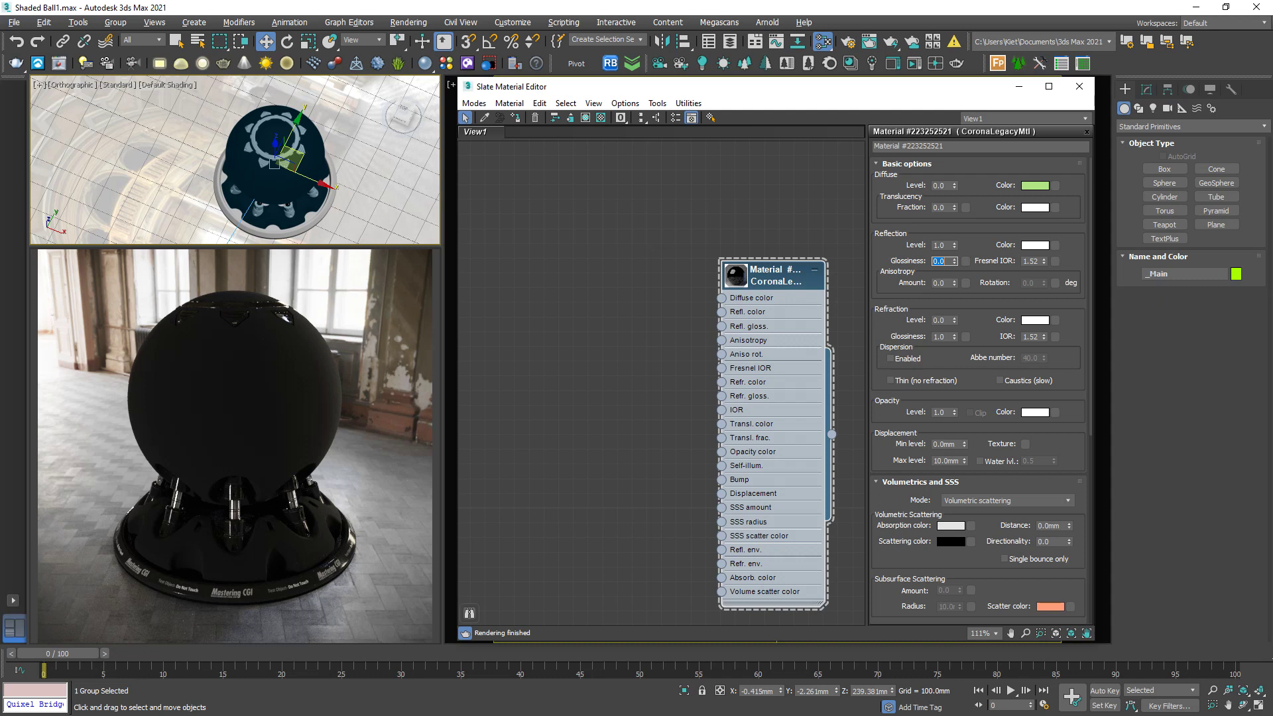
pyautogui.rightClick(157, 341)
pyautogui.click(189, 398)
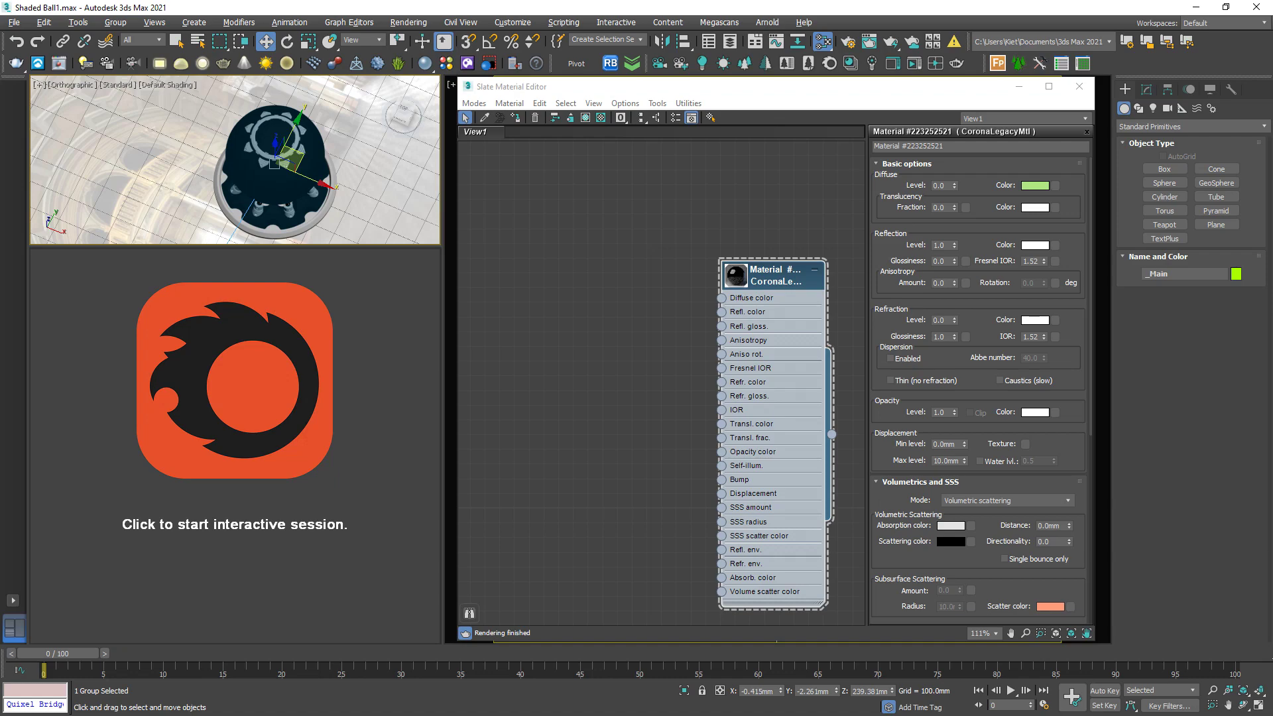
# Step: On the REFLECTION GLOSSINESS slide, label the 0.2 sphere M (matte) and the 0.9 sphere P (polished)
pyautogui.hotkey('alt', 'Tab')
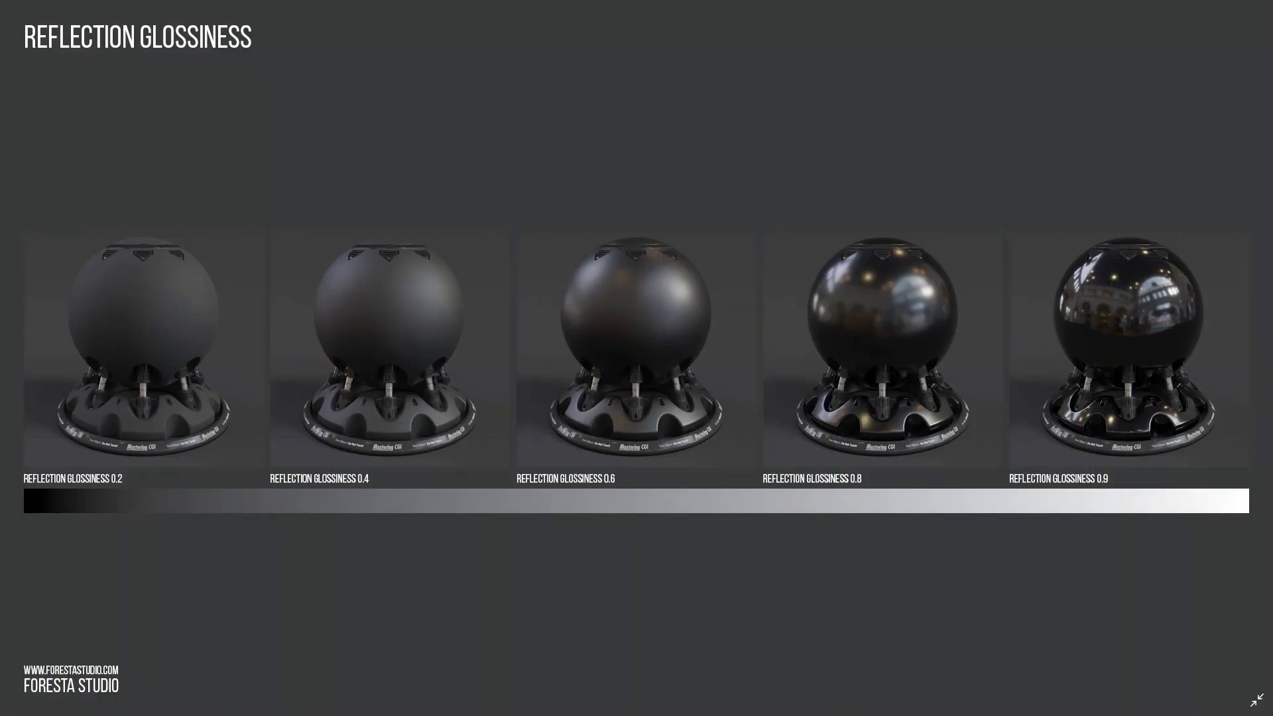
pyautogui.hotkey('alt', 'Tab')
pyautogui.hotkey('ctrl', '2')
pyautogui.moveTo(1138, 445); pyautogui.dragTo(1142, 492)
pyautogui.moveTo(104, 175); pyautogui.dragTo(165, 241)
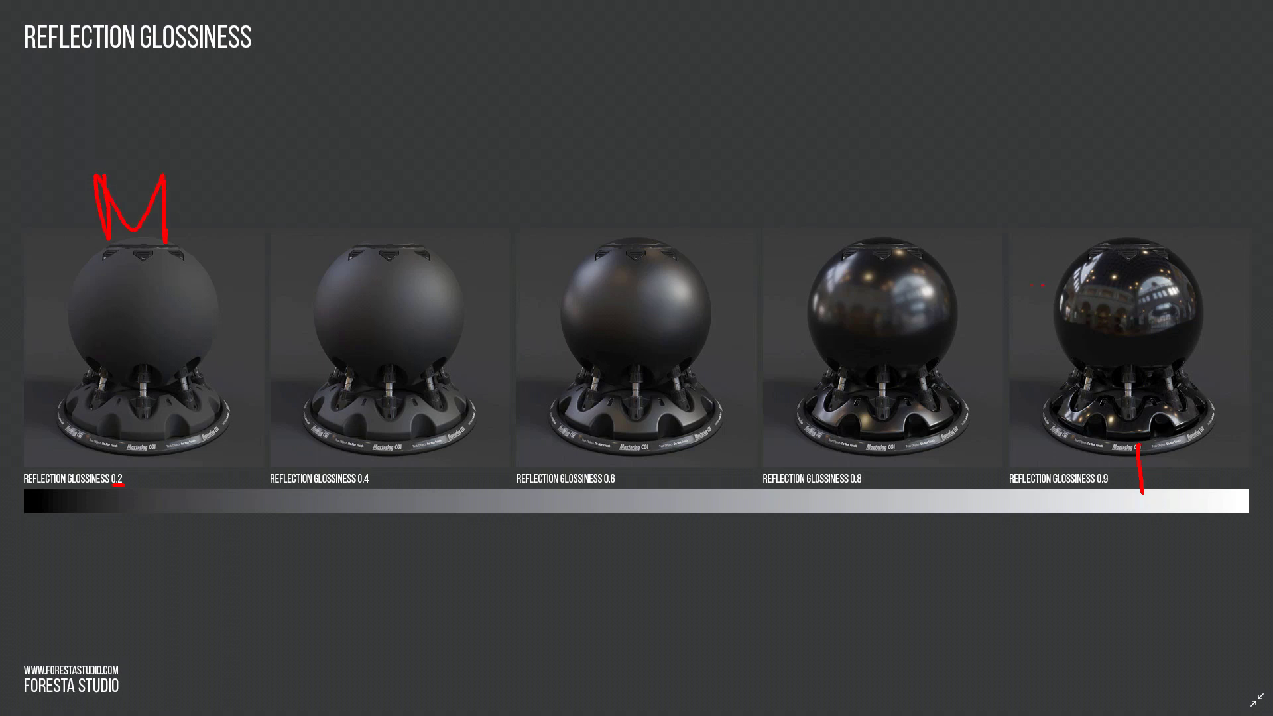
pyautogui.moveTo(1121, 177)
pyautogui.mouseDown()
pyautogui.moveTo(1136, 267)
pyautogui.moveTo(1174, 194)
pyautogui.moveTo(1133, 214)
pyautogui.mouseUp()
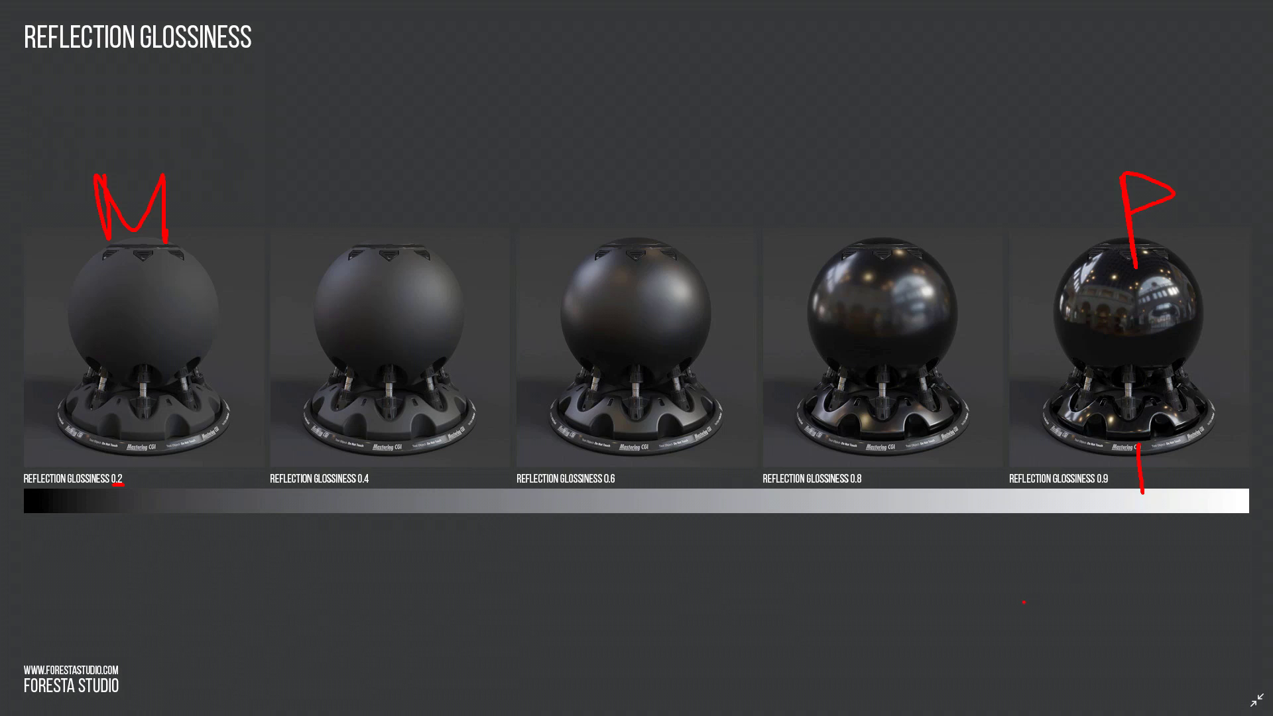
# Step: Clear the annotations and flip to the Reflection slide and back to Reflection Glossiness
pyautogui.press('Escape')
pyautogui.click(1023, 602)
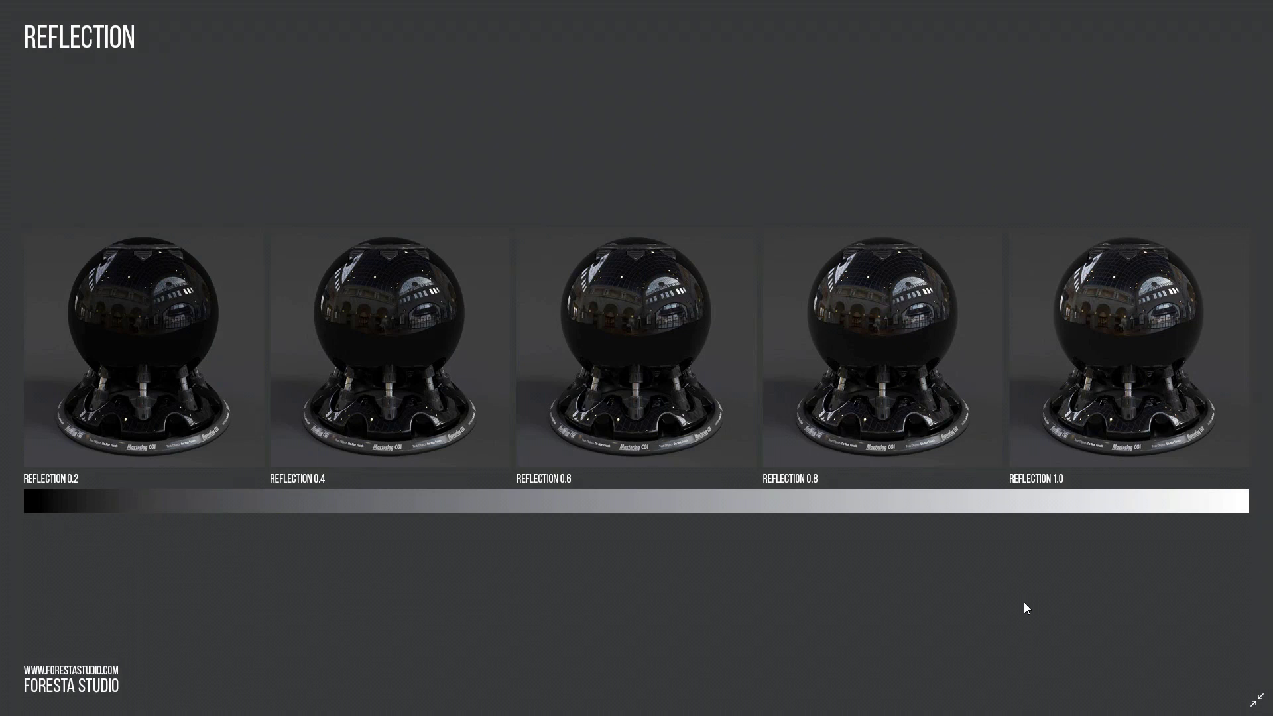
pyautogui.click(1024, 608)
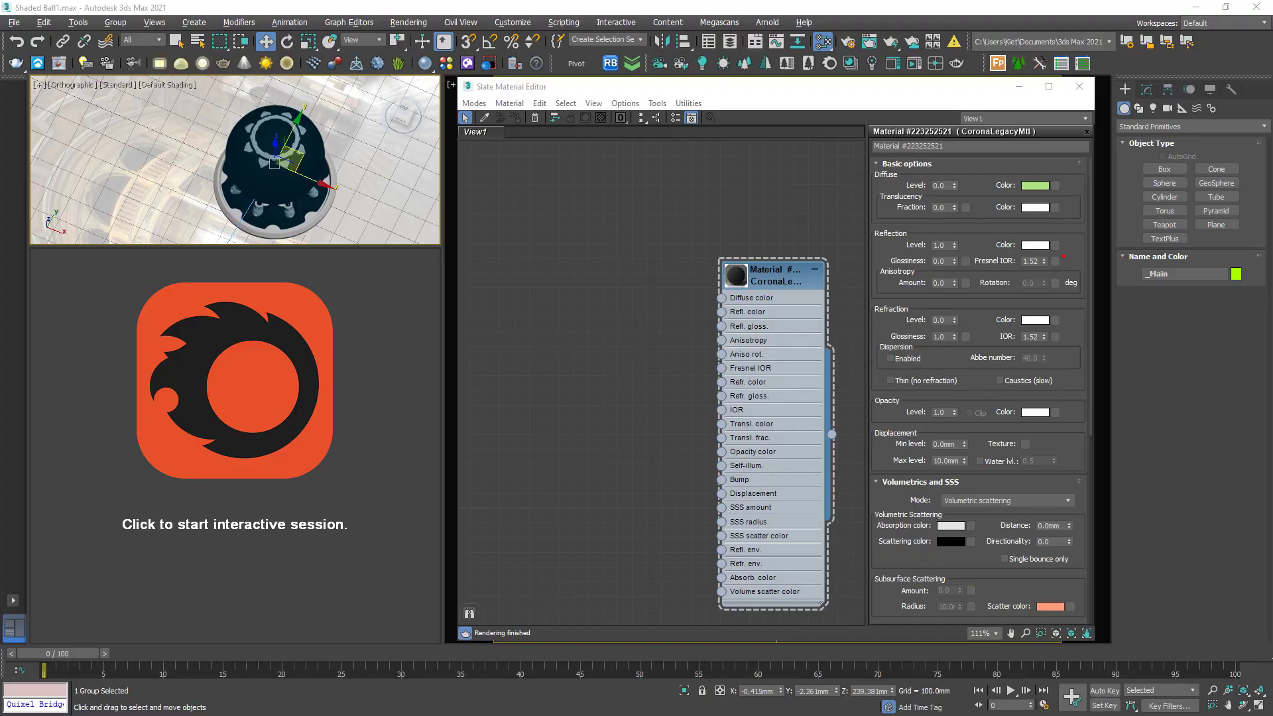
# Step: Circle Fresnel IOR, restart the interactive render and set Reflection Glossiness back to 1.0
pyautogui.moveTo(1062, 255)
pyautogui.mouseDown()
pyautogui.moveTo(991, 245)
pyautogui.moveTo(956, 258)
pyautogui.mouseUp()
pyautogui.press('Escape')
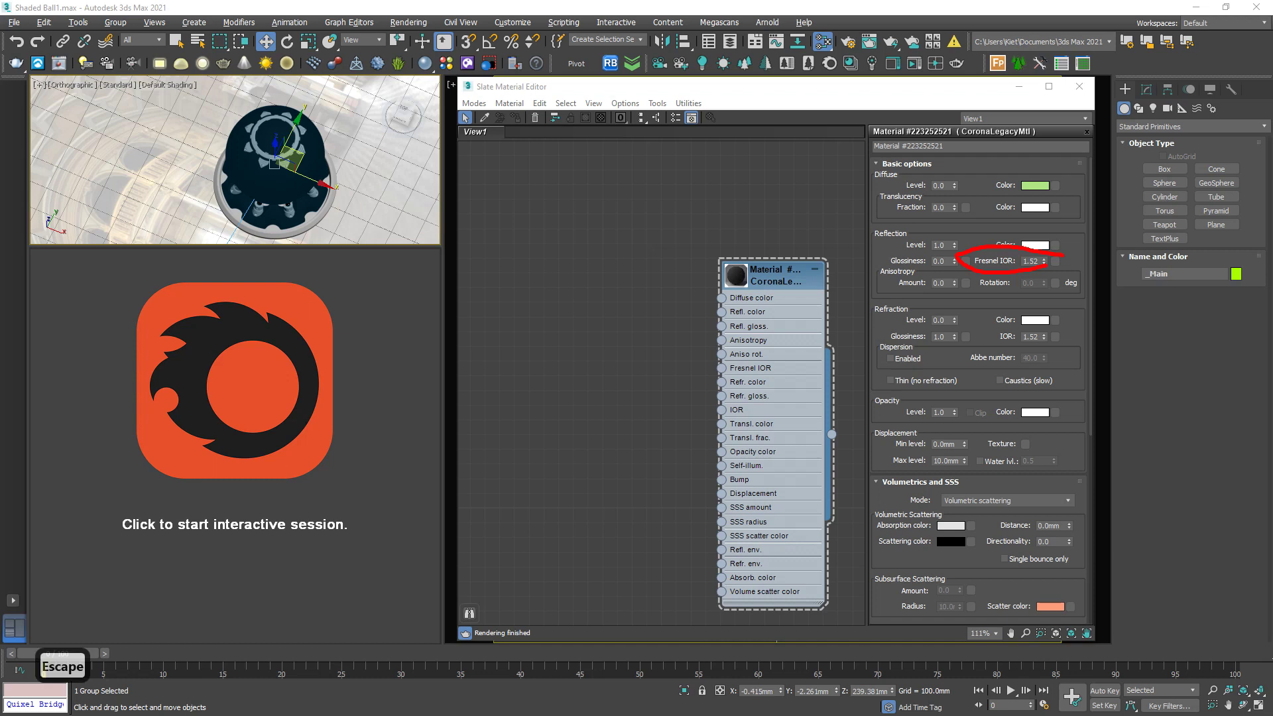
pyautogui.doubleClick(1035, 260)
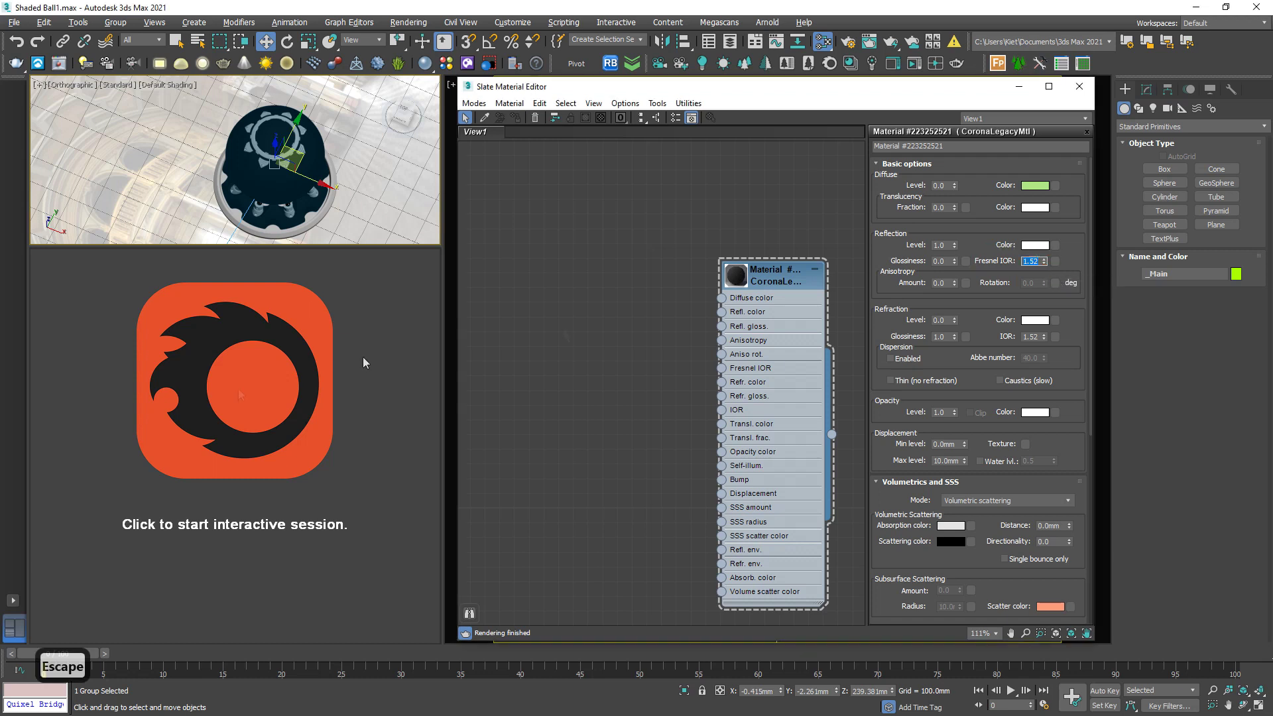
pyautogui.click(208, 409)
pyautogui.doubleClick(939, 260)
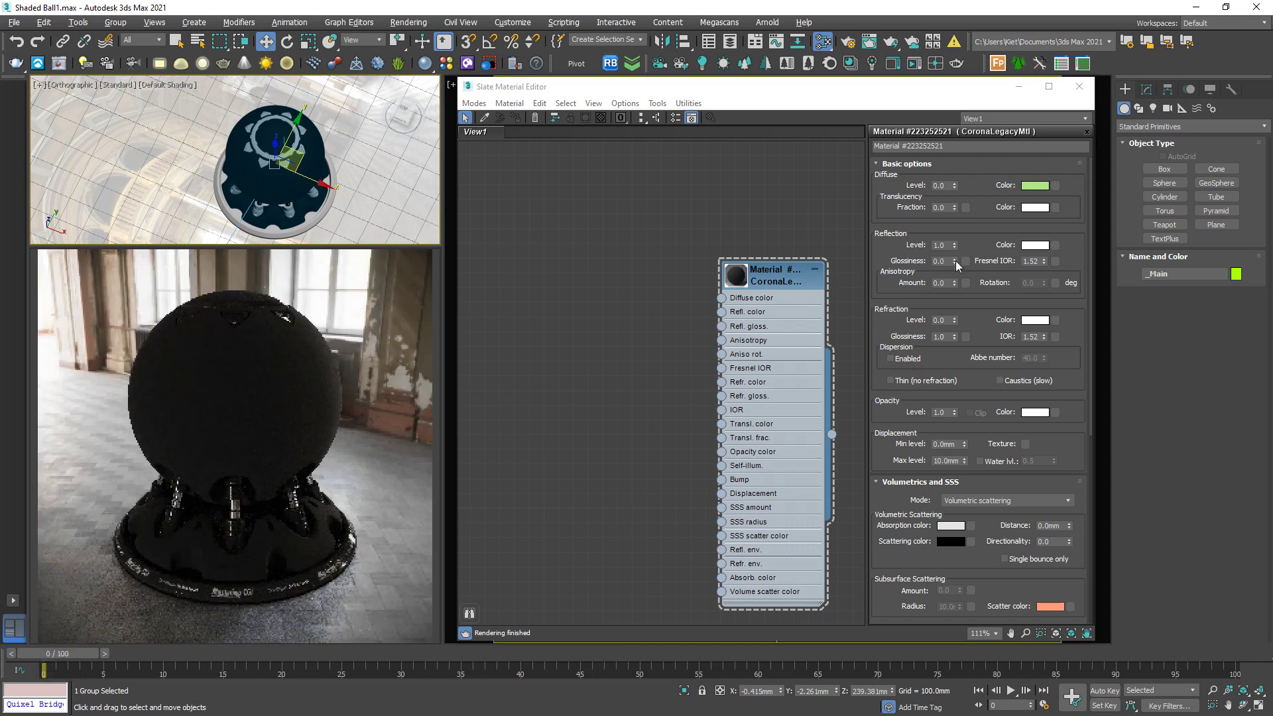
pyautogui.write('1')
pyautogui.press('Return')
# Step: Raise Fresnel IOR through 3, 9 and 99 up to 999
pyautogui.click(1035, 262)
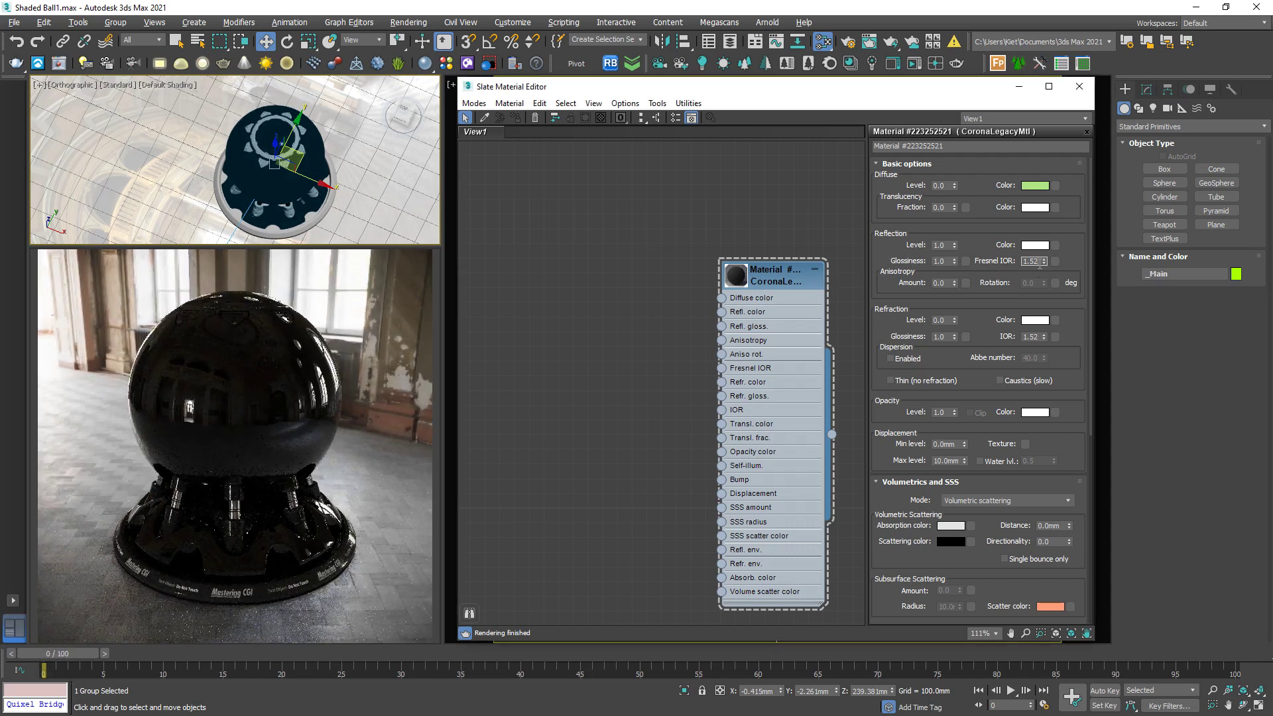
pyautogui.write('3')
pyautogui.press('Return')
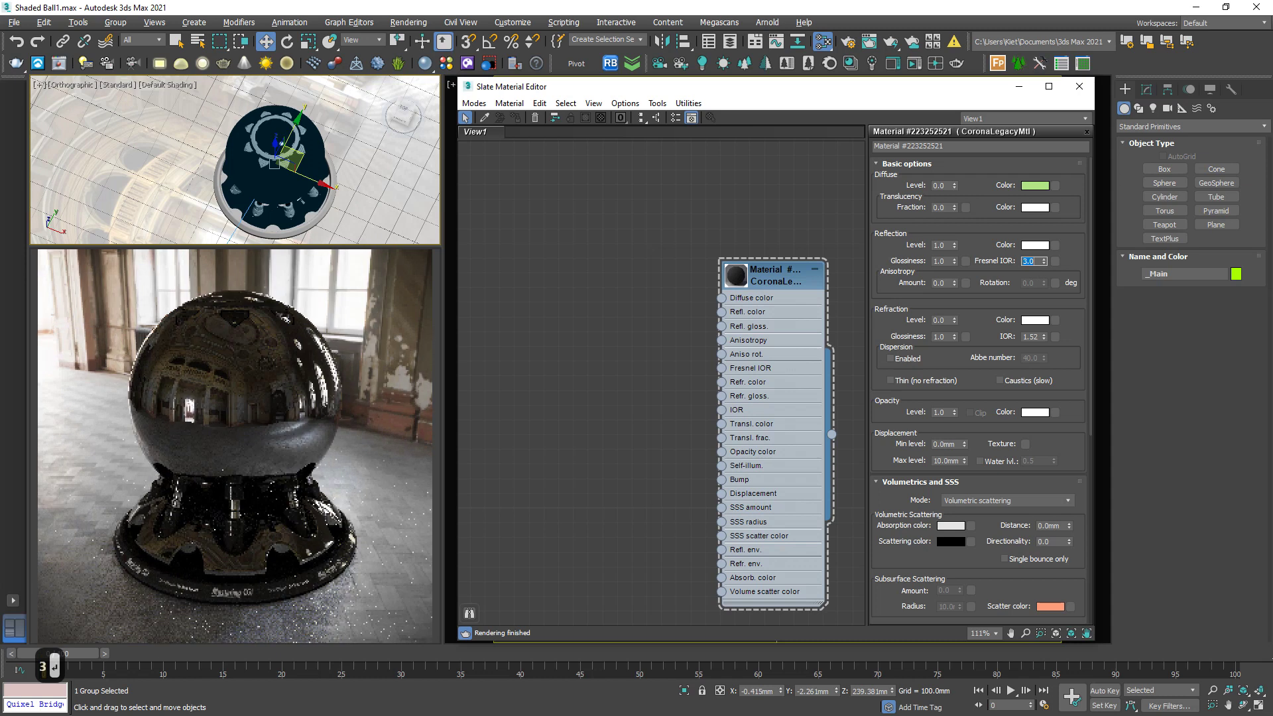
pyautogui.write('9')
pyautogui.press('Return')
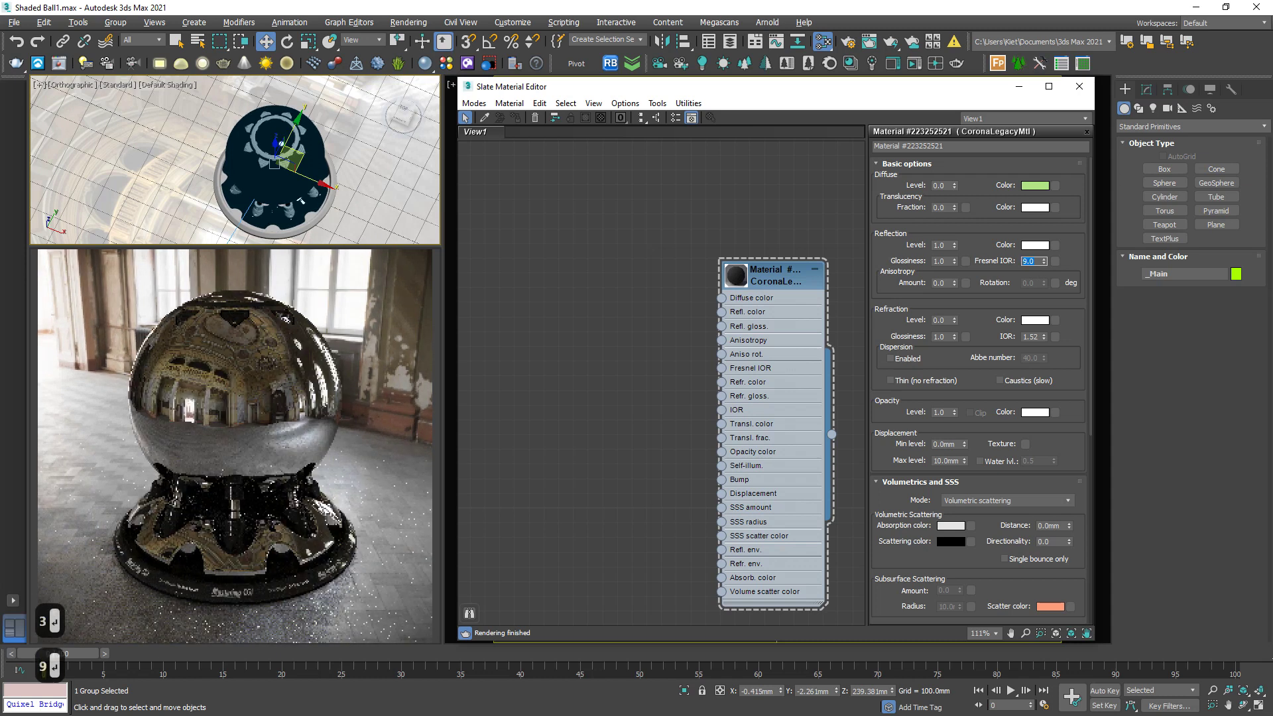
pyautogui.write('99')
pyautogui.press('Return')
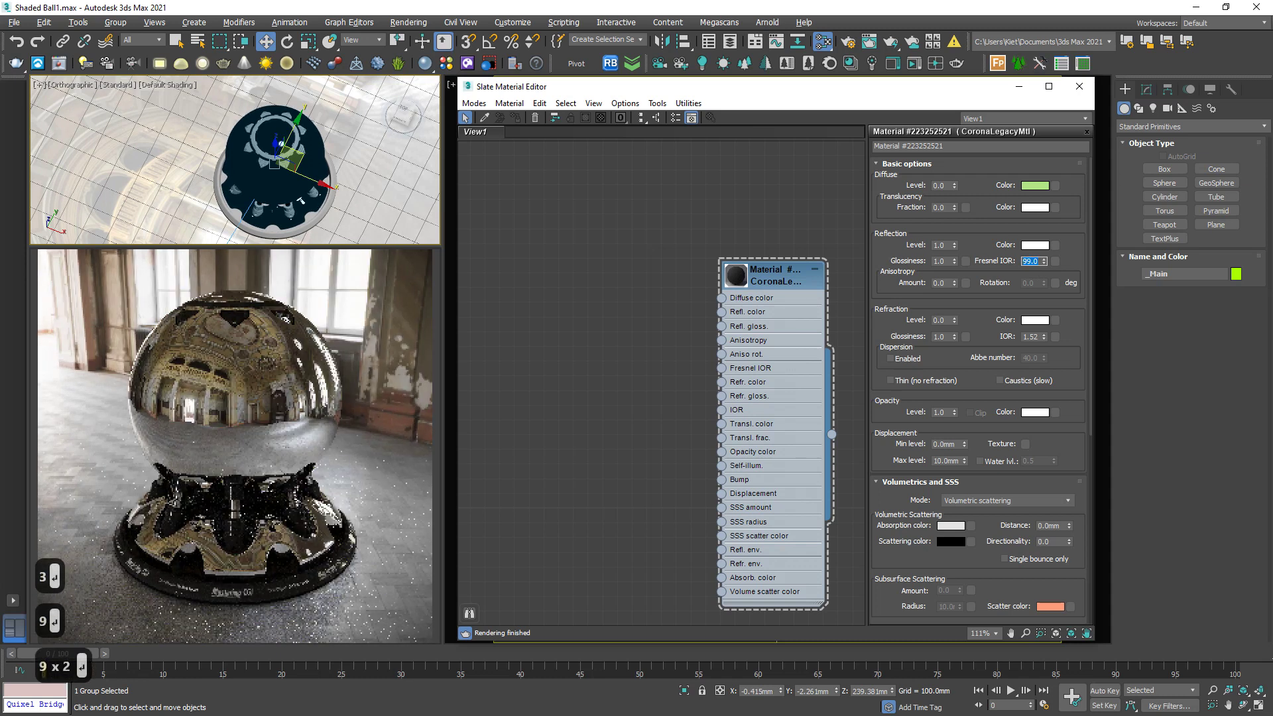
pyautogui.write('999')
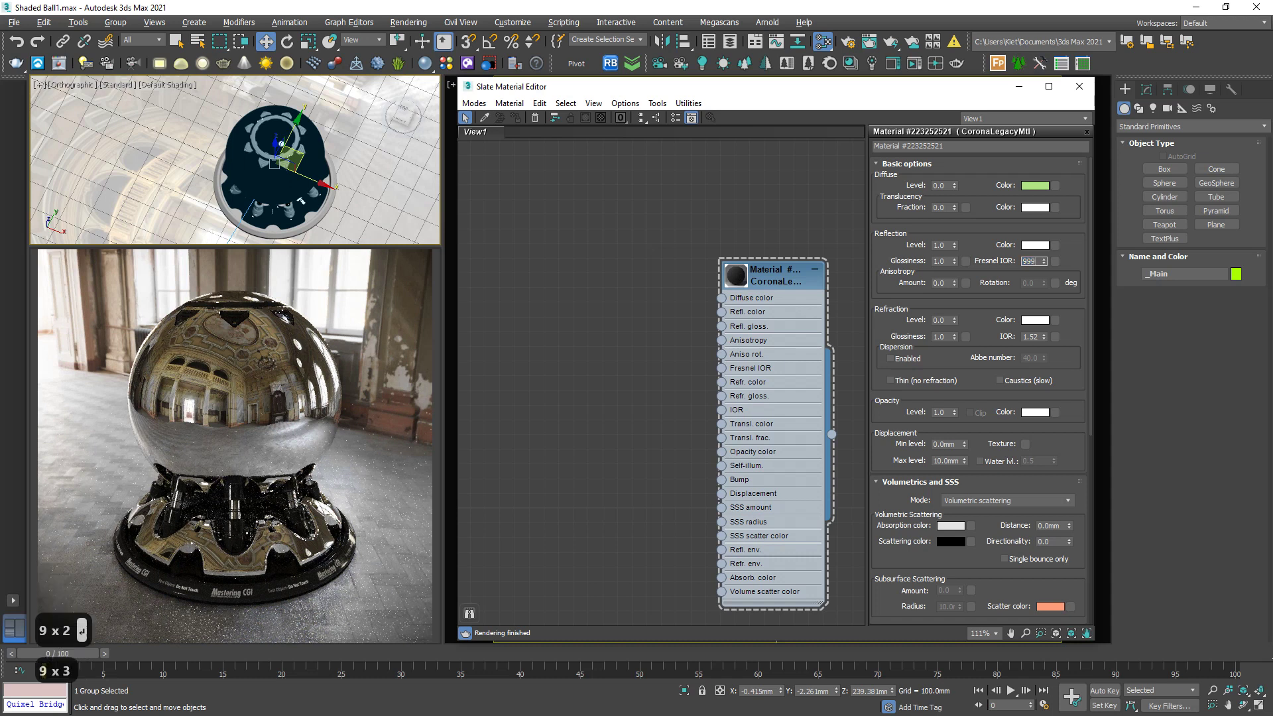
pyautogui.press('Return')
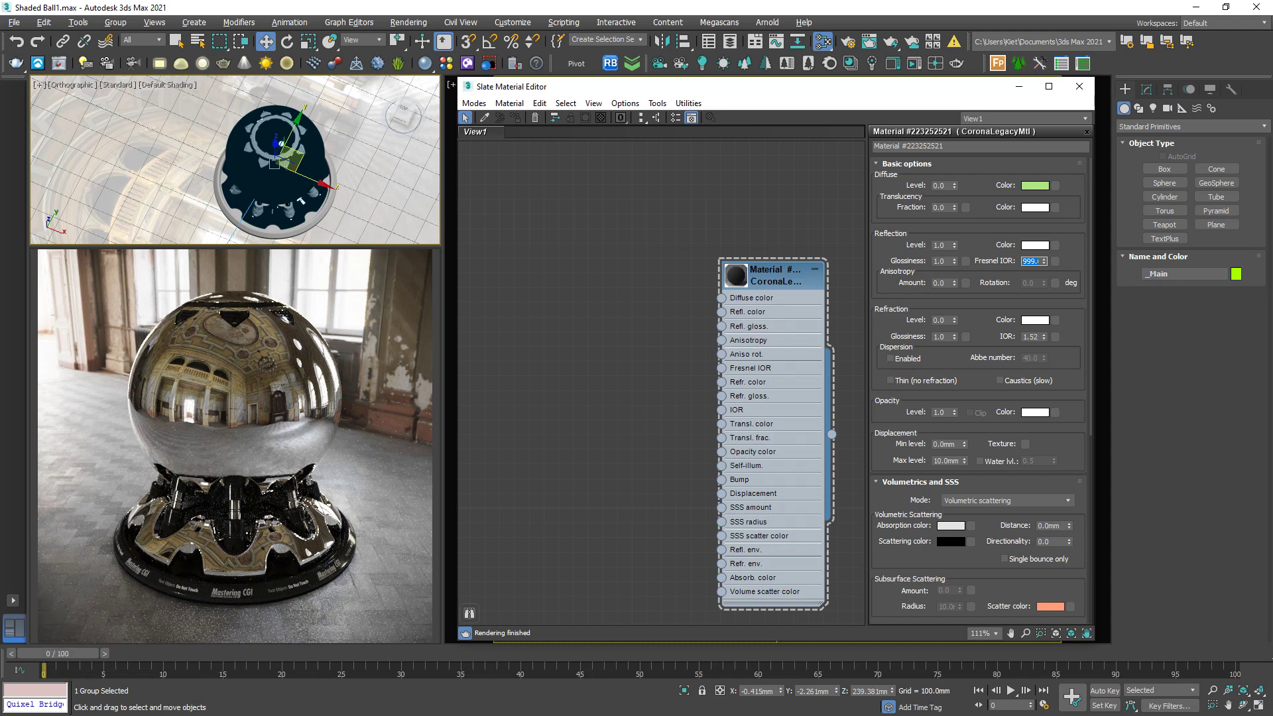
# Step: Step Fresnel IOR back down through 99, 9 and 3, then reset it to 1.52
pyautogui.write('99')
pyautogui.press('Return')
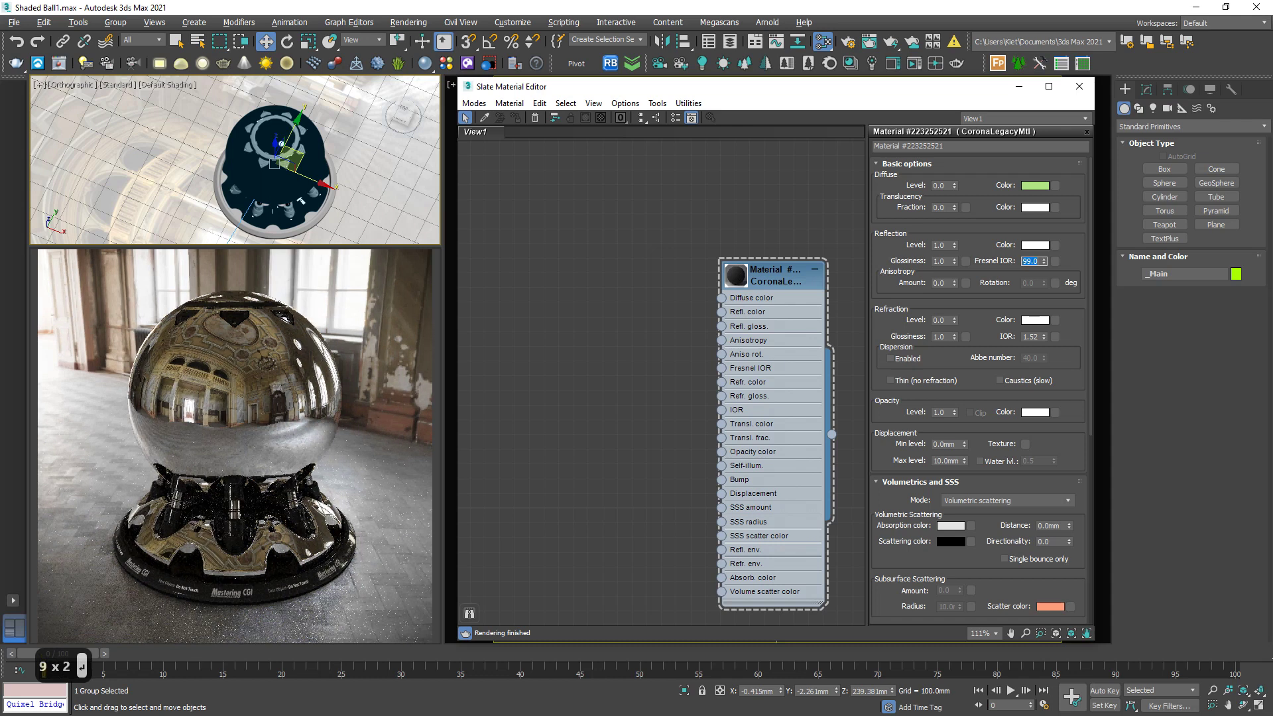
pyautogui.write('9')
pyautogui.press('Return')
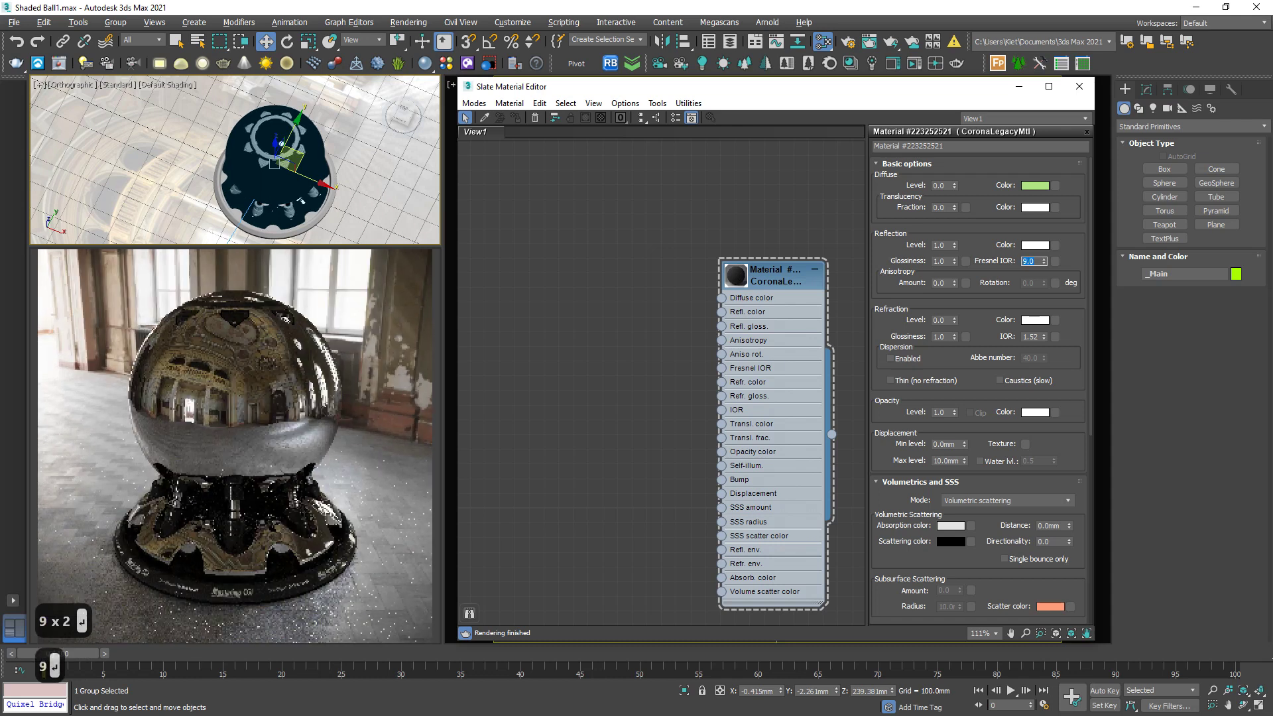
pyautogui.write('3')
pyautogui.press('Return')
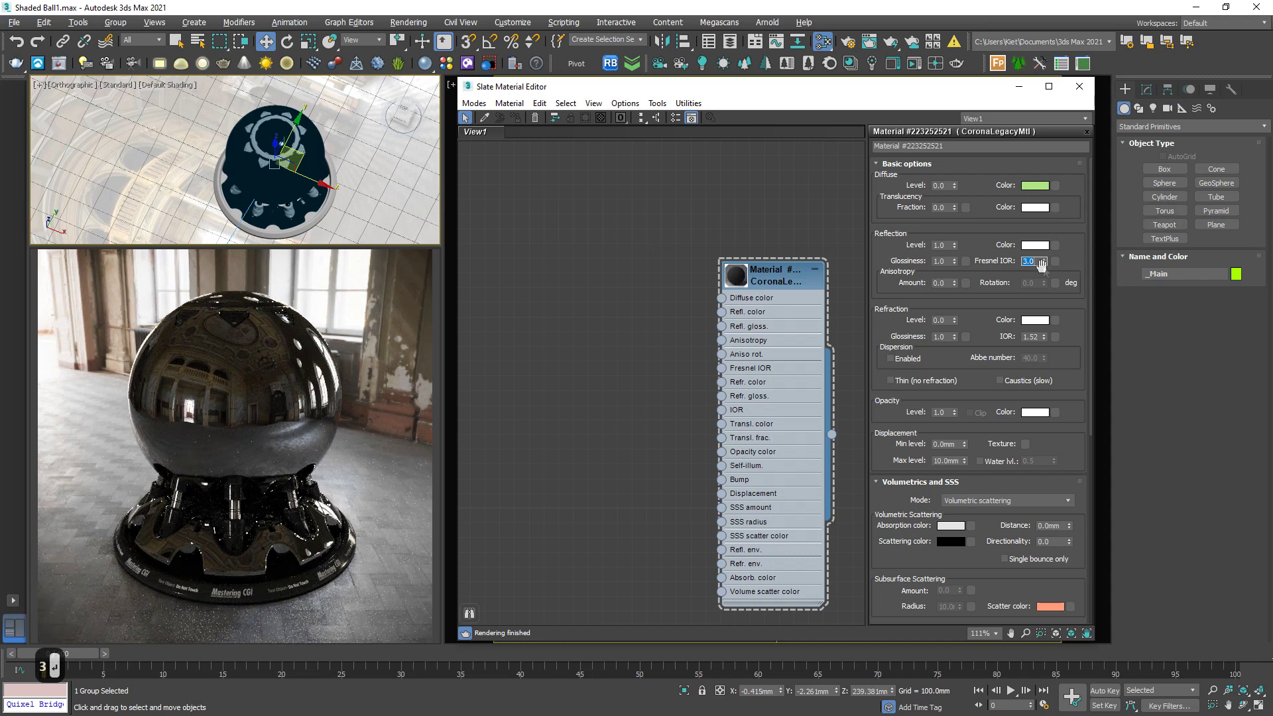
pyautogui.rightClick(1045, 263)
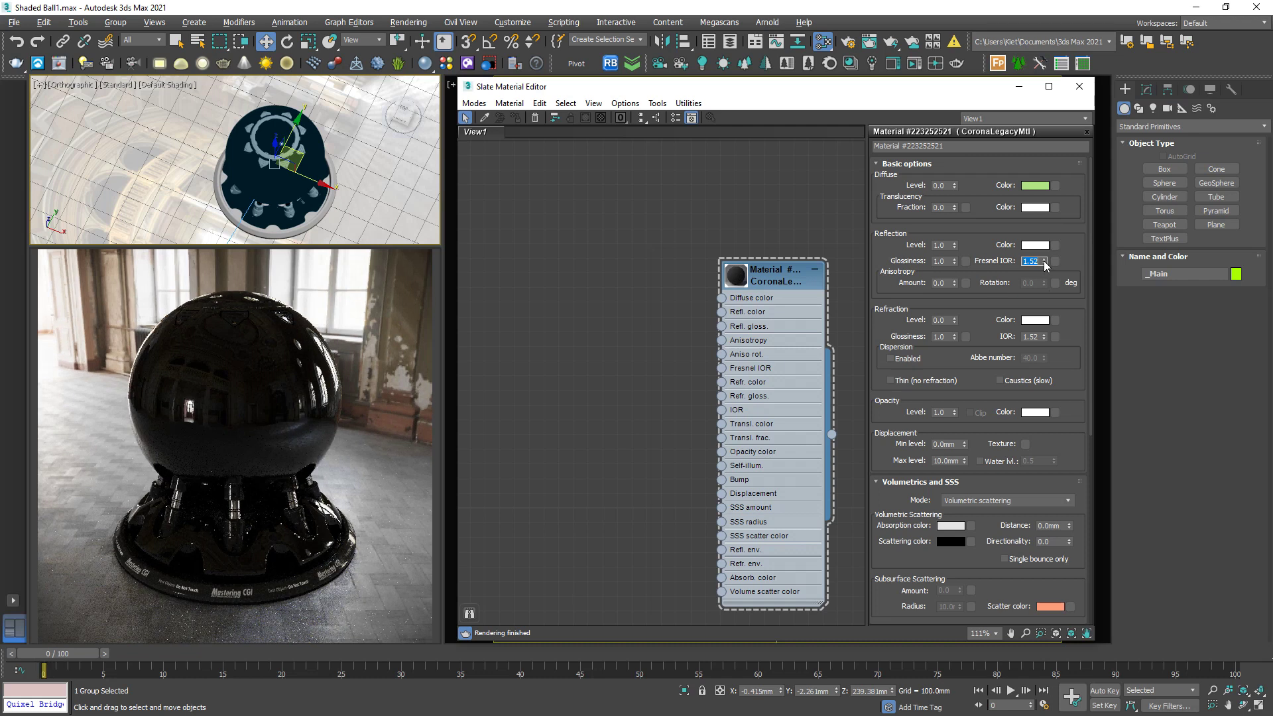
# Step: Stop the Corona interactive render and switch to the Reflection IOR comparison slide
pyautogui.rightClick(405, 467)
pyautogui.click(422, 521)
pyautogui.hotkey('alt', 'Tab')
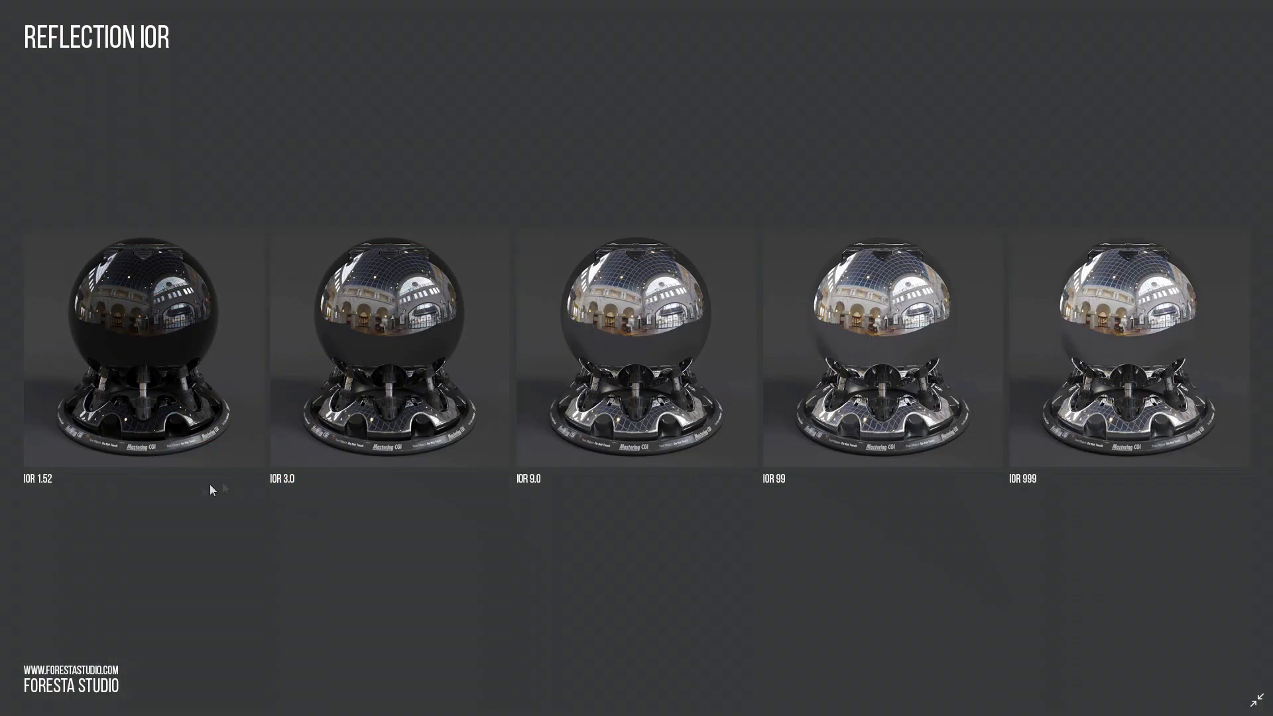
pyautogui.hotkey('ctrl', '2')
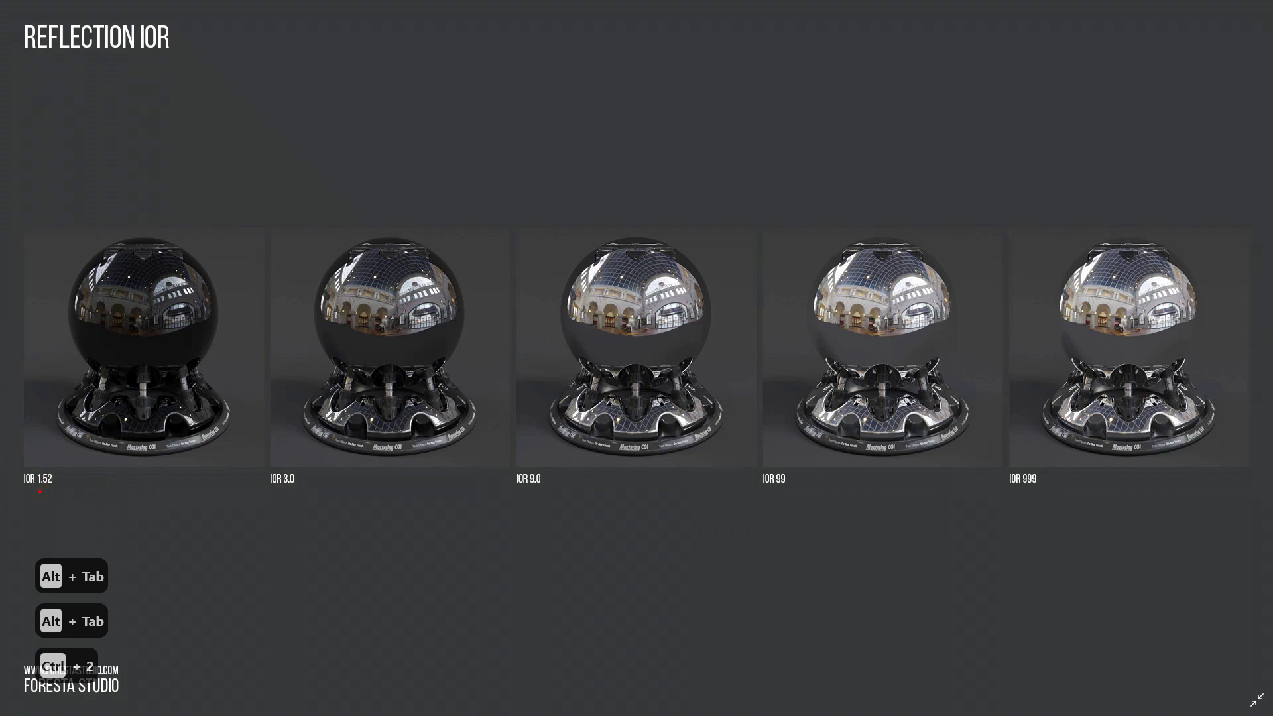
pyautogui.moveTo(57, 496); pyautogui.dragTo(1027, 496)
pyautogui.click(1032, 497)
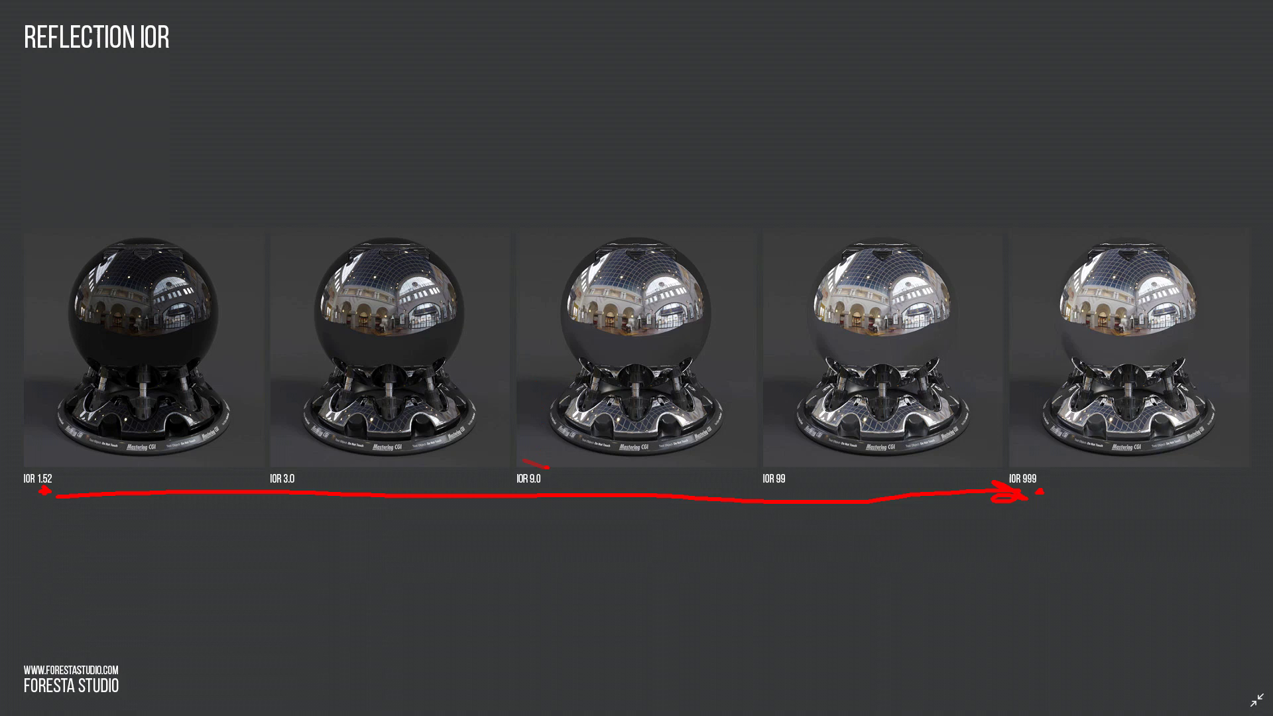
pyautogui.moveTo(524, 459); pyautogui.dragTo(554, 492)
pyautogui.moveTo(1052, 465)
pyautogui.mouseDown()
pyautogui.moveTo(1010, 500)
pyautogui.moveTo(1047, 512)
pyautogui.mouseUp()
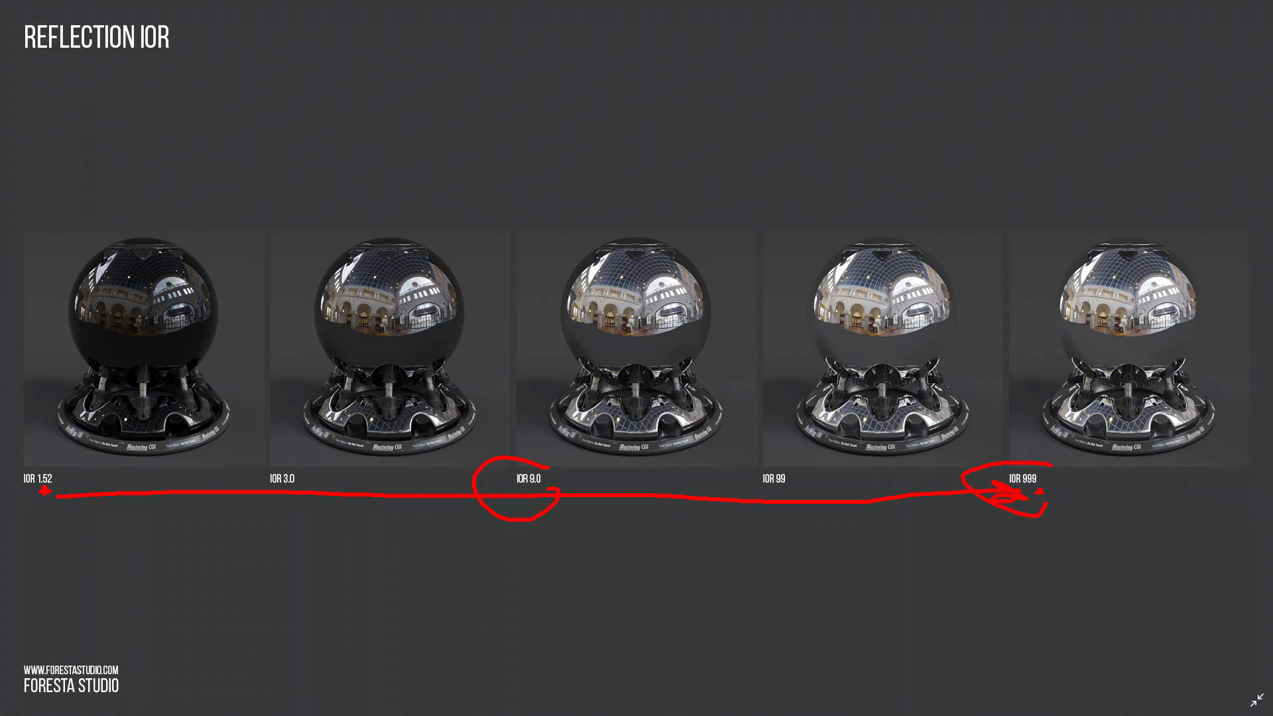
pyautogui.moveTo(309, 467)
pyautogui.mouseDown()
pyautogui.moveTo(269, 489)
pyautogui.moveTo(317, 487)
pyautogui.mouseUp()
pyautogui.press('e')
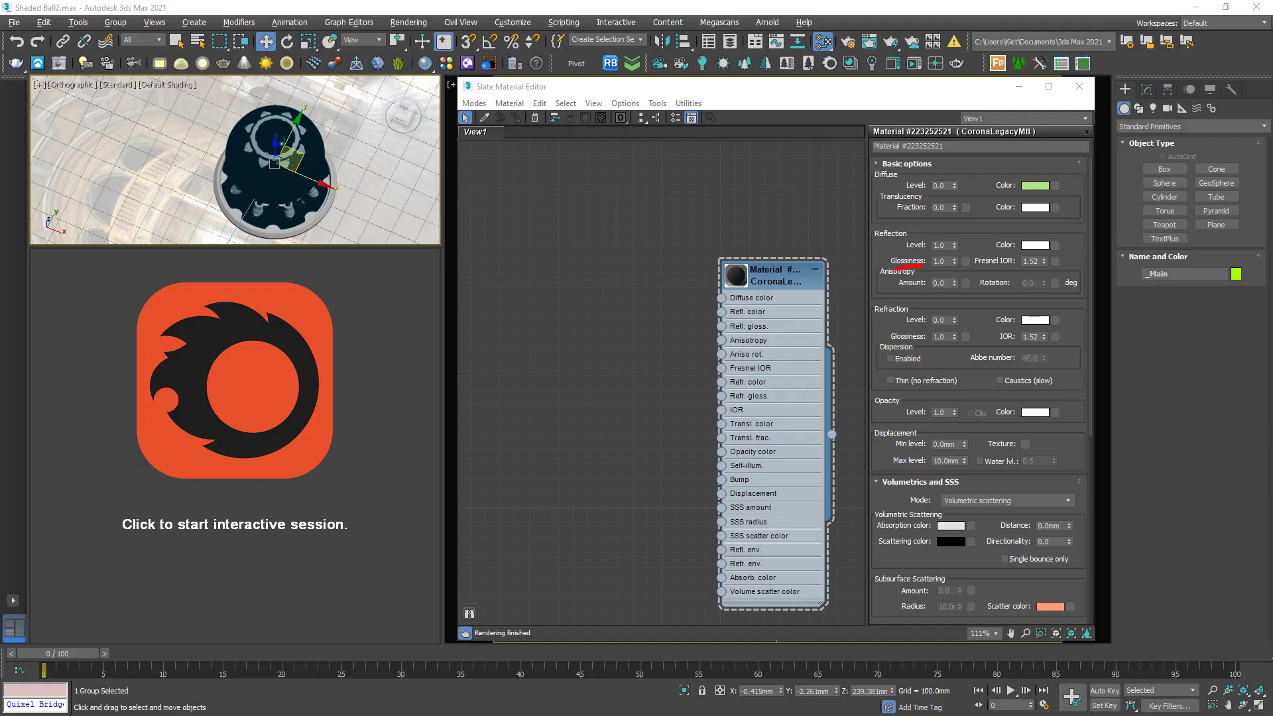
pyautogui.moveTo(892, 269); pyautogui.dragTo(896, 277)
# Step: Start the interactive render and set reflection glossiness to 0.5
pyautogui.press('Escape')
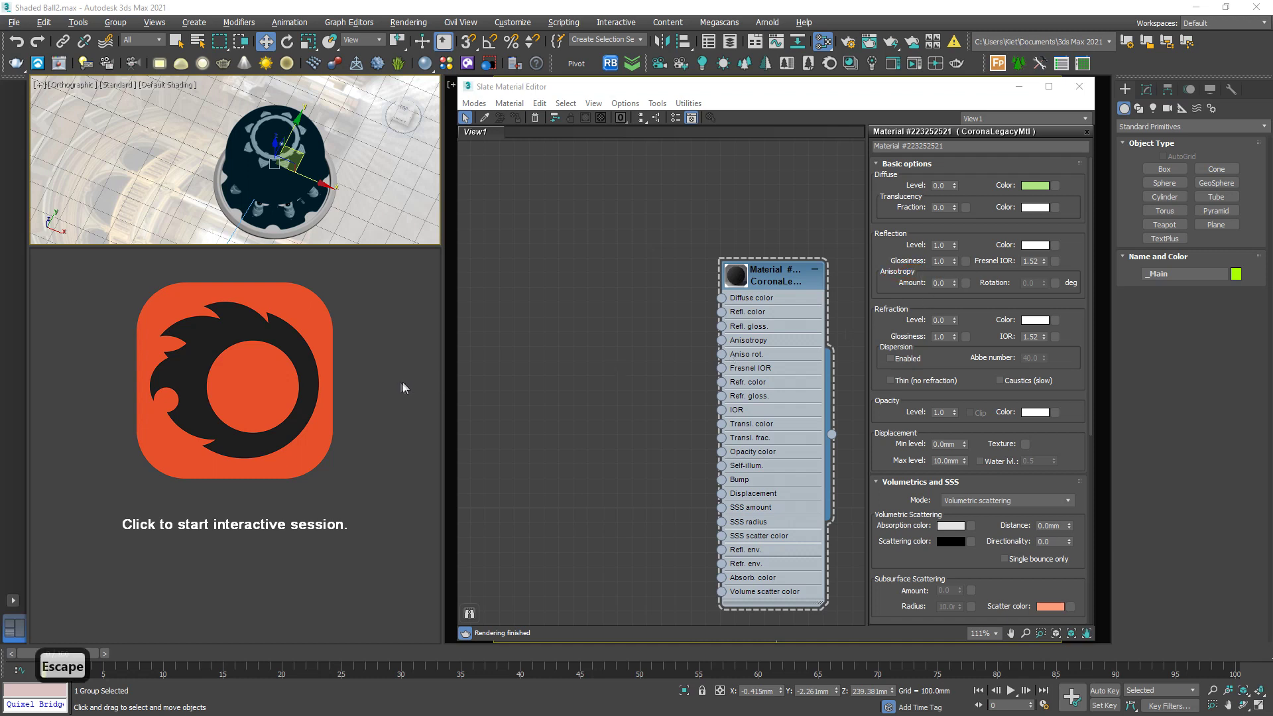
pyautogui.click(343, 359)
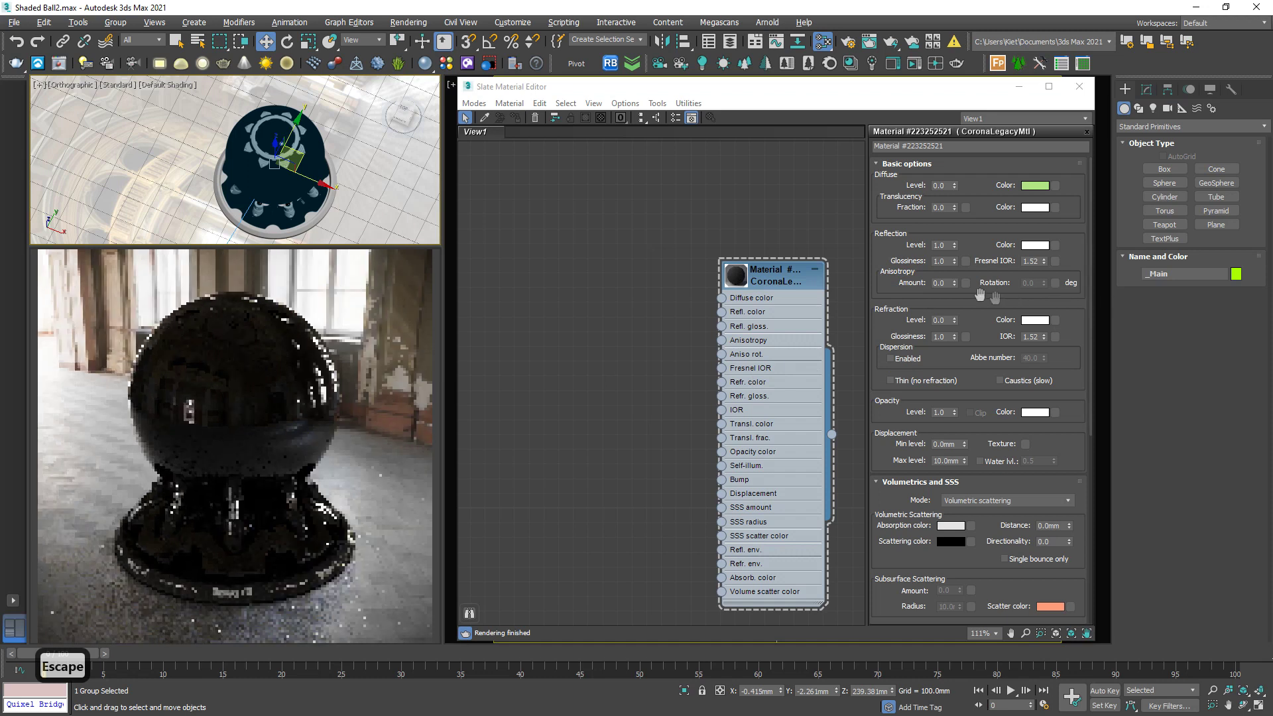
pyautogui.doubleClick(948, 261)
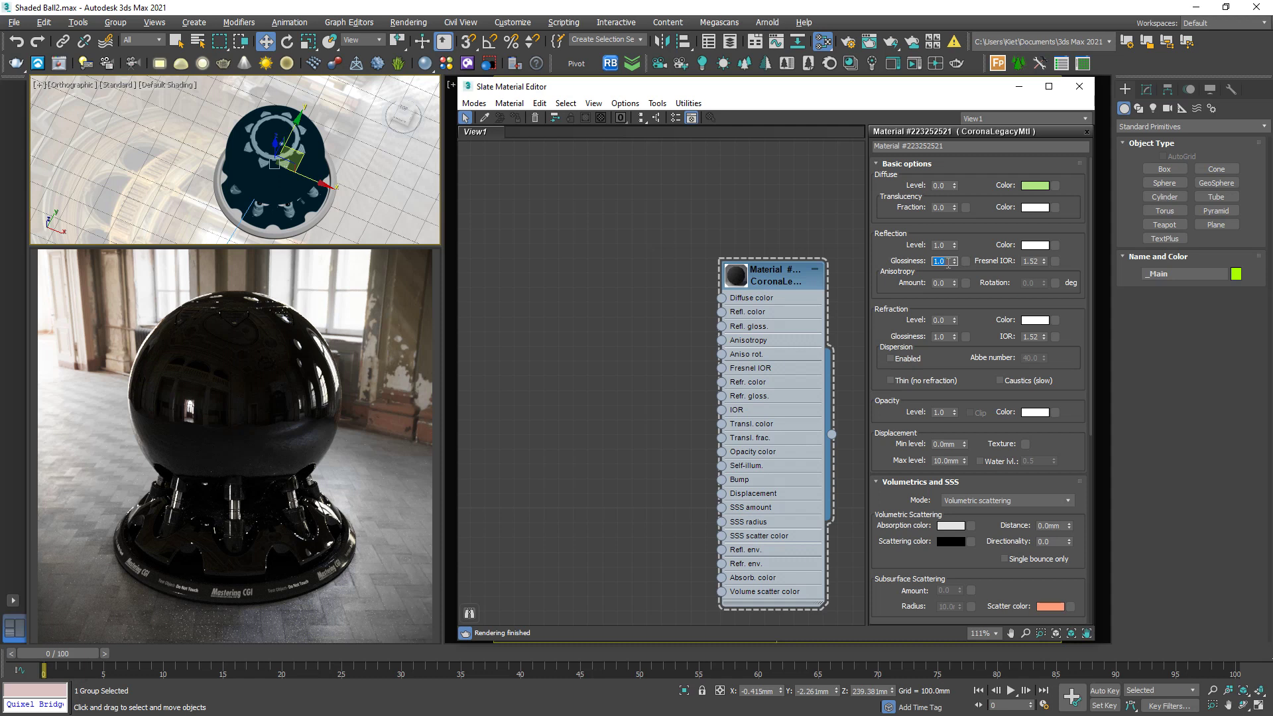
pyautogui.write('.5')
pyautogui.press('Return')
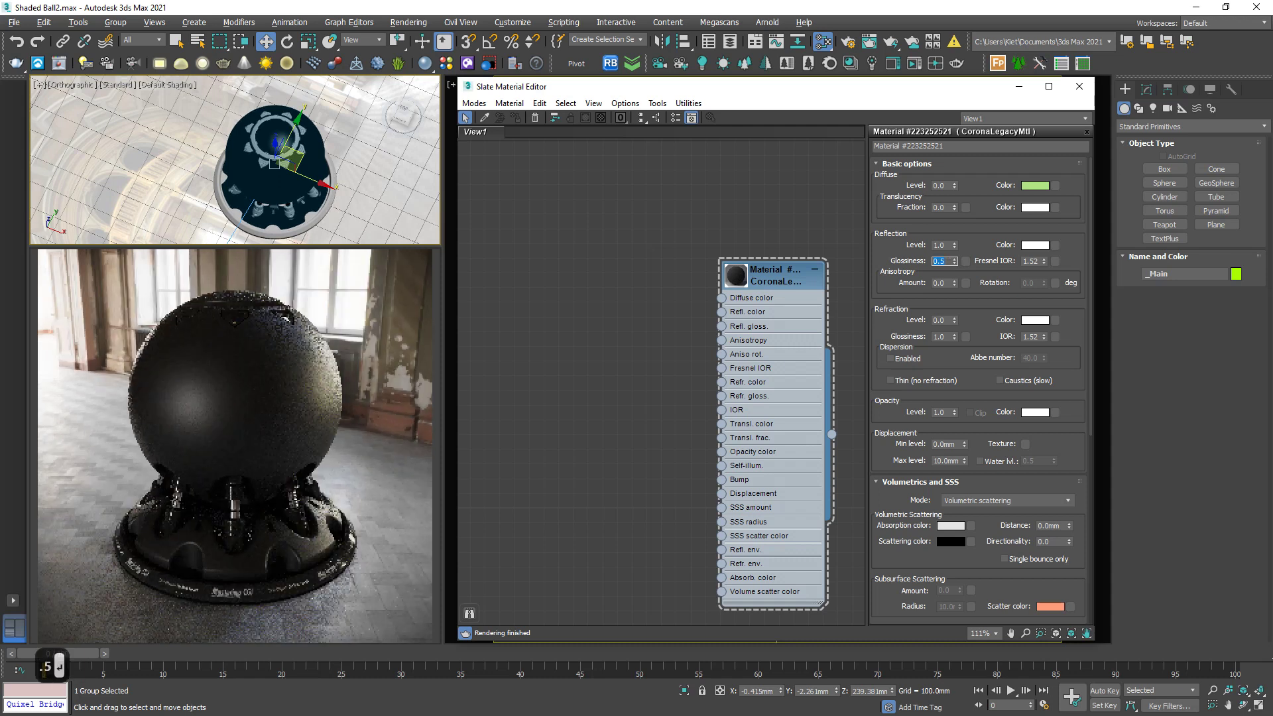
# Step: Set anisotropy amount to 0.5 and trace the resulting streaks on the sphere
pyautogui.click(941, 285)
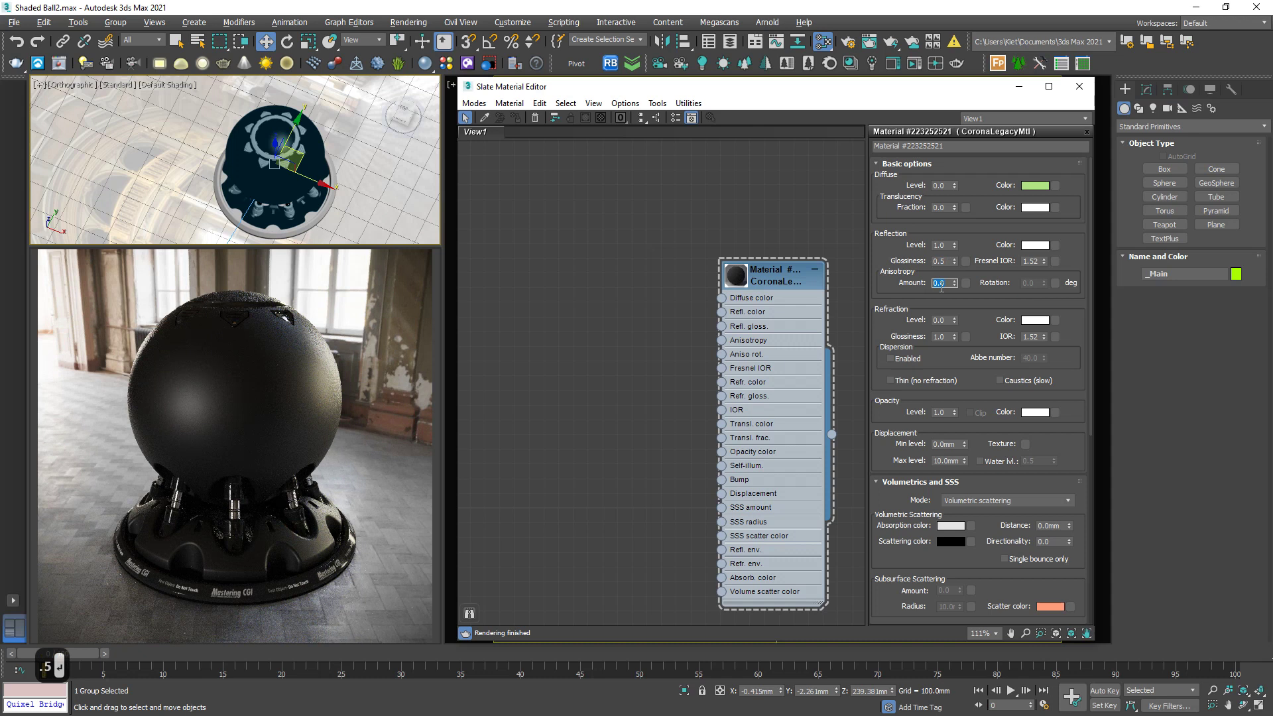
pyautogui.write('.5')
pyautogui.press('Return')
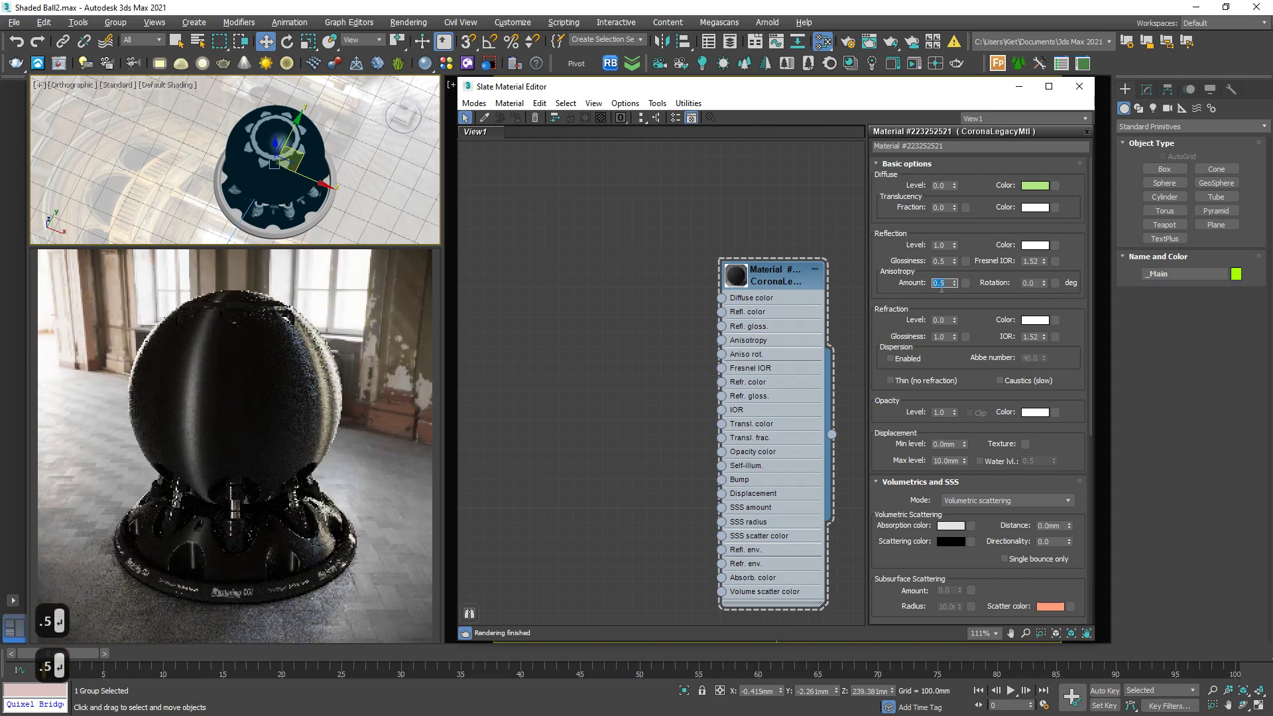
pyautogui.hotkey('ctrl', '2')
pyautogui.moveTo(230, 290)
pyautogui.mouseDown()
pyautogui.moveTo(176, 383)
pyautogui.moveTo(179, 474)
pyautogui.moveTo(222, 507)
pyautogui.moveTo(221, 364)
pyautogui.moveTo(249, 297)
pyautogui.mouseUp()
pyautogui.press('Escape')
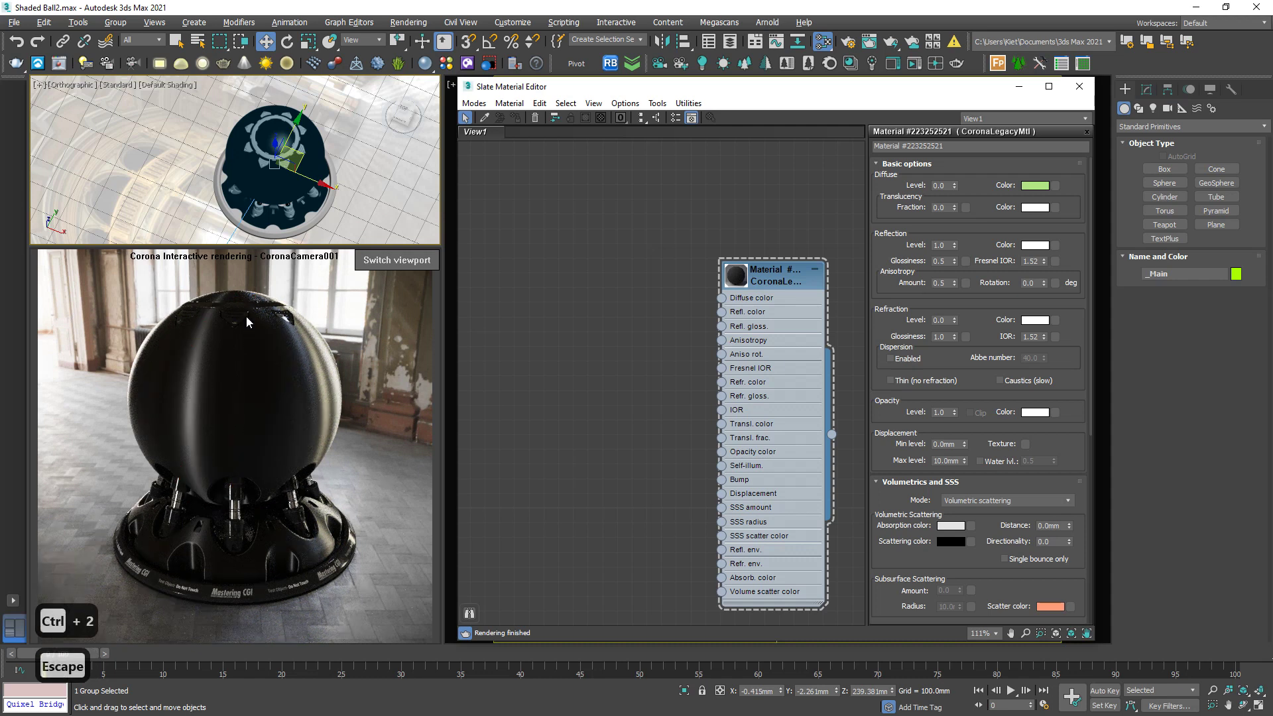
# Step: Change anisotropy amount to -0.5 and anisotropy rotation to 90
pyautogui.click(945, 283)
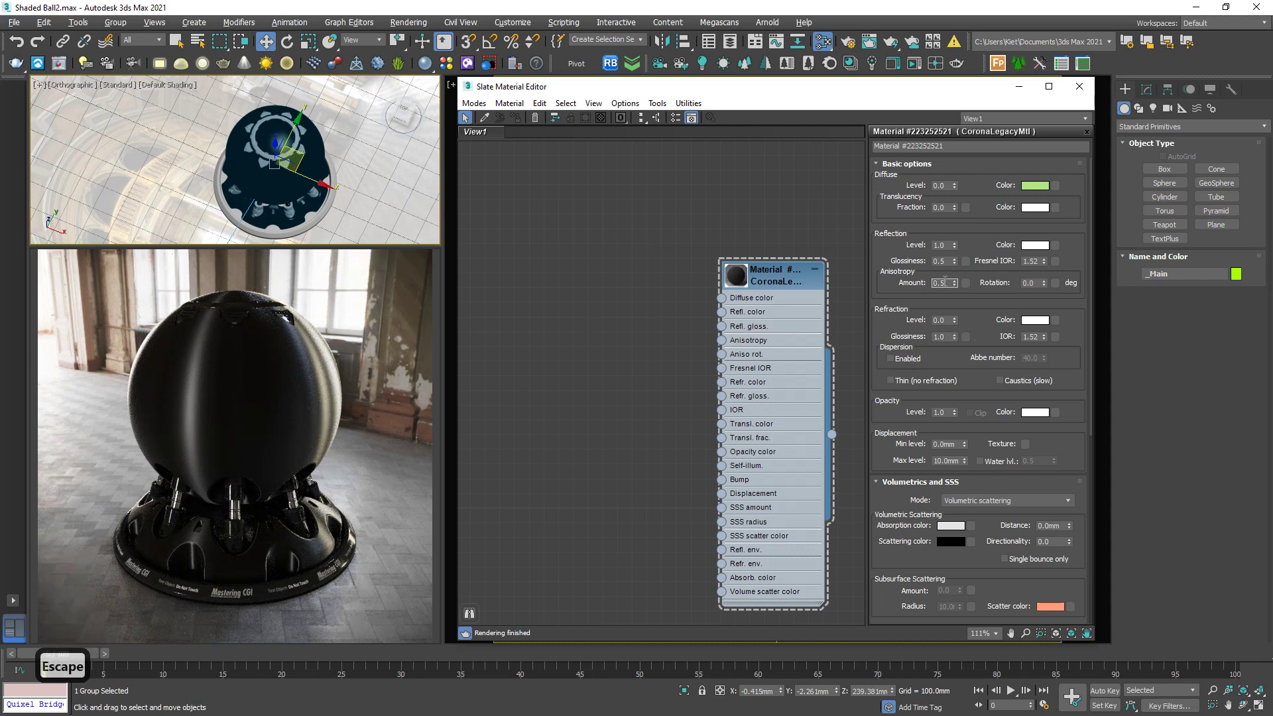
pyautogui.write('-')
pyautogui.press('Return')
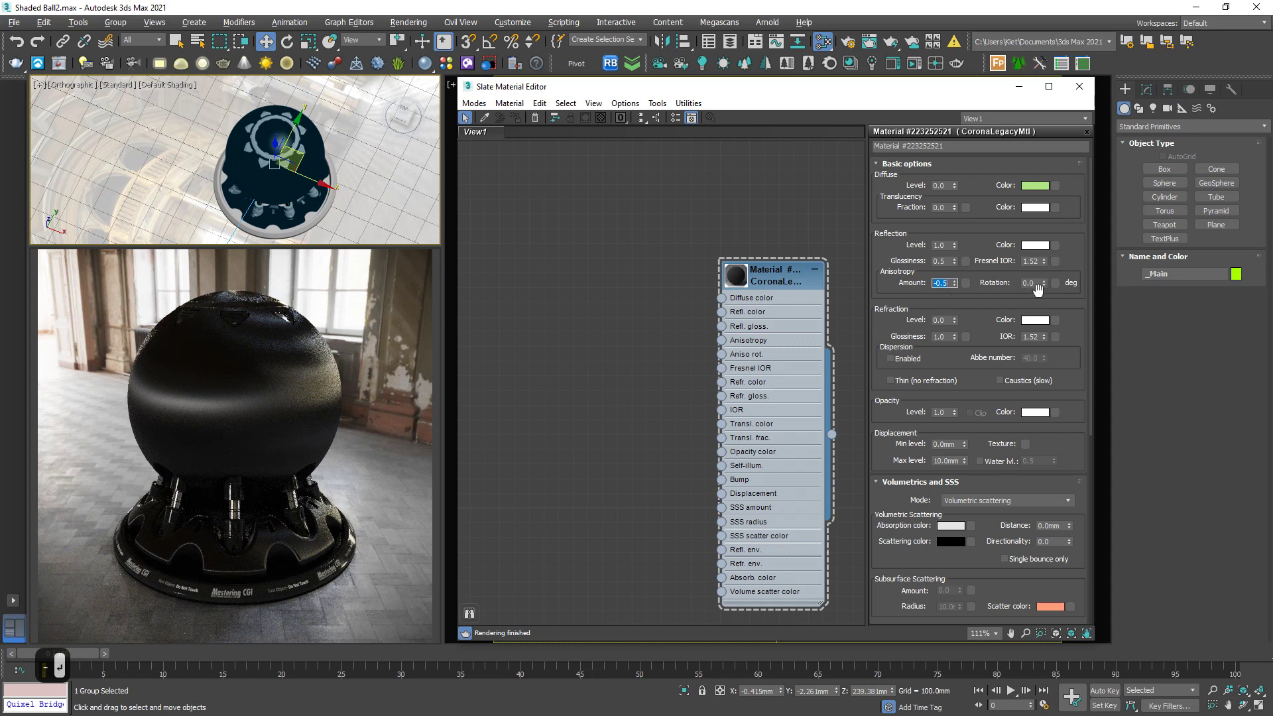
pyautogui.click(1027, 283)
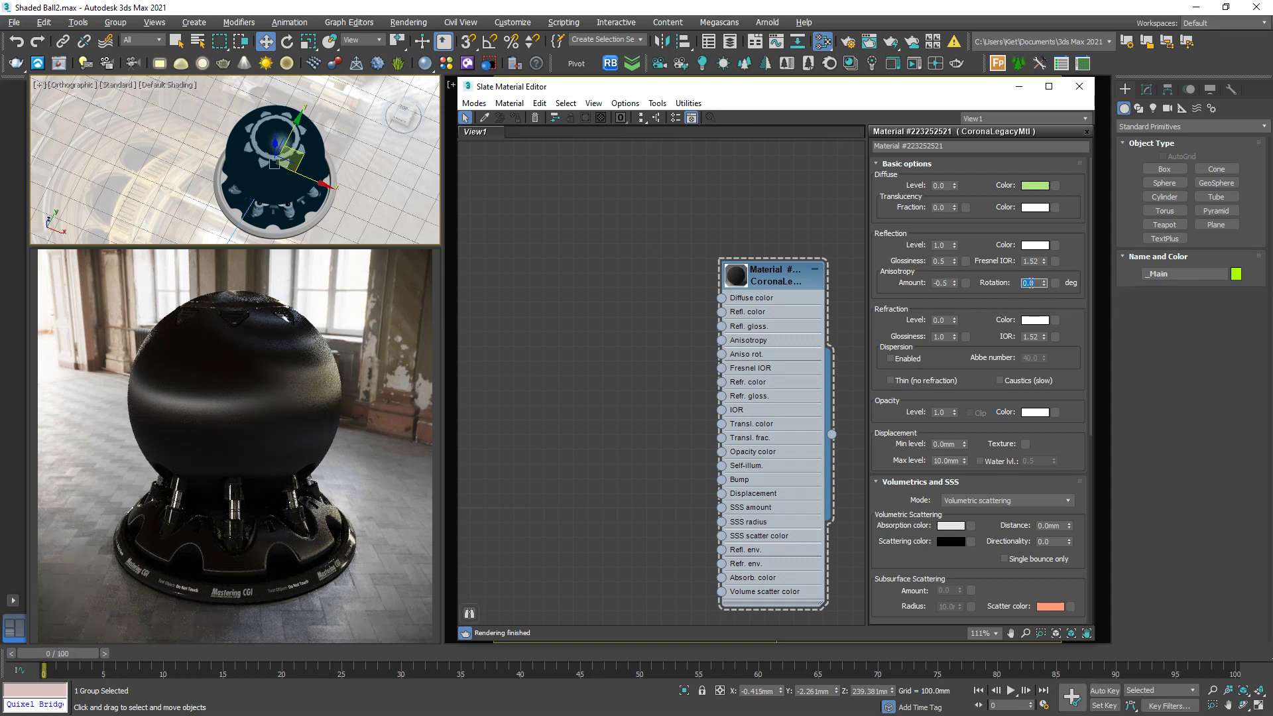
pyautogui.write('90')
pyautogui.press('Return')
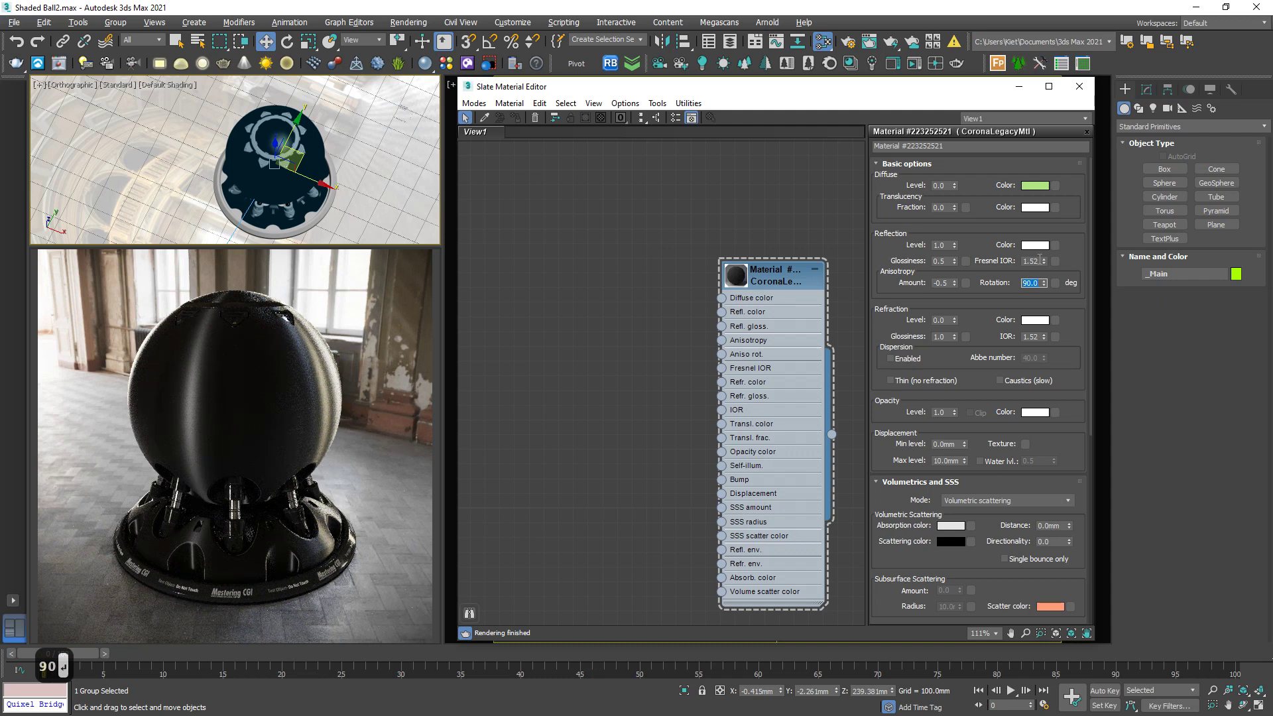
# Step: Set Fresnel IOR to 9 and reset anisotropy amount to 0.0
pyautogui.click(1035, 261)
pyautogui.write('9')
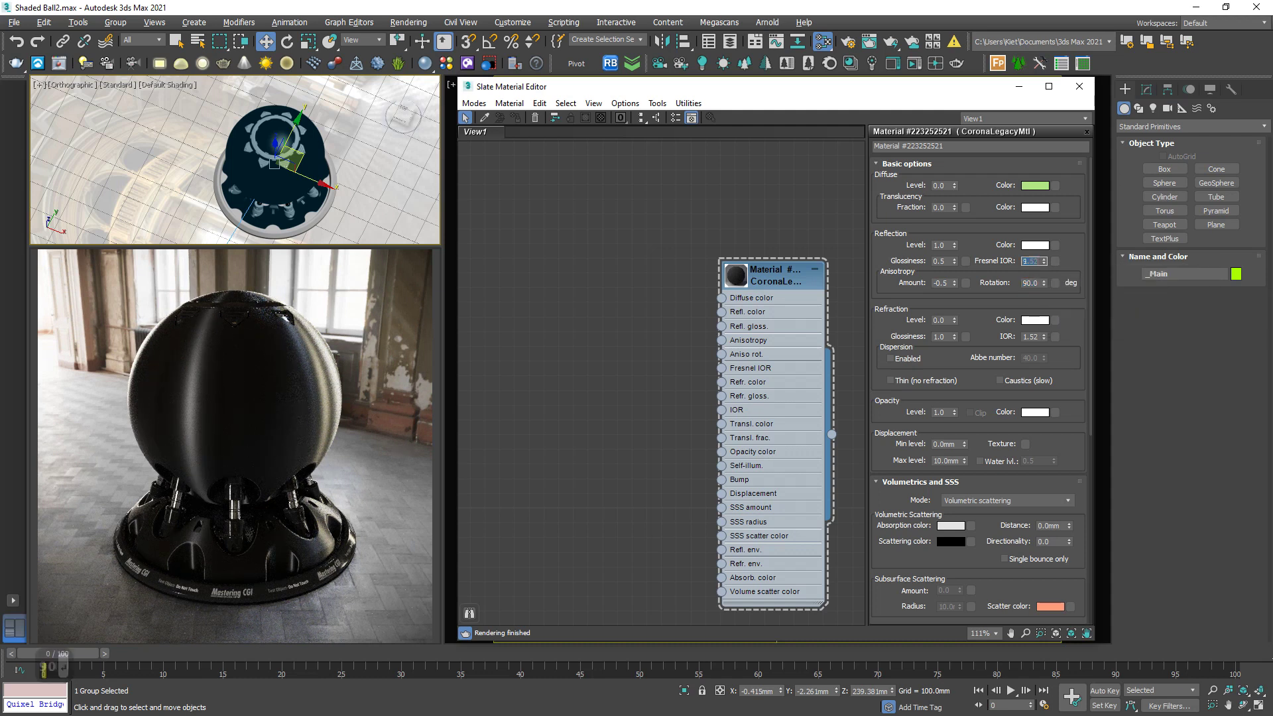
pyautogui.press('Return')
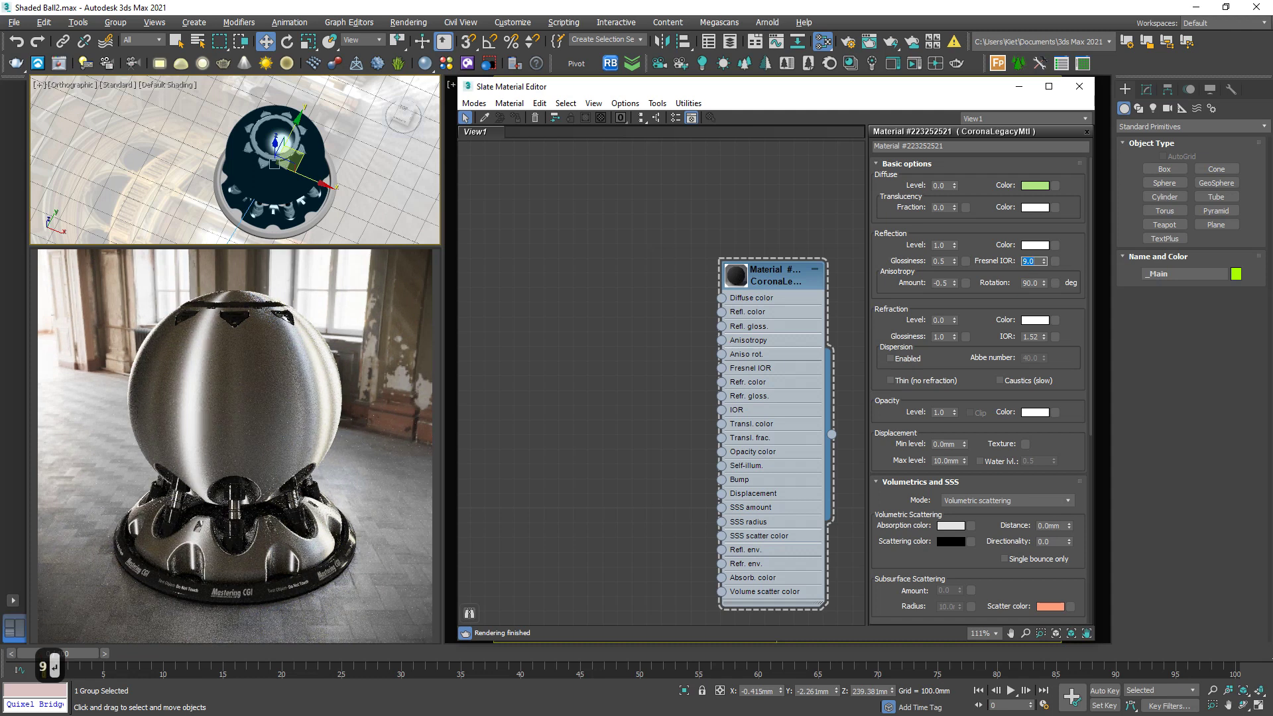
pyautogui.rightClick(954, 282)
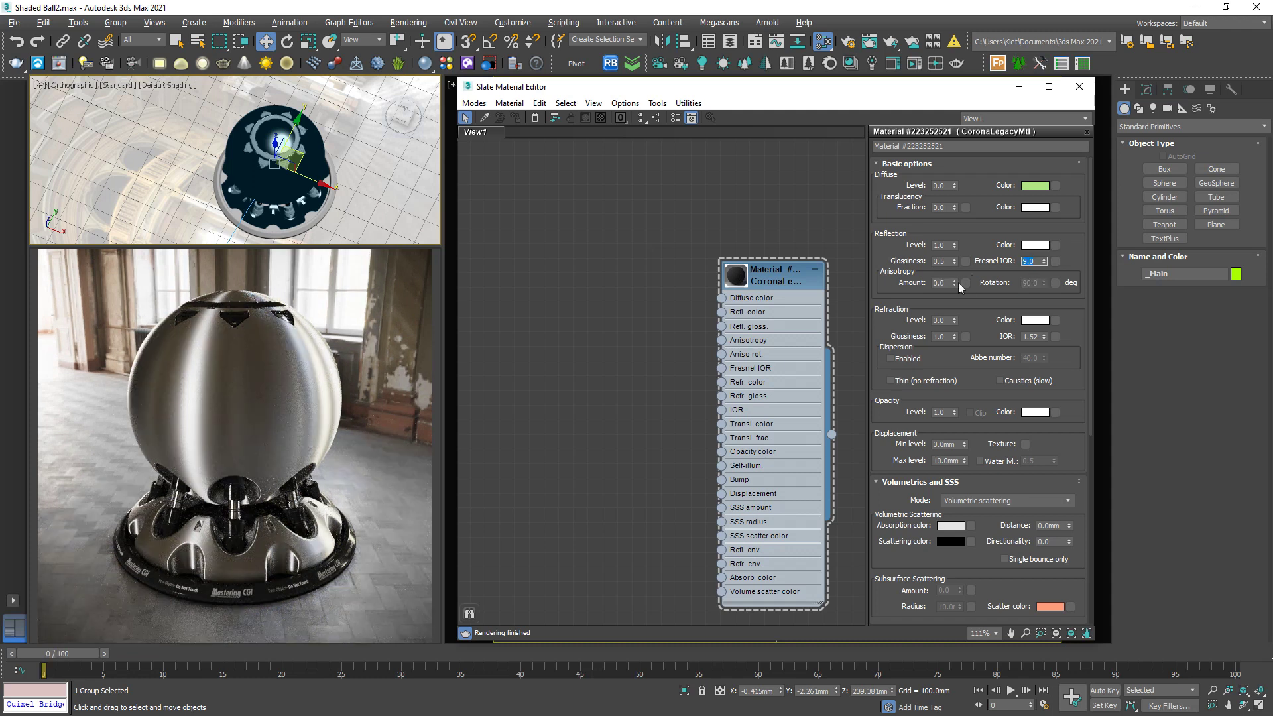
# Step: Restore reflection glossiness to 1.0, reset Fresnel IOR to 1.52, and outline the Refraction settings
pyautogui.moveTo(954, 261); pyautogui.dragTo(954, 245)
pyautogui.rightClick(1044, 261)
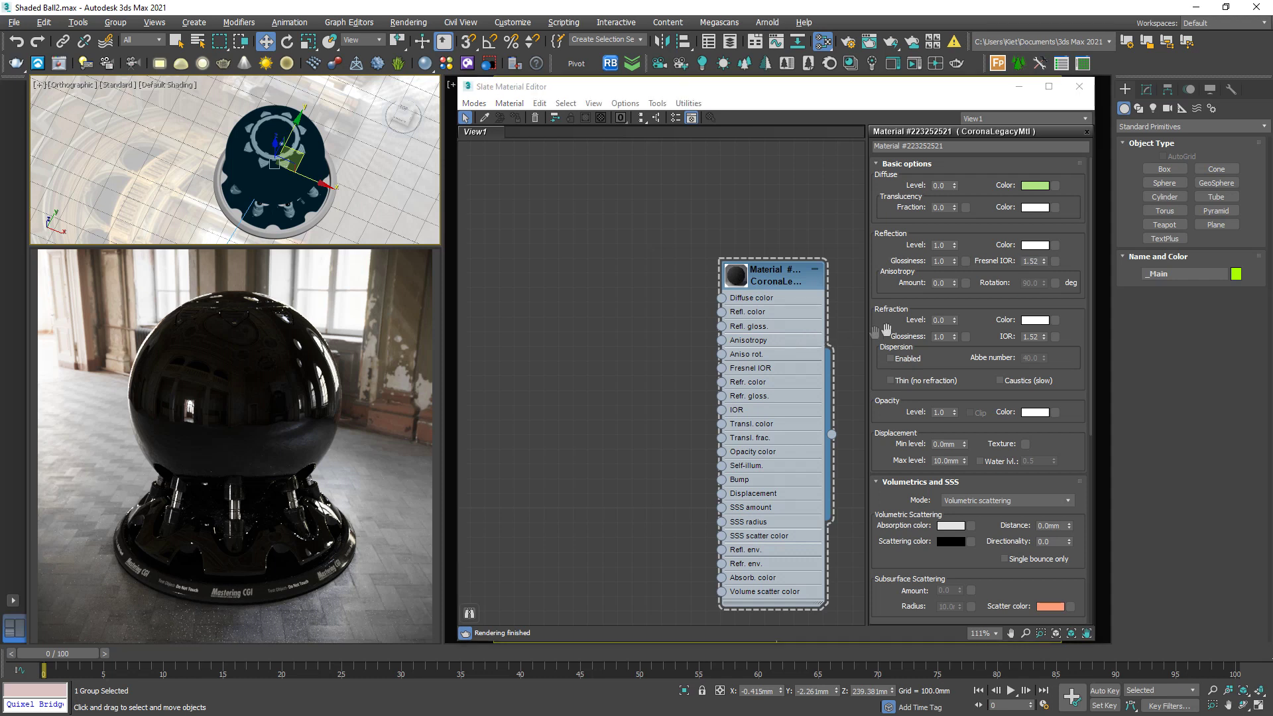
pyautogui.hotkey('ctrl', '2')
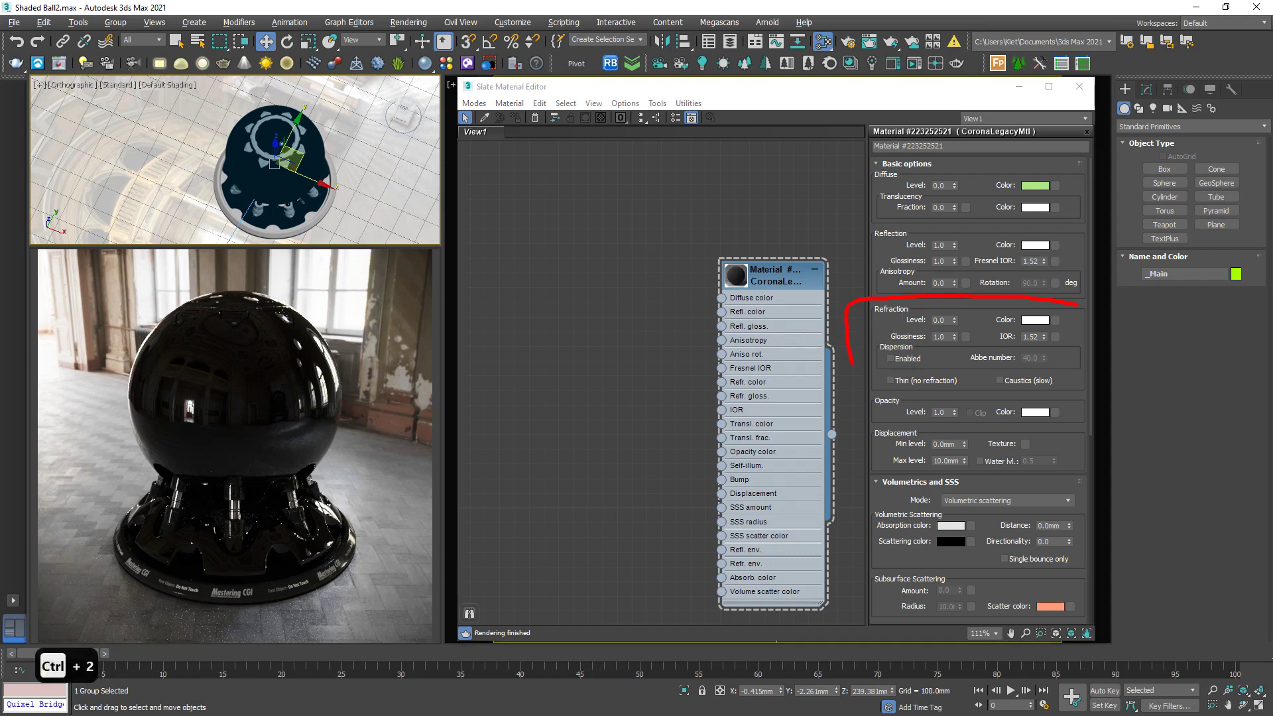
pyautogui.moveTo(853, 364)
pyautogui.mouseDown()
pyautogui.moveTo(857, 393)
pyautogui.moveTo(891, 401)
pyautogui.mouseUp()
pyautogui.press('Escape')
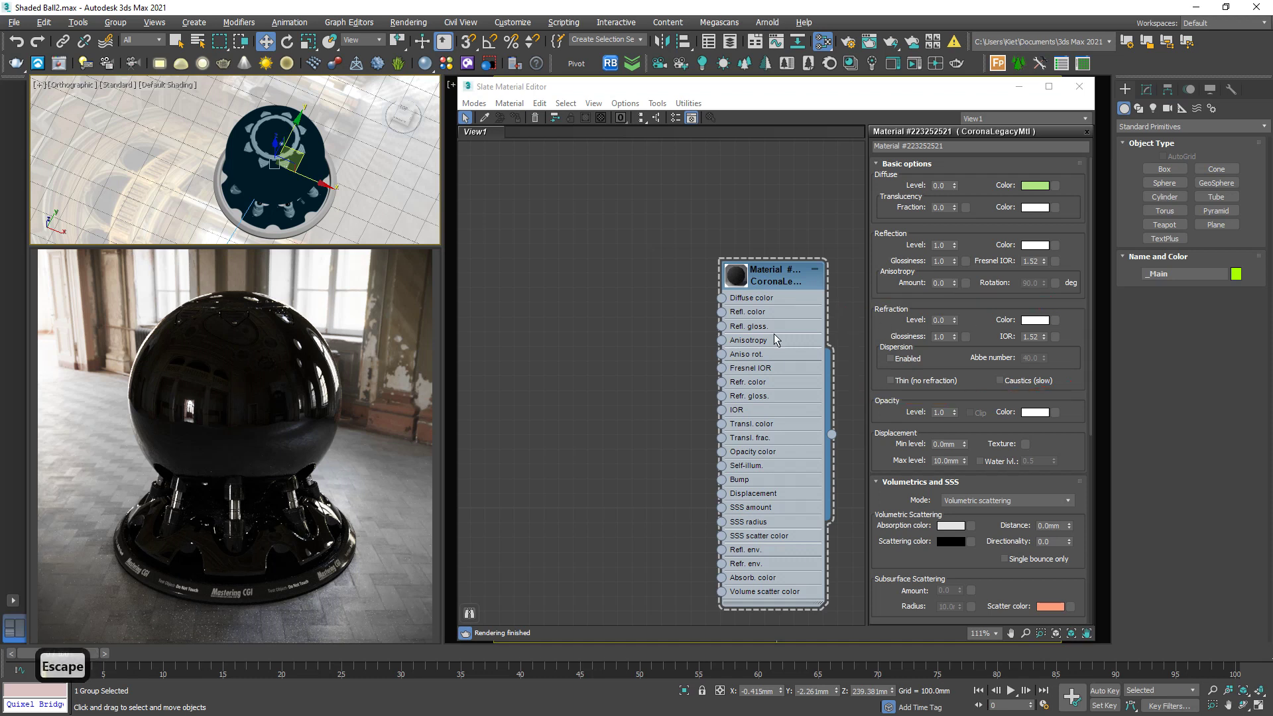
# Step: Step refraction level through 0.2, 0.4, 0.6 and 0.8 up to 1.0
pyautogui.doubleClick(943, 319)
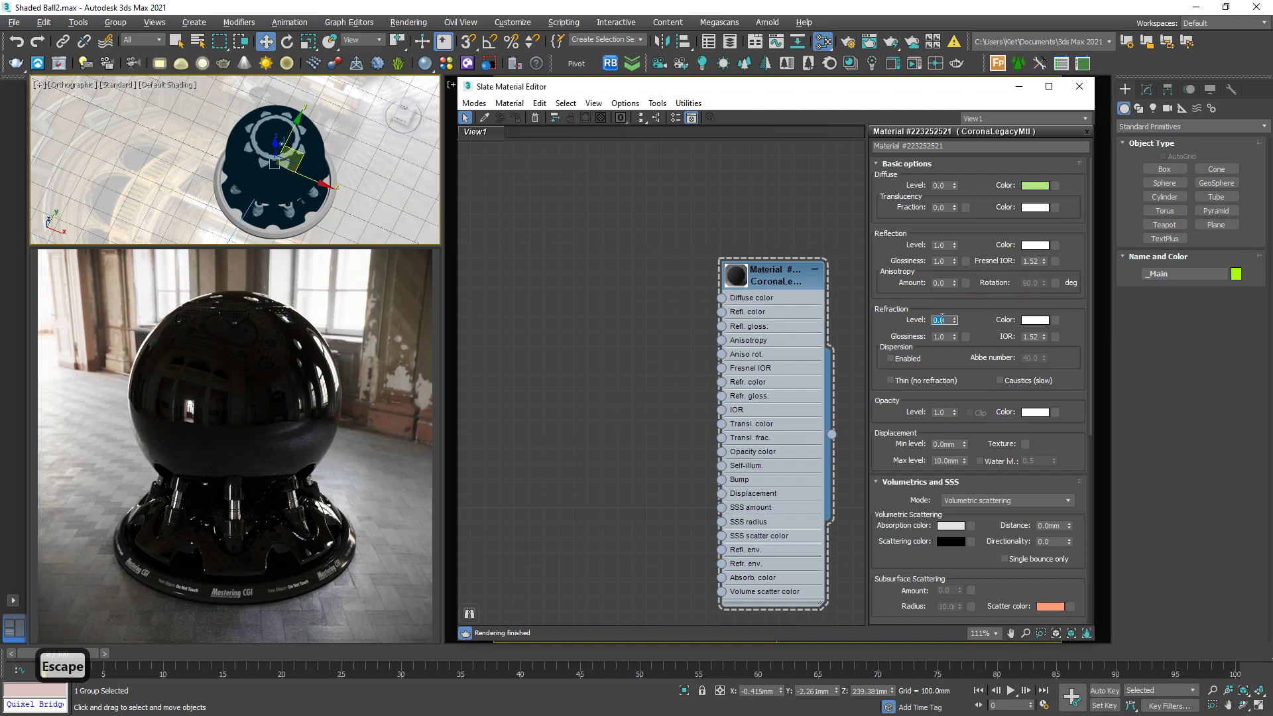
pyautogui.write('.2')
pyautogui.press('Return')
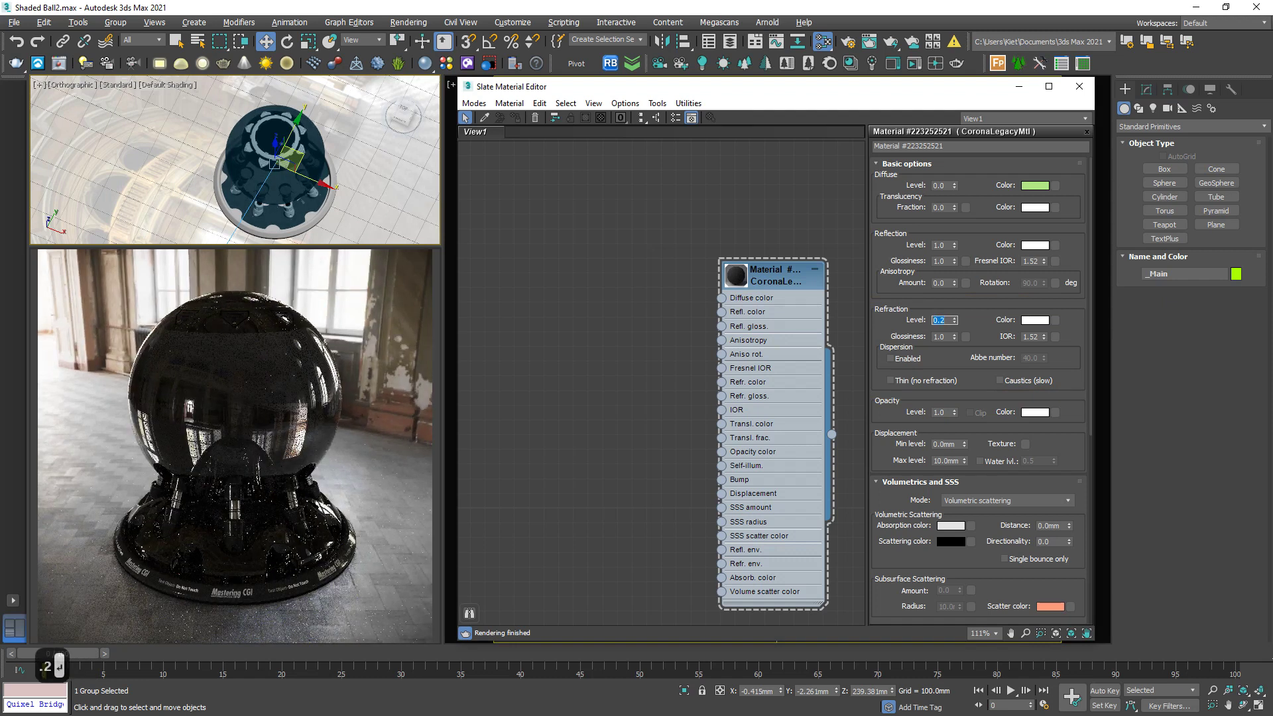
pyautogui.write('.4')
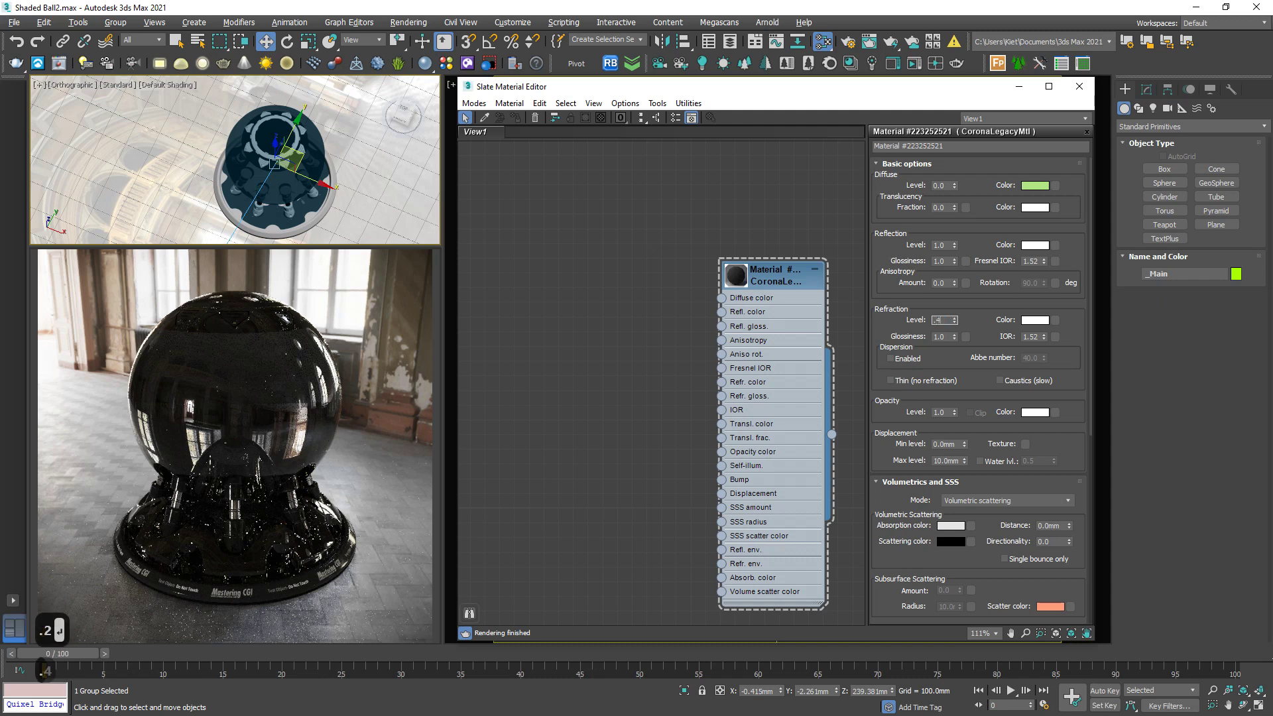
pyautogui.press('Return')
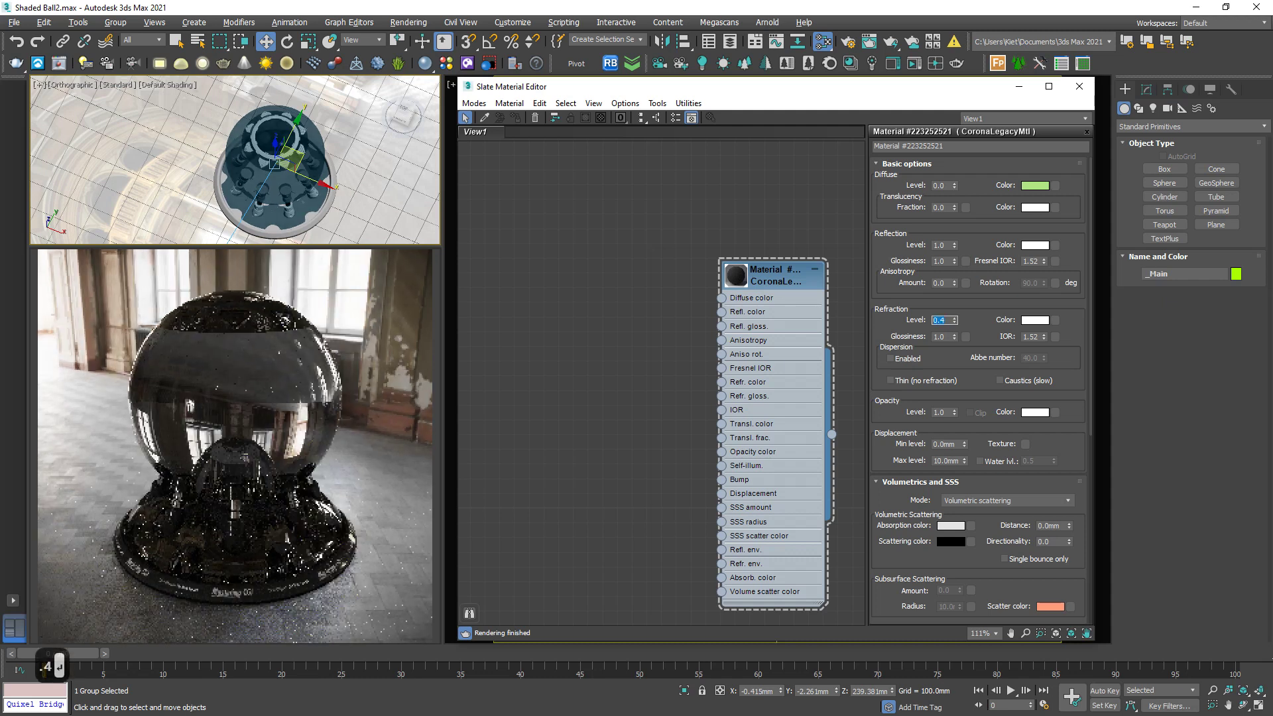
pyautogui.write('.6')
pyautogui.press('Return')
pyautogui.write('.8')
pyautogui.press('Return')
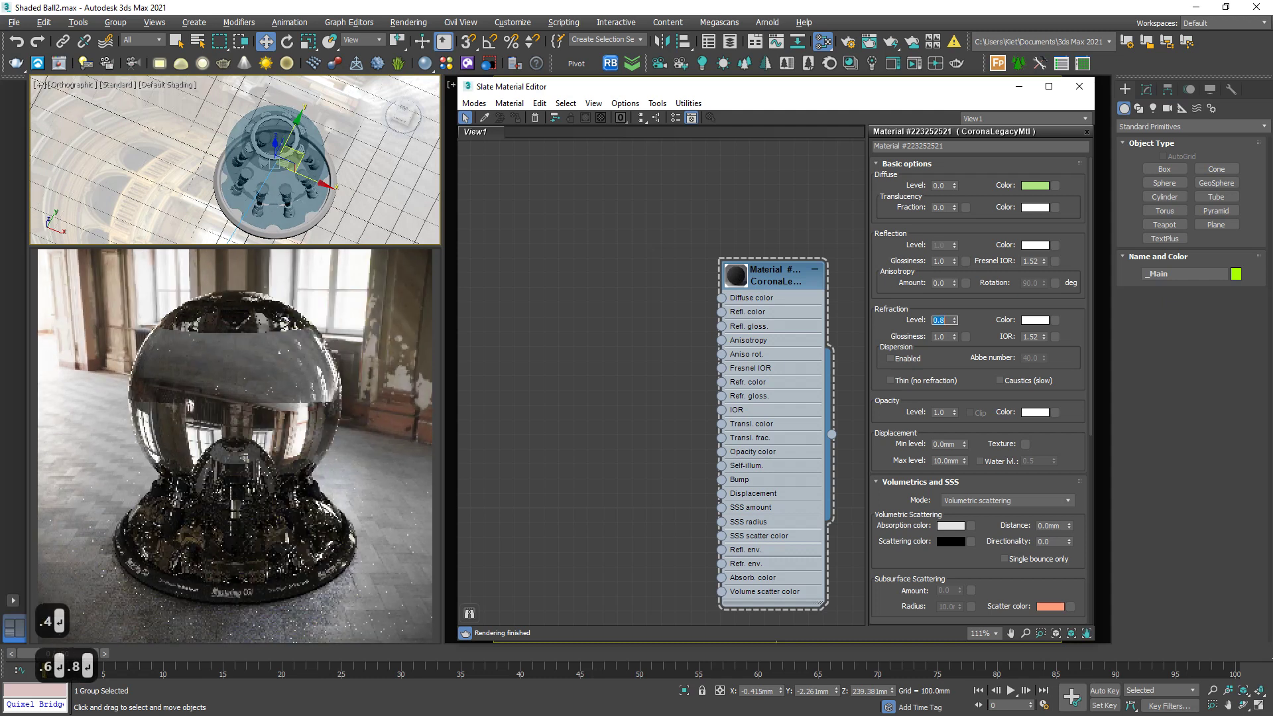
pyautogui.write('1')
pyautogui.press('Return')
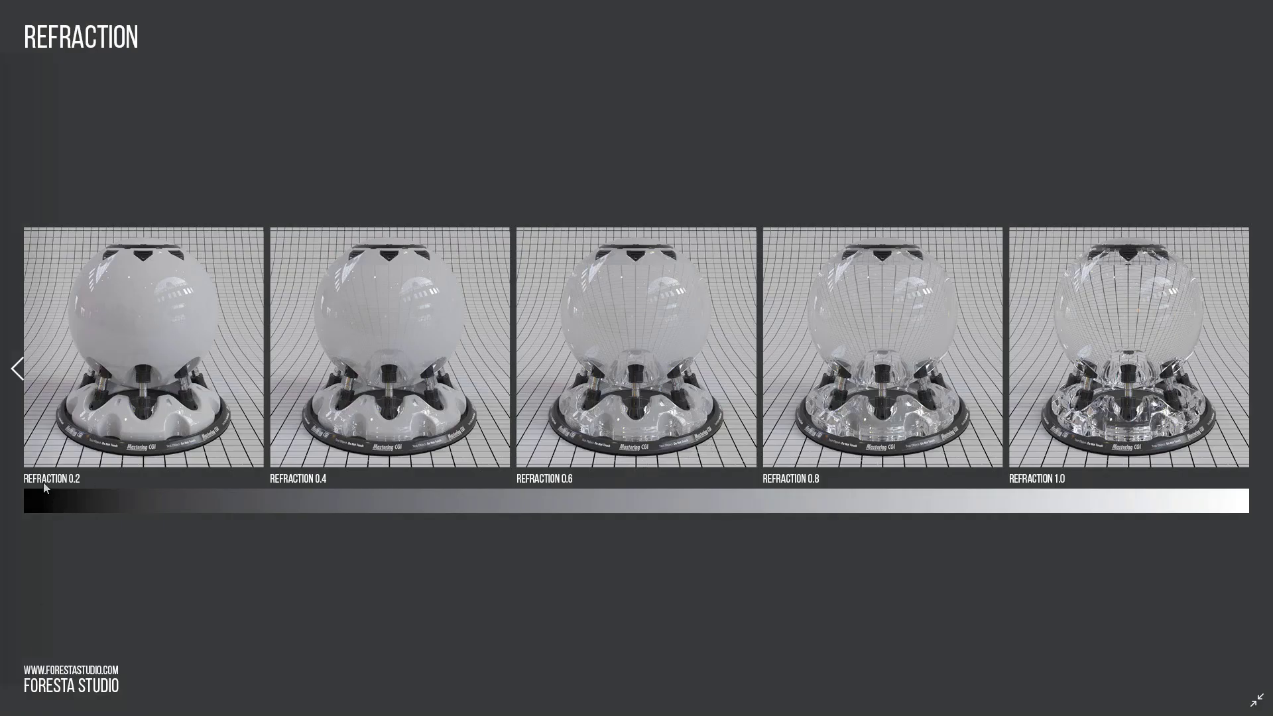
# Step: Annotate the Refraction slide's gradient bar and its 0.2 and 1.0 renders, then return to 3ds Max
pyautogui.hotkey('alt', 'Tab')
pyautogui.hotkey('ctrl', '2')
pyautogui.moveTo(35, 524)
pyautogui.mouseDown()
pyautogui.moveTo(889, 533)
pyautogui.moveTo(1241, 499)
pyautogui.moveTo(1187, 542)
pyautogui.mouseUp()
pyautogui.press('Escape')
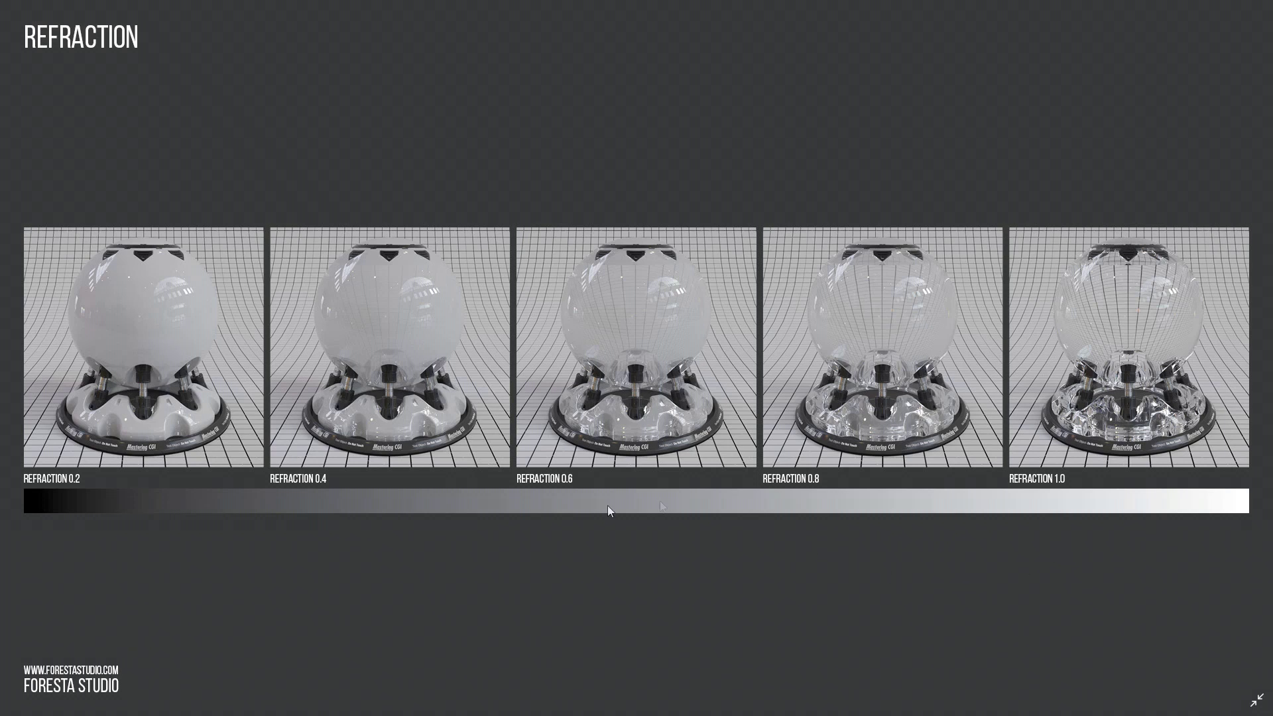
pyautogui.hotkey('ctrl', '2')
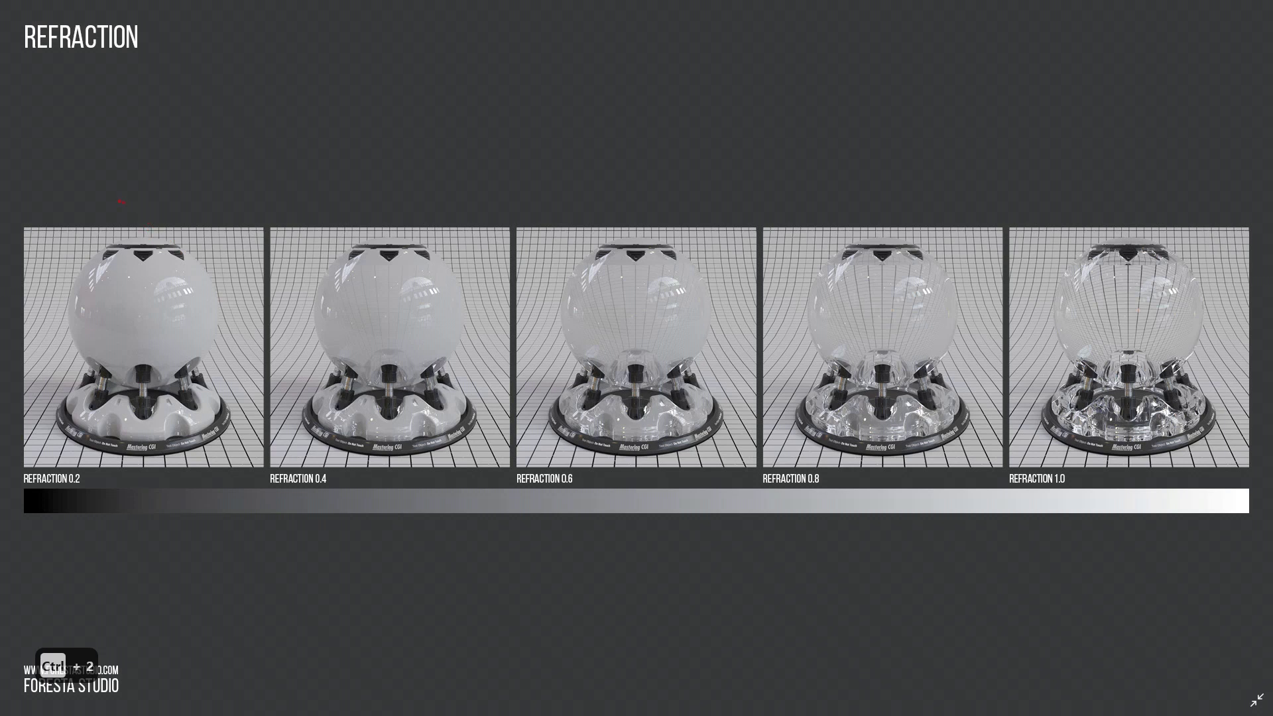
pyautogui.moveTo(91, 182)
pyautogui.mouseDown()
pyautogui.moveTo(119, 242)
pyautogui.moveTo(155, 235)
pyautogui.moveTo(185, 166)
pyautogui.mouseUp()
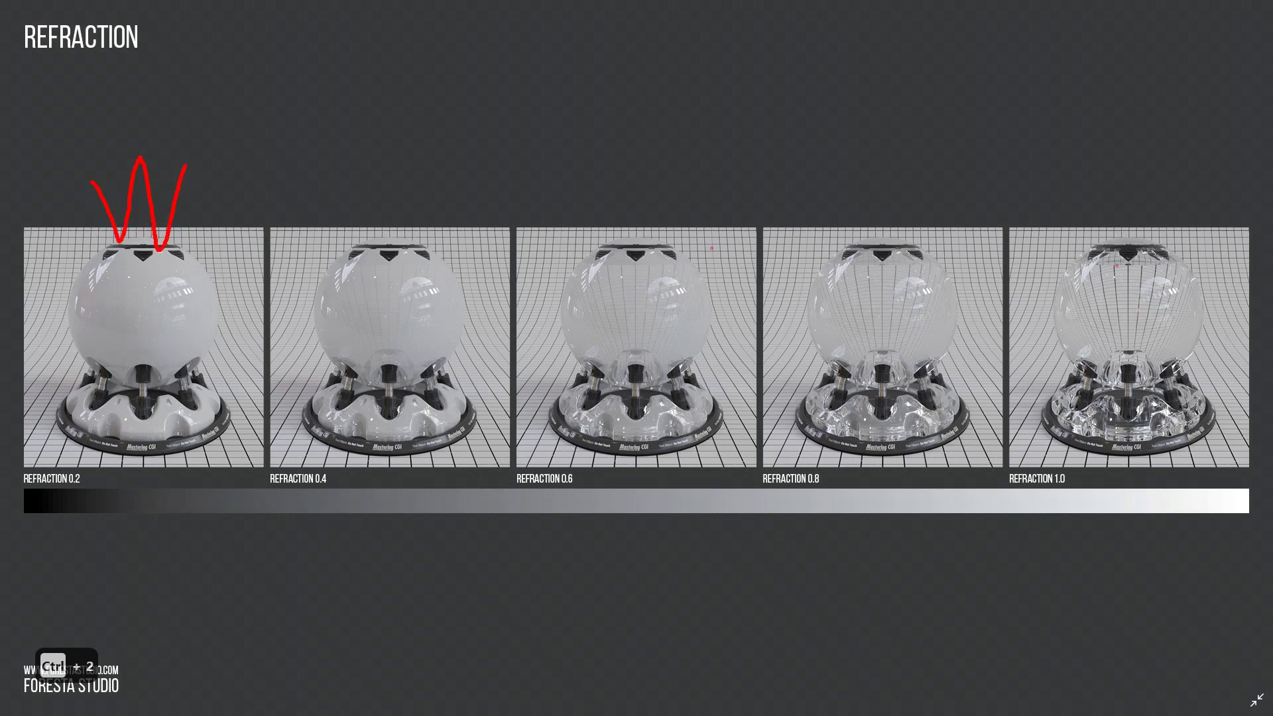
pyautogui.moveTo(1147, 173); pyautogui.dragTo(1084, 267)
pyautogui.press('Escape')
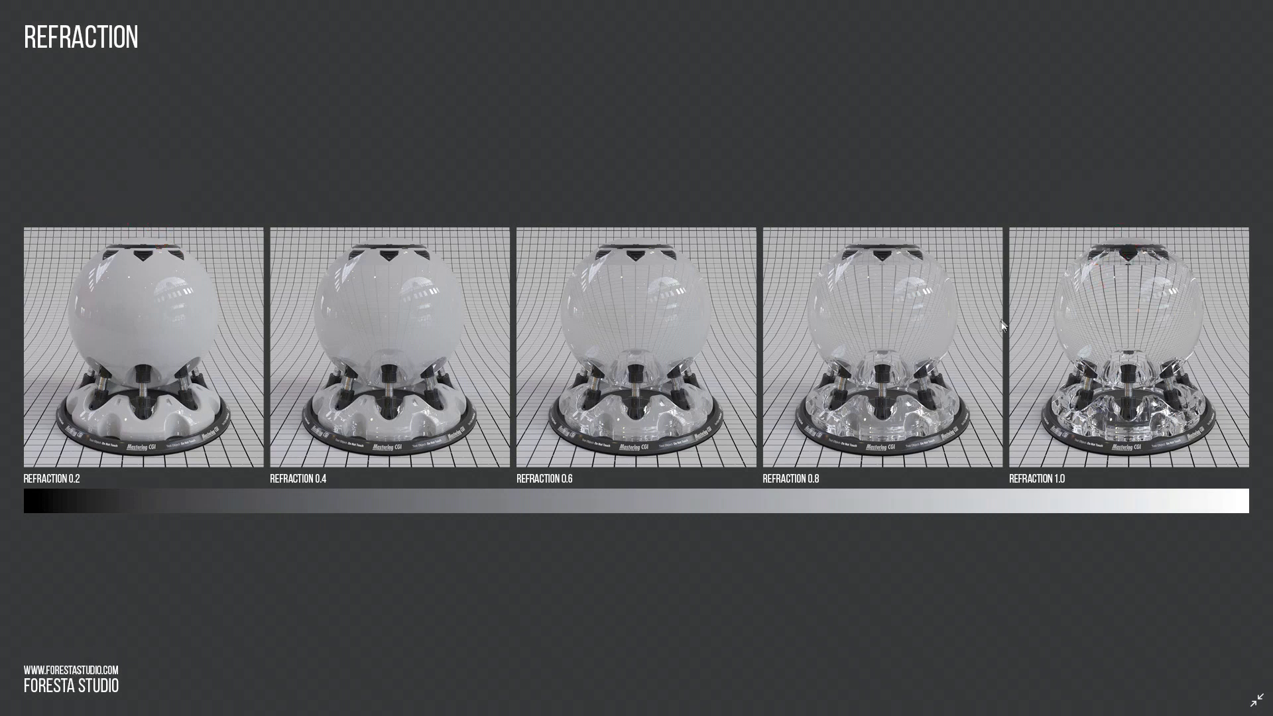
pyautogui.hotkey('alt', 'Tab')
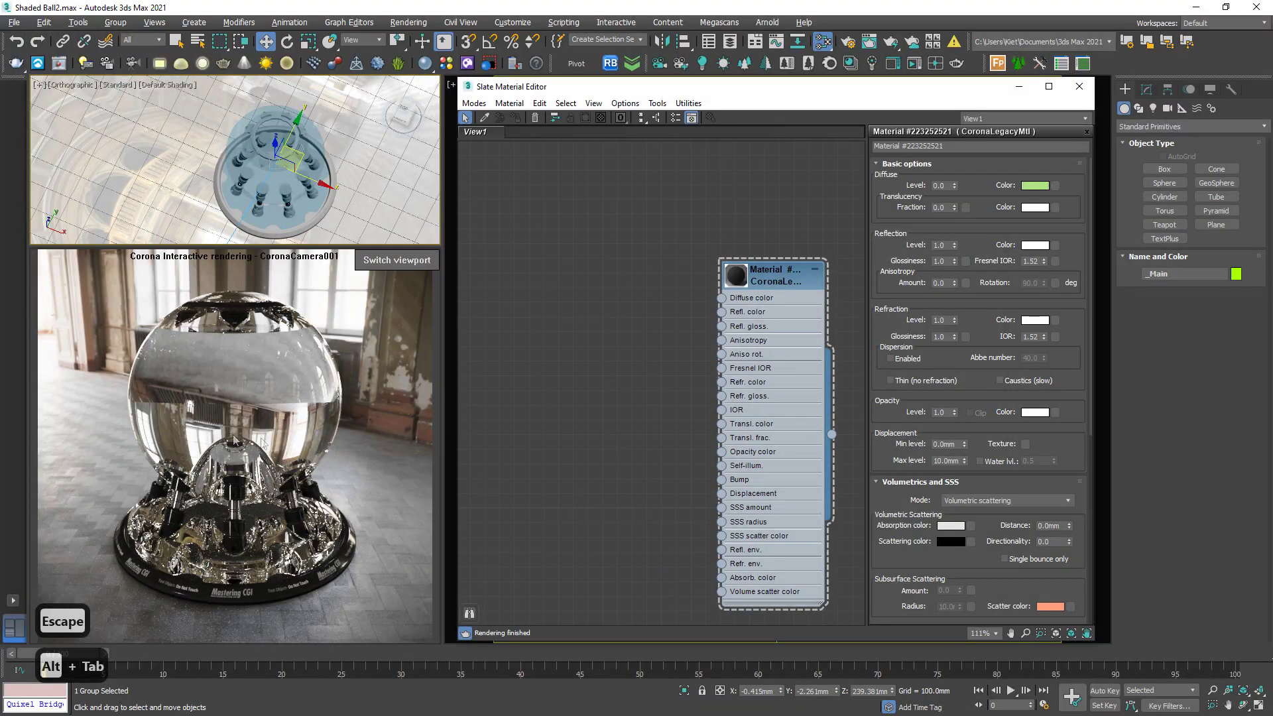
# Step: Highlight refraction glossiness 1.0, then lower it to 0.8 and 0.6
pyautogui.scroll(-1, 874, 335)
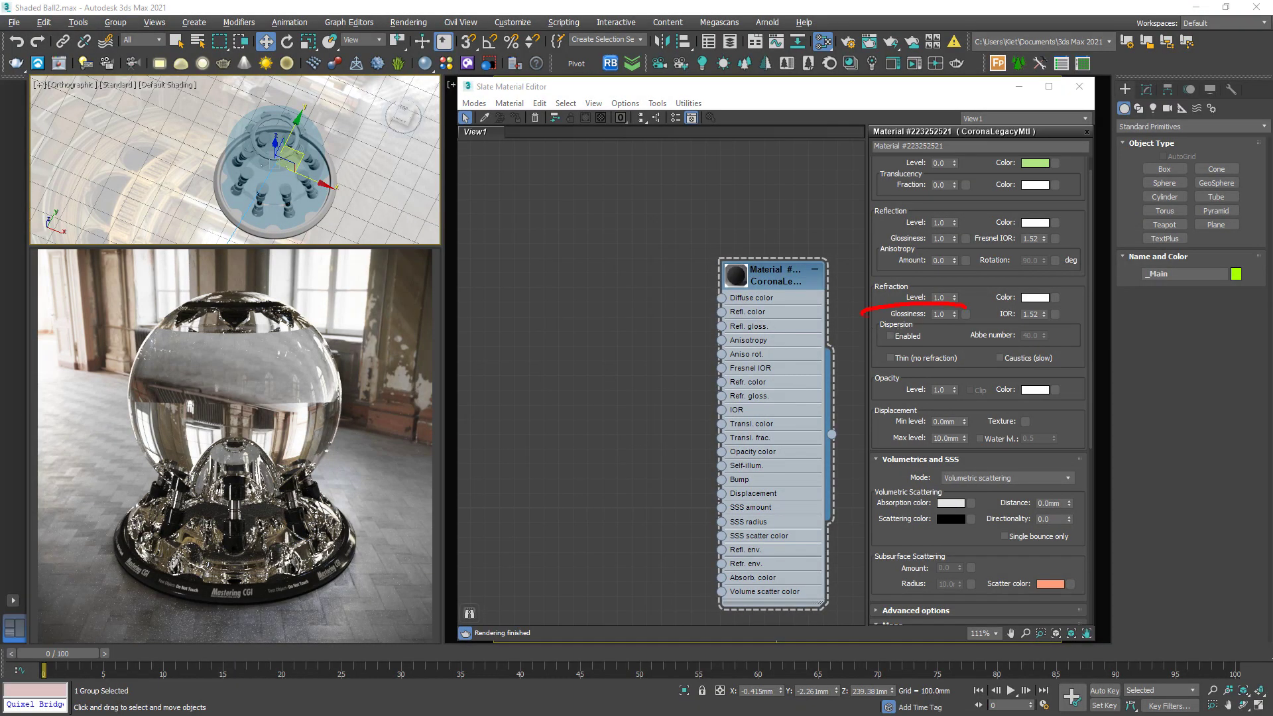
pyautogui.moveTo(965, 305); pyautogui.dragTo(874, 321)
pyautogui.press('Escape')
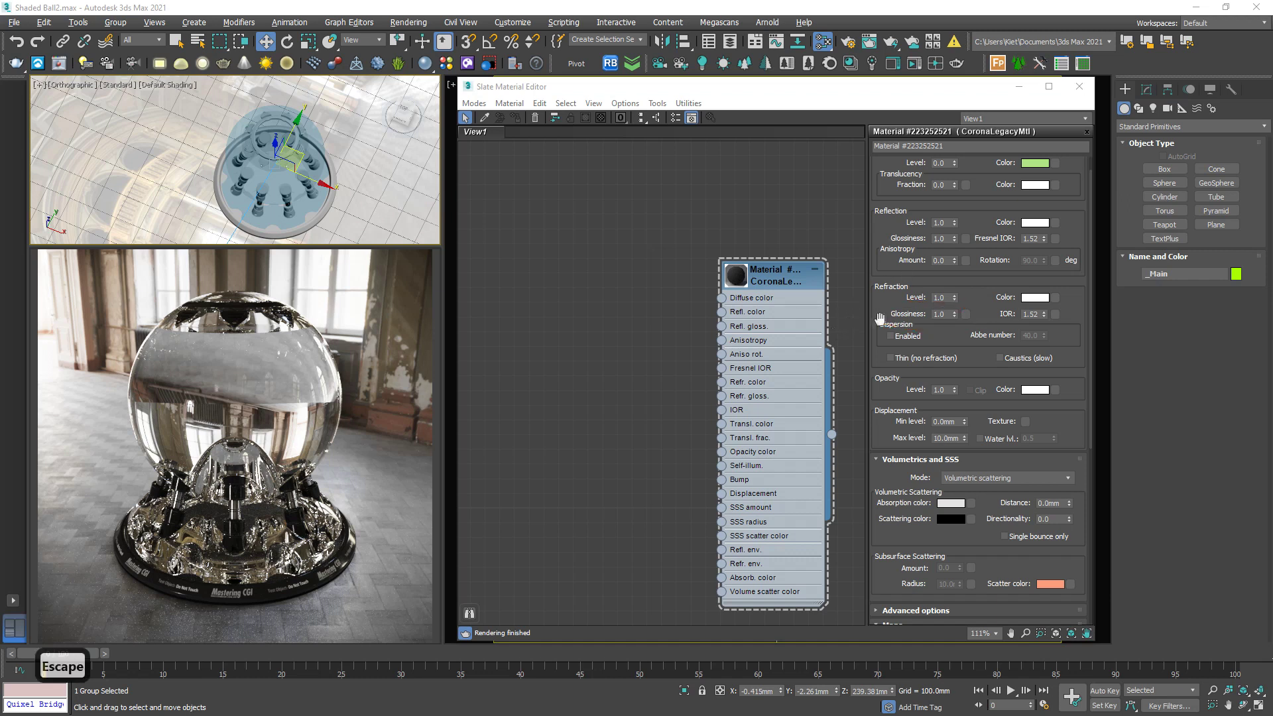
pyautogui.click(938, 314)
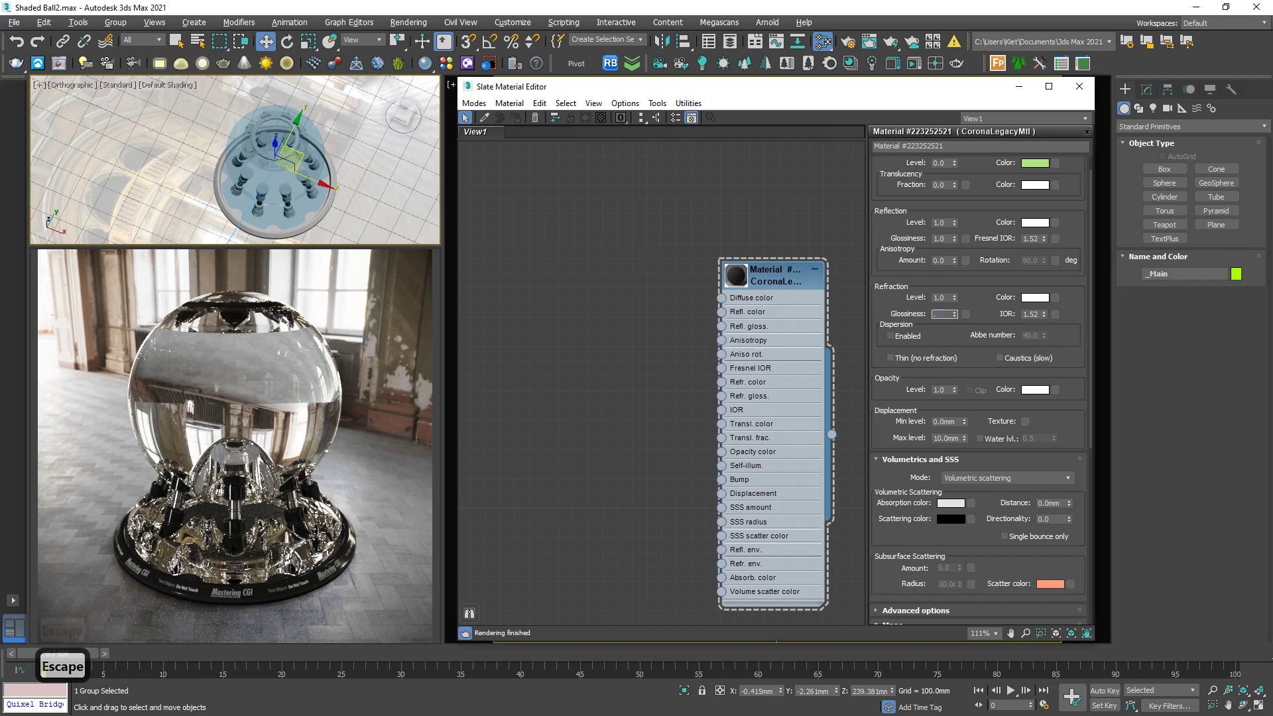
pyautogui.write('.8')
pyautogui.press('Return')
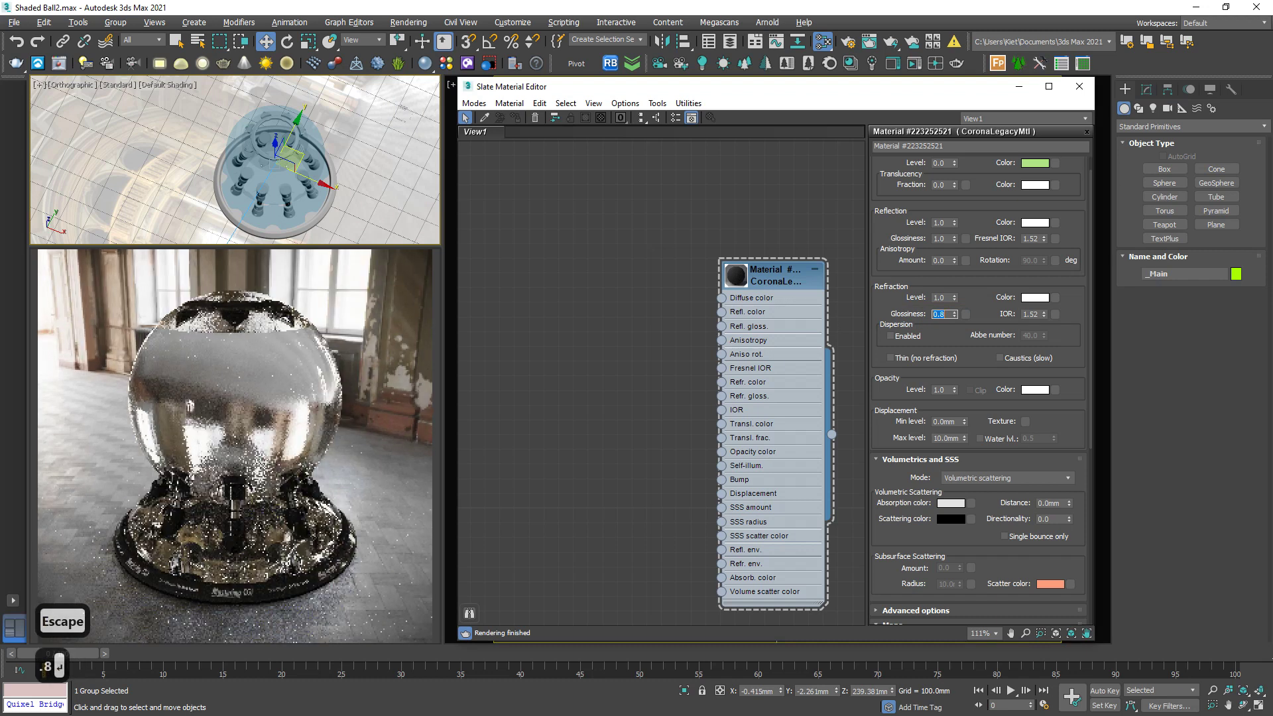
pyautogui.write('.6')
pyautogui.press('Return')
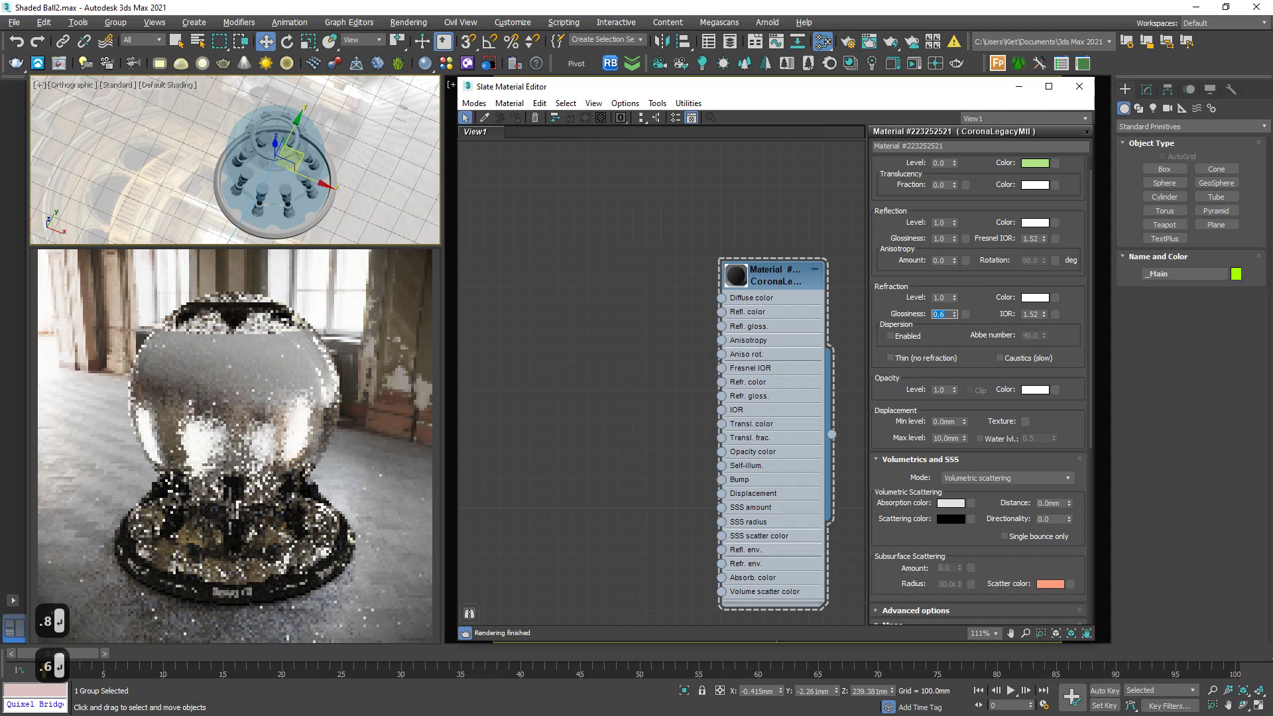
# Step: Lower refraction glossiness to 0.4, then 0.2, and stop the interactive render
pyautogui.write('.4')
pyautogui.press('Return')
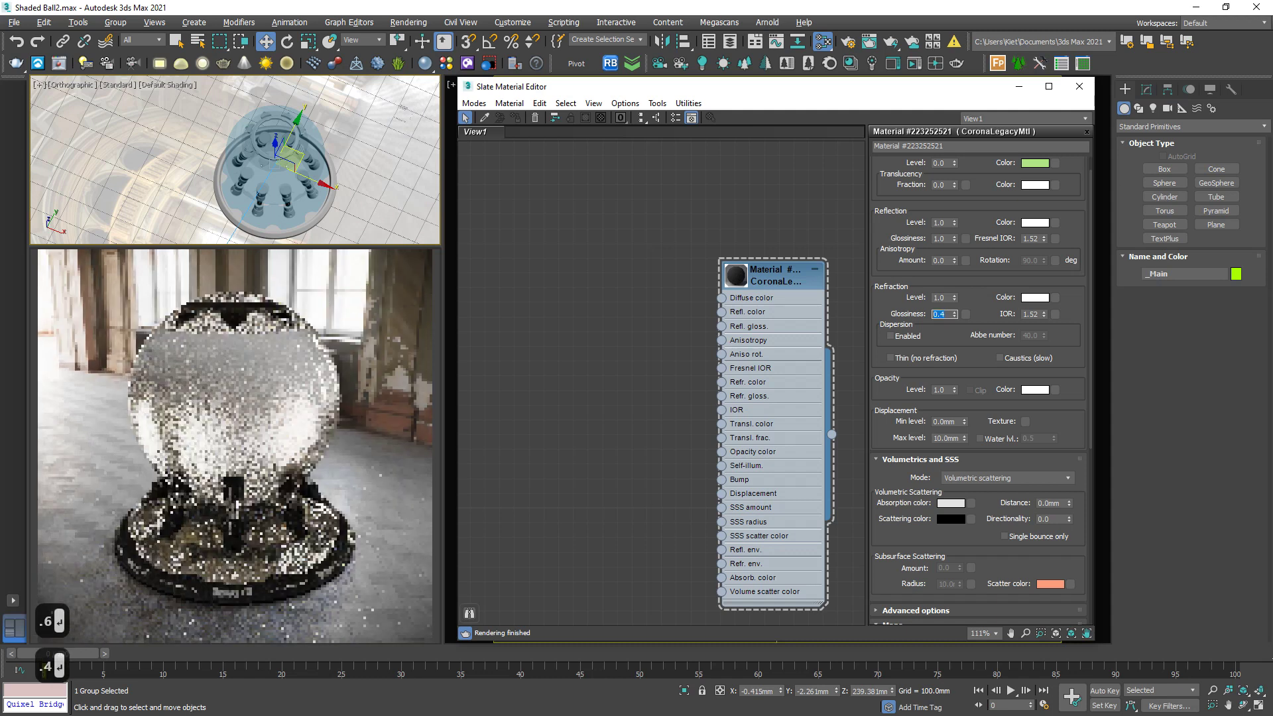
pyautogui.write('.2')
pyautogui.press('Return')
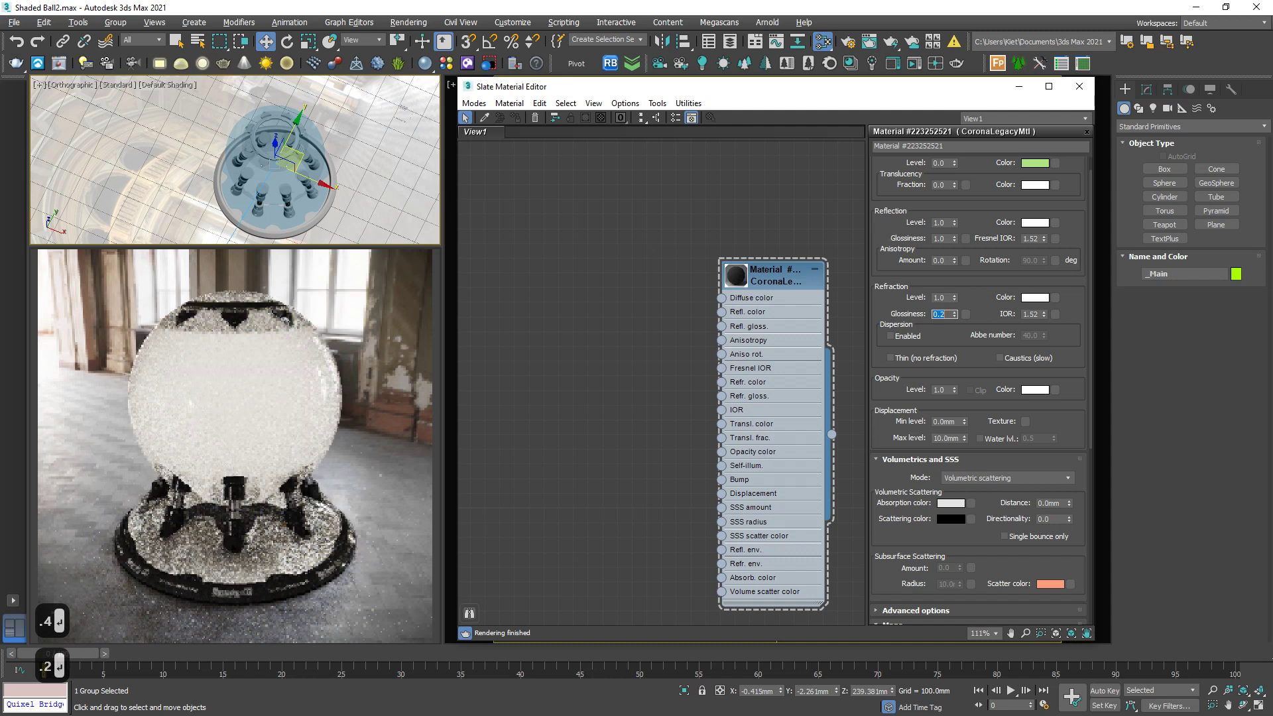
pyautogui.rightClick(383, 350)
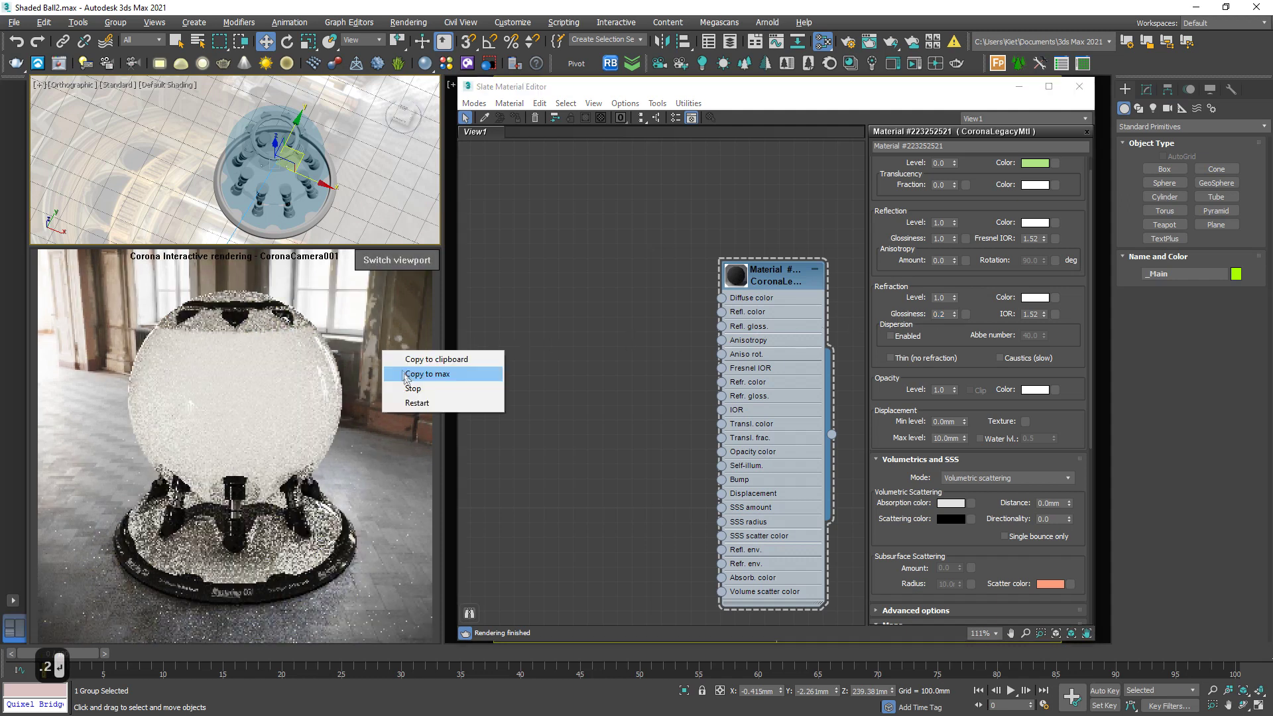
pyautogui.click(412, 392)
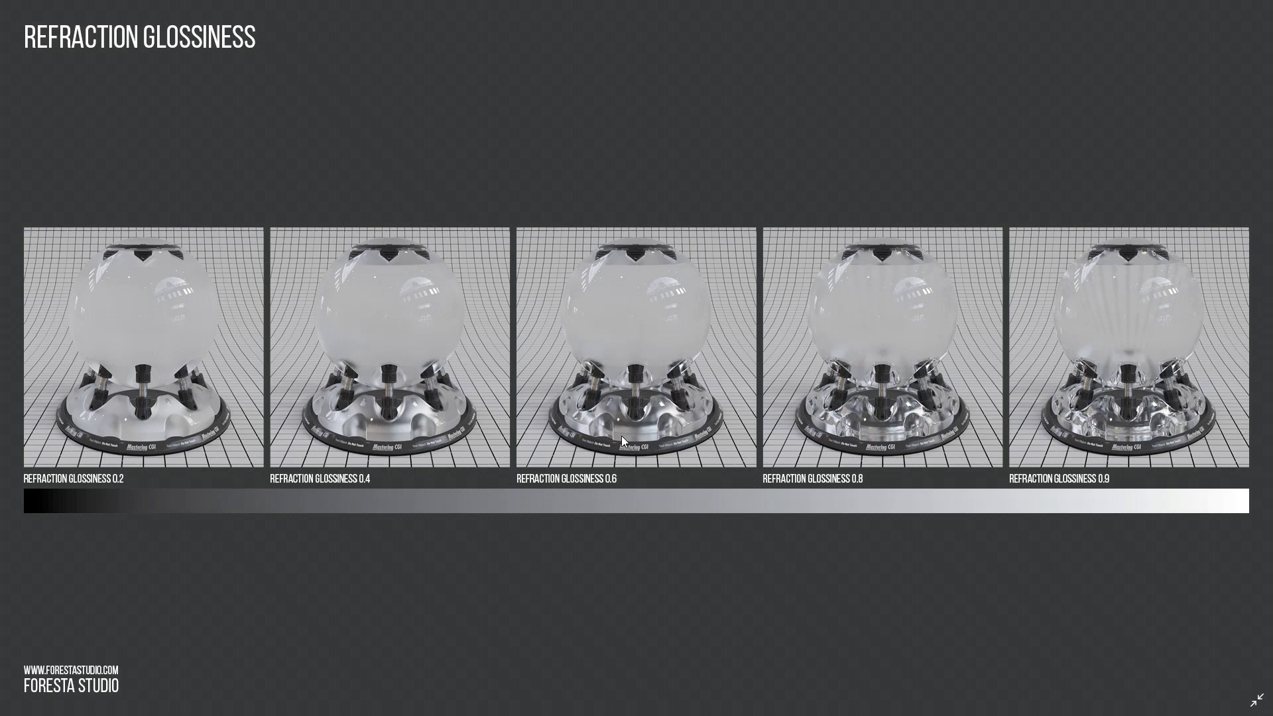
# Step: Annotate the Refraction Glossiness slide's gradient bar and its first and last renders
pyautogui.hotkey('ctrl', '2')
pyautogui.moveTo(41, 530)
pyautogui.mouseDown()
pyautogui.moveTo(1154, 534)
pyautogui.moveTo(1127, 504)
pyautogui.moveTo(1159, 554)
pyautogui.mouseUp()
pyautogui.moveTo(1185, 461); pyautogui.dragTo(1192, 518)
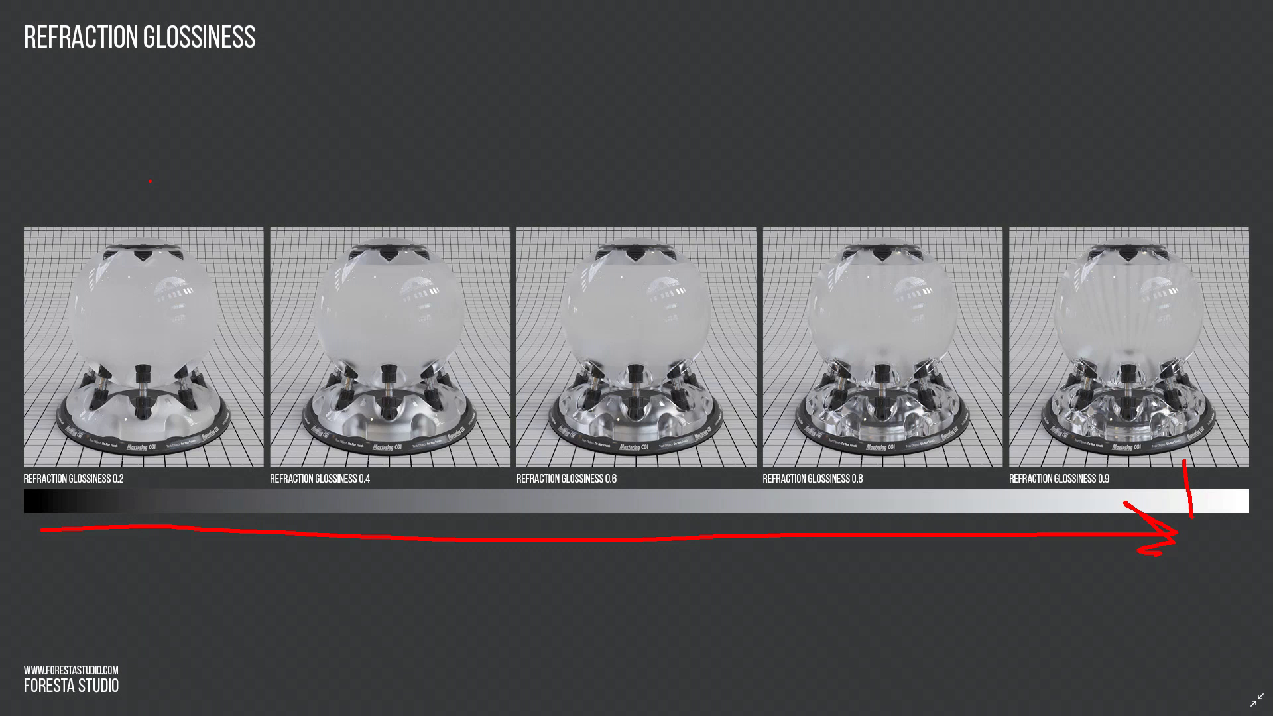
pyautogui.moveTo(111, 159)
pyautogui.mouseDown()
pyautogui.moveTo(52, 187)
pyautogui.moveTo(103, 178)
pyautogui.mouseUp()
pyautogui.moveTo(1098, 176)
pyautogui.mouseDown()
pyautogui.moveTo(1105, 228)
pyautogui.moveTo(1101, 160)
pyautogui.moveTo(1140, 151)
pyautogui.mouseUp()
pyautogui.press('Escape')
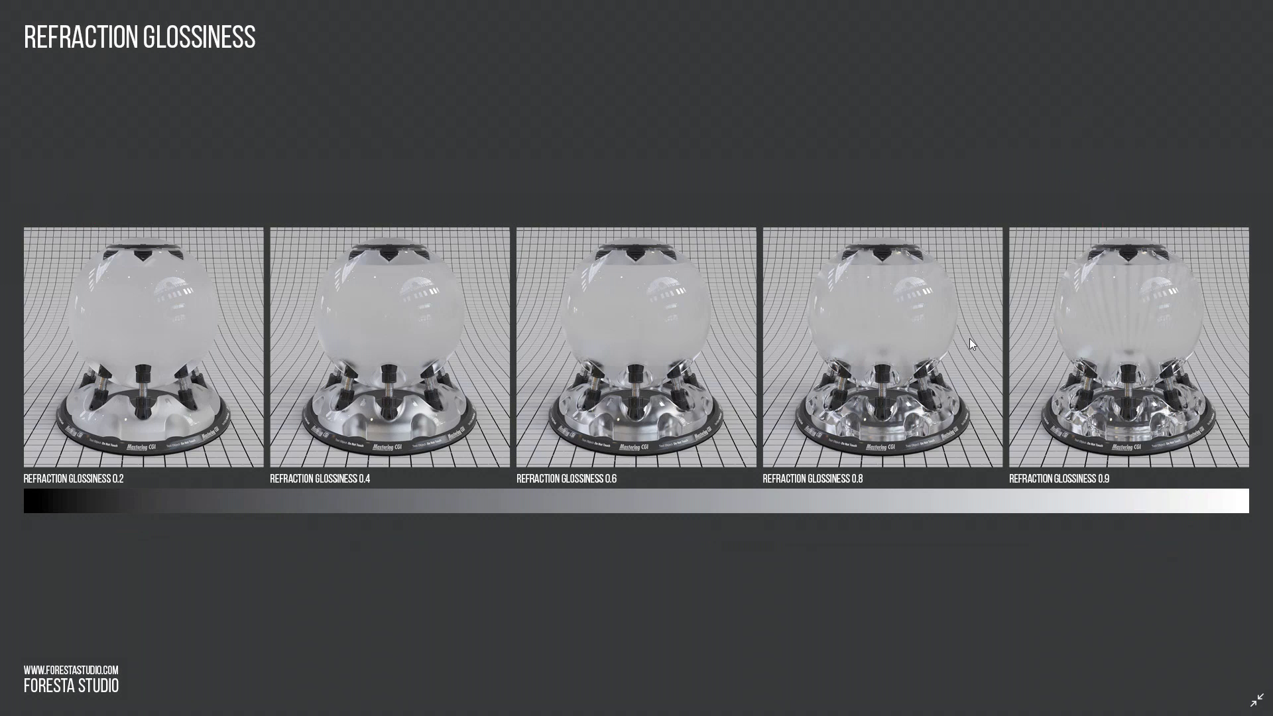
# Step: Go back to the Refraction slide and mark its first and last renders
pyautogui.press('Left')
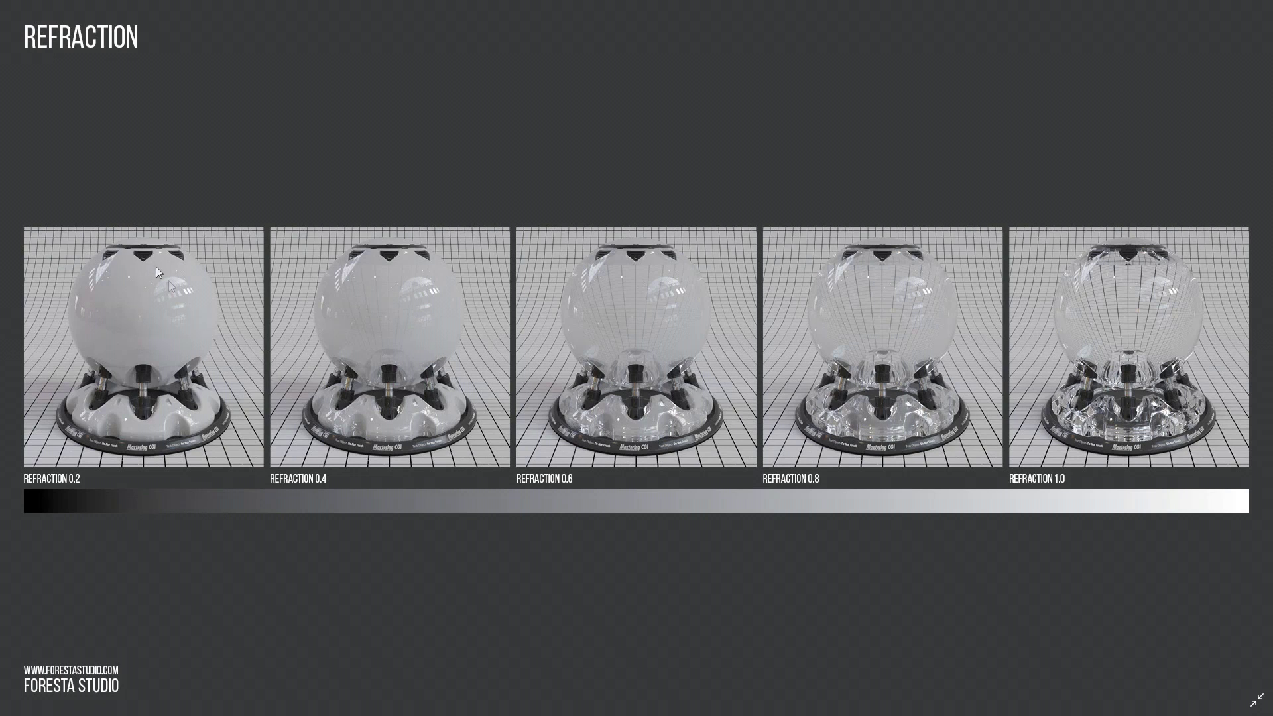
pyautogui.hotkey('ctrl', '2')
pyautogui.moveTo(115, 193)
pyautogui.mouseDown()
pyautogui.moveTo(135, 252)
pyautogui.moveTo(164, 244)
pyautogui.moveTo(169, 187)
pyautogui.mouseUp()
pyautogui.moveTo(1172, 178)
pyautogui.mouseDown()
pyautogui.moveTo(1097, 225)
pyautogui.moveTo(1180, 240)
pyautogui.mouseUp()
pyautogui.press('Escape')
# Step: Return to the Refraction Glossiness slide and mark its first and last renders again
pyautogui.press('Right')
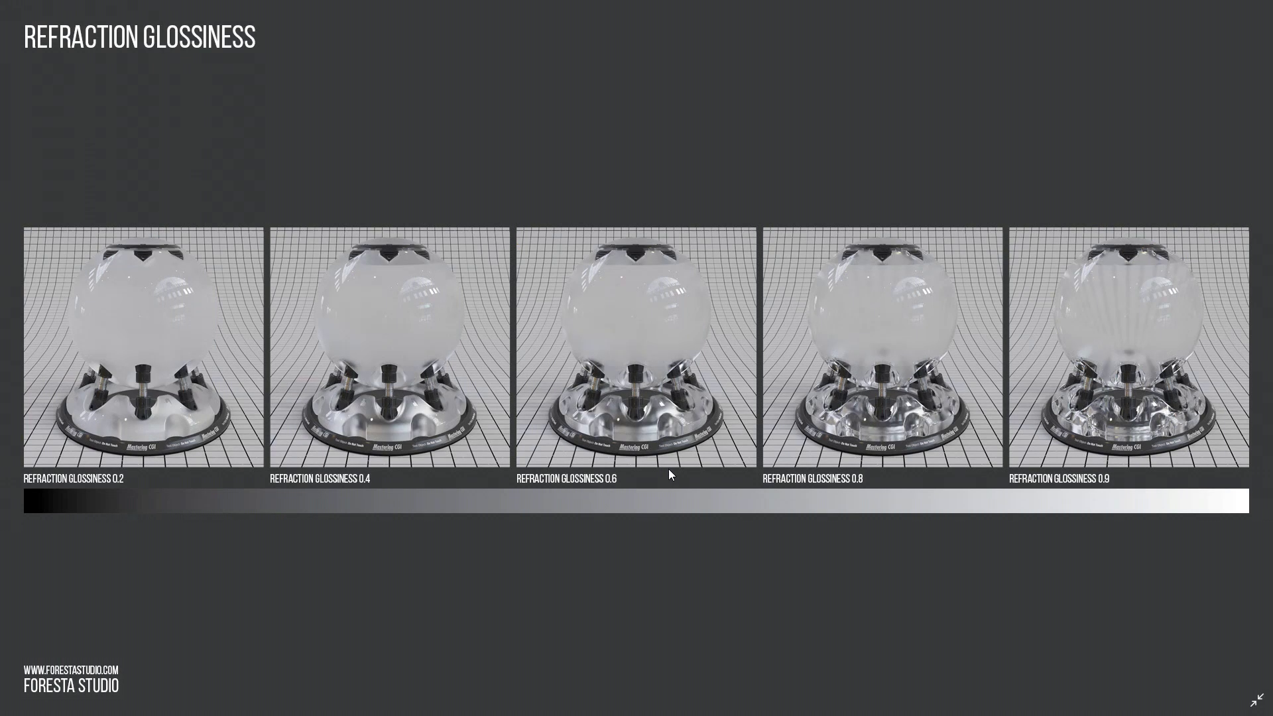
pyautogui.hotkey('ctrl', '2')
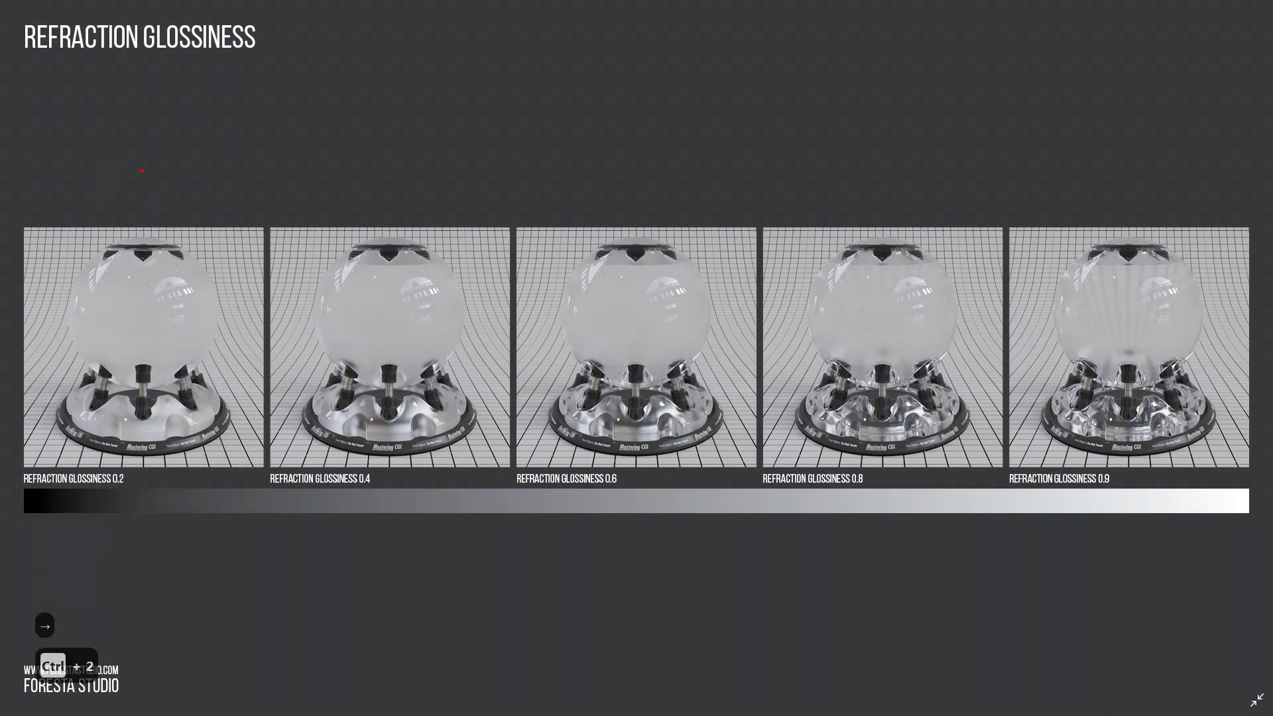
pyautogui.moveTo(140, 170); pyautogui.dragTo(174, 162)
pyautogui.moveTo(1130, 174); pyautogui.dragTo(1129, 254)
pyautogui.moveTo(1023, 169); pyautogui.dragTo(1209, 166)
pyautogui.press('Escape')
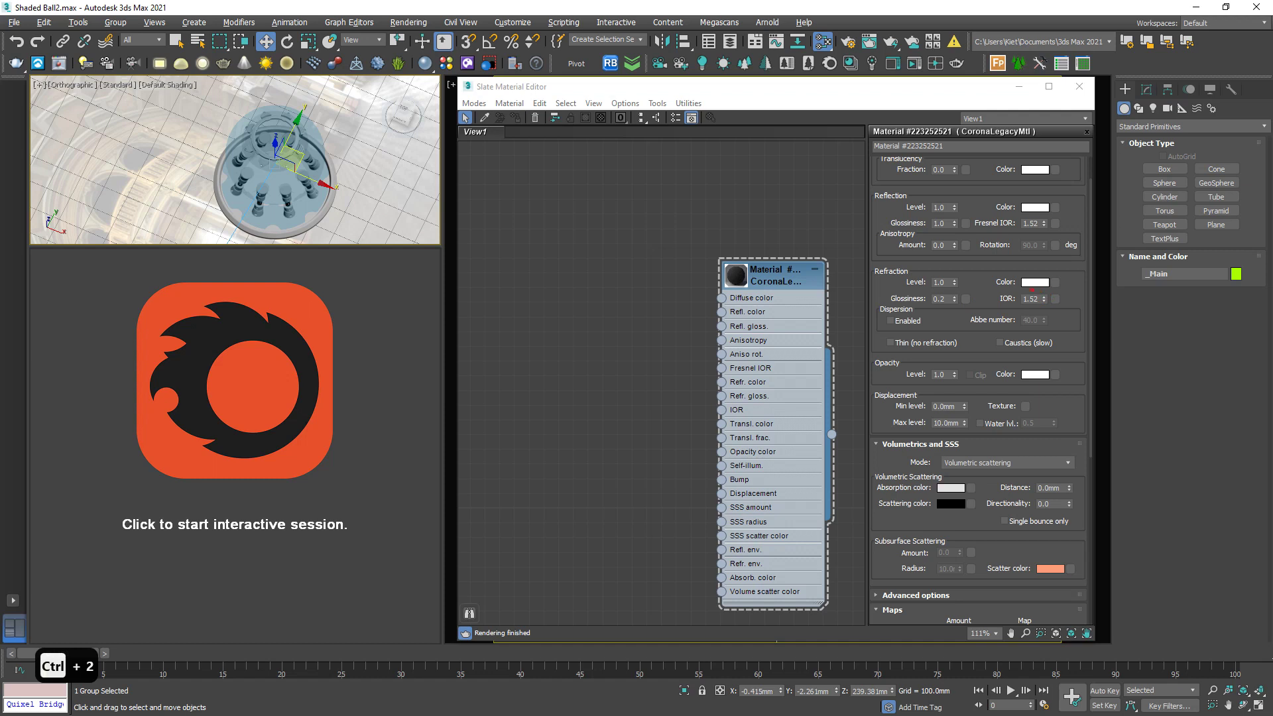
pyautogui.moveTo(987, 213); pyautogui.dragTo(1048, 211)
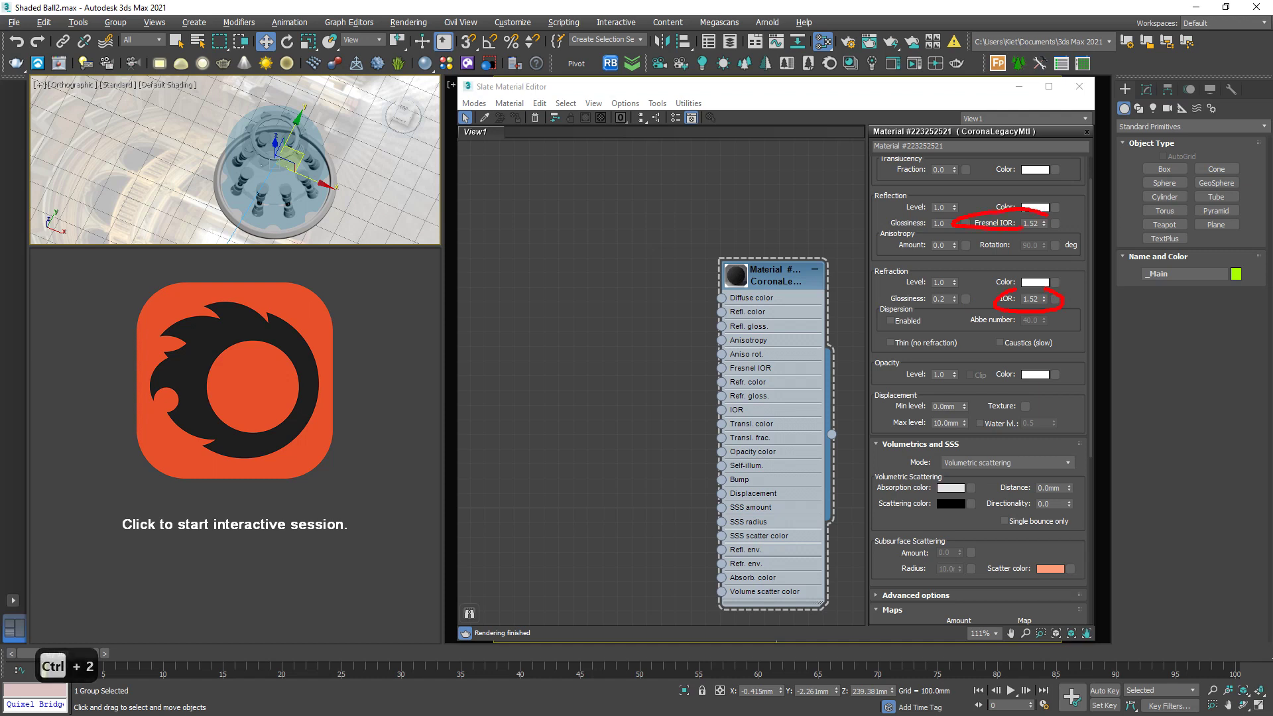
pyautogui.press('Escape')
pyautogui.hotkey('ctrl', '2')
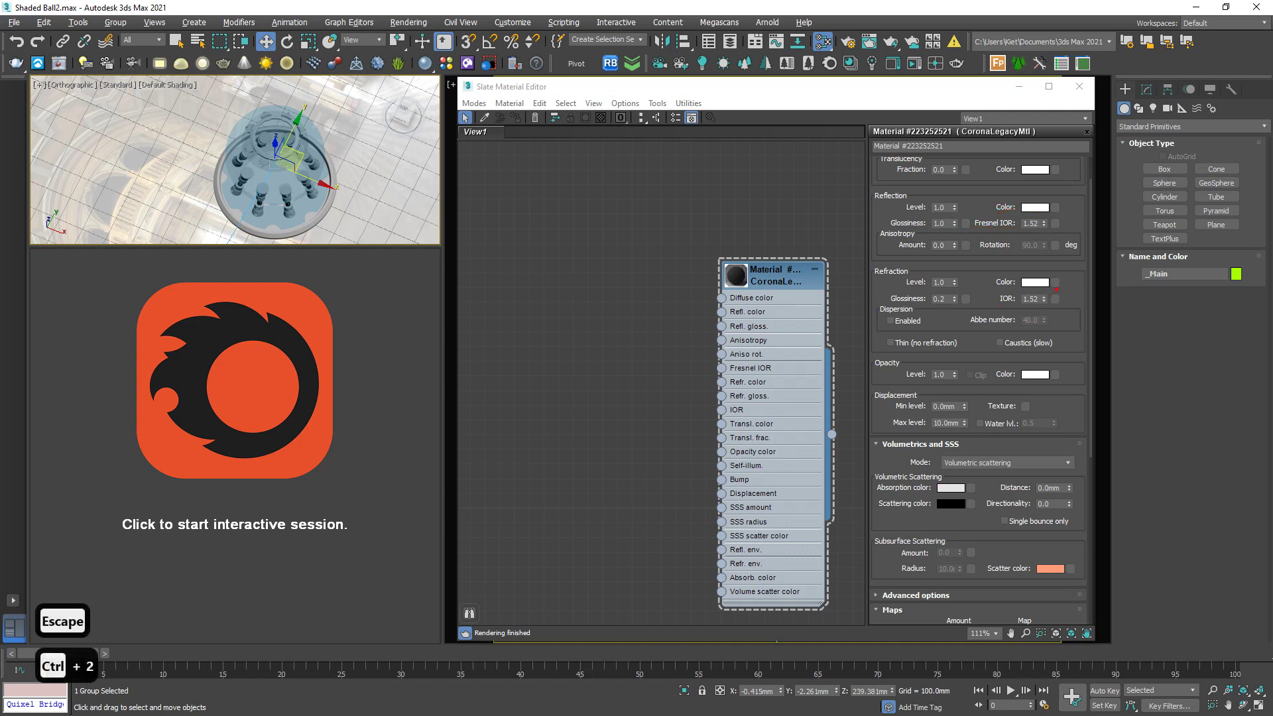
pyautogui.moveTo(1056, 289); pyautogui.dragTo(998, 309)
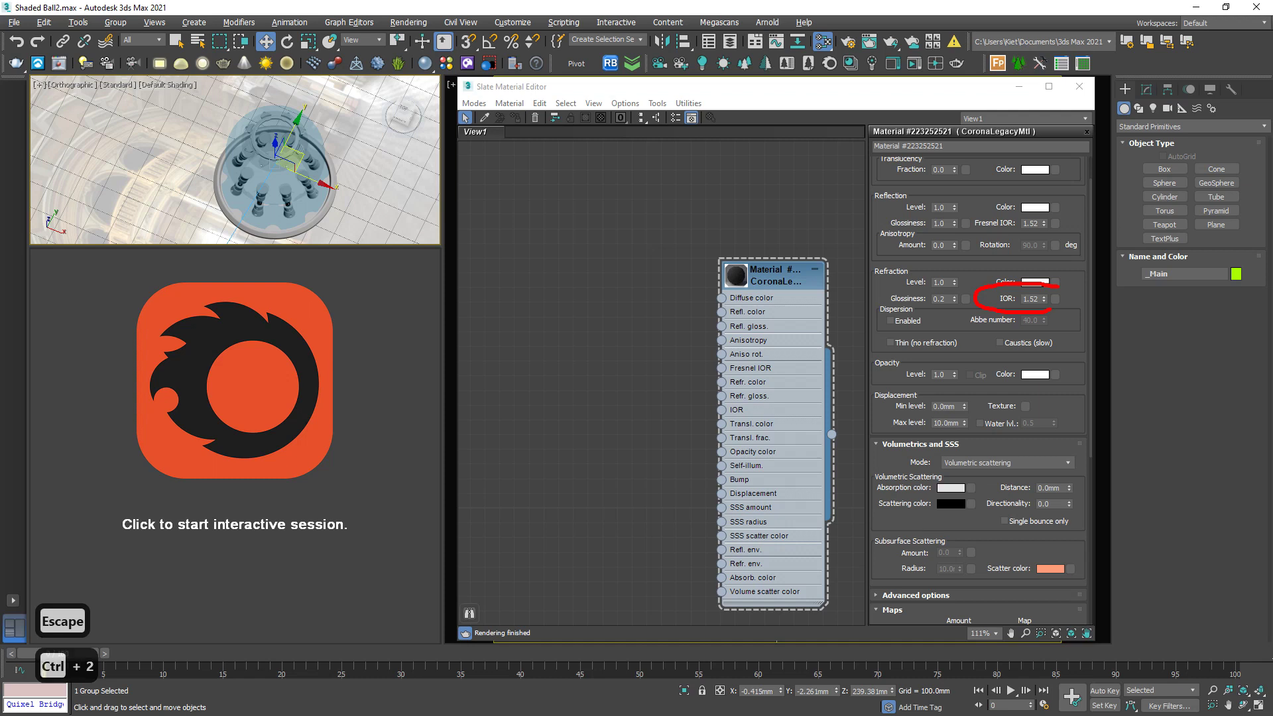
pyautogui.press('Escape')
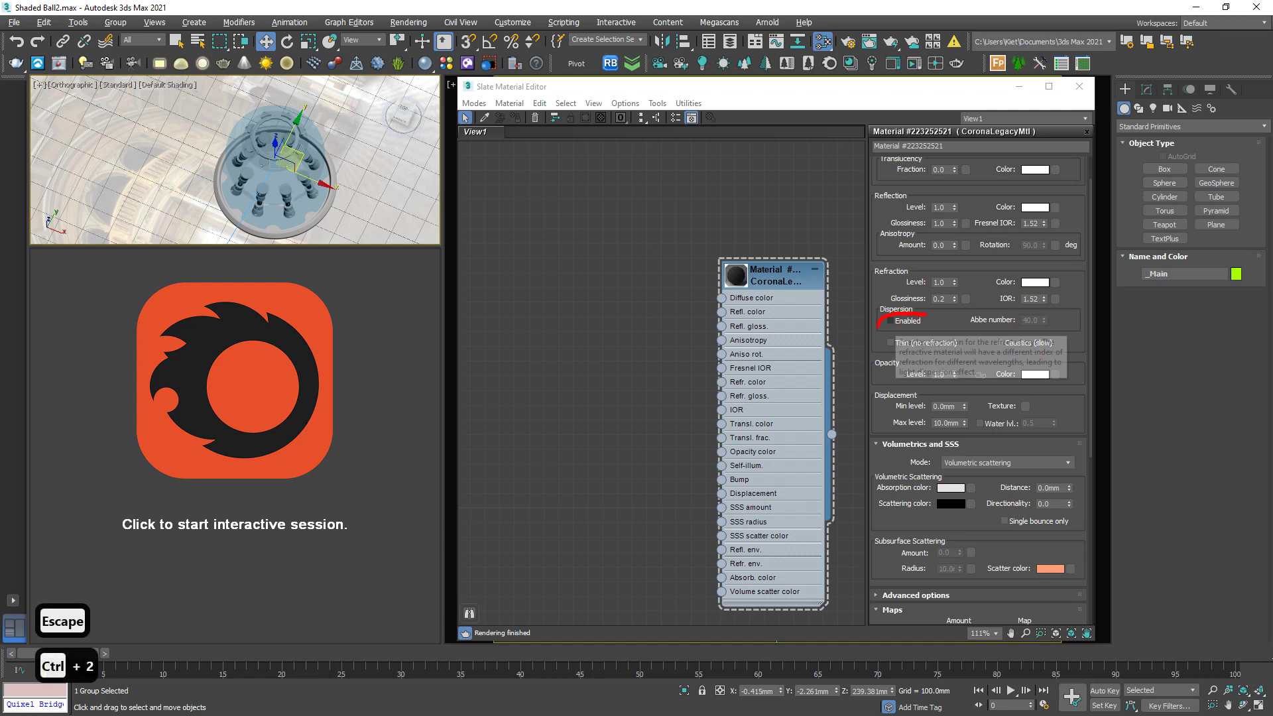
pyautogui.press('Escape')
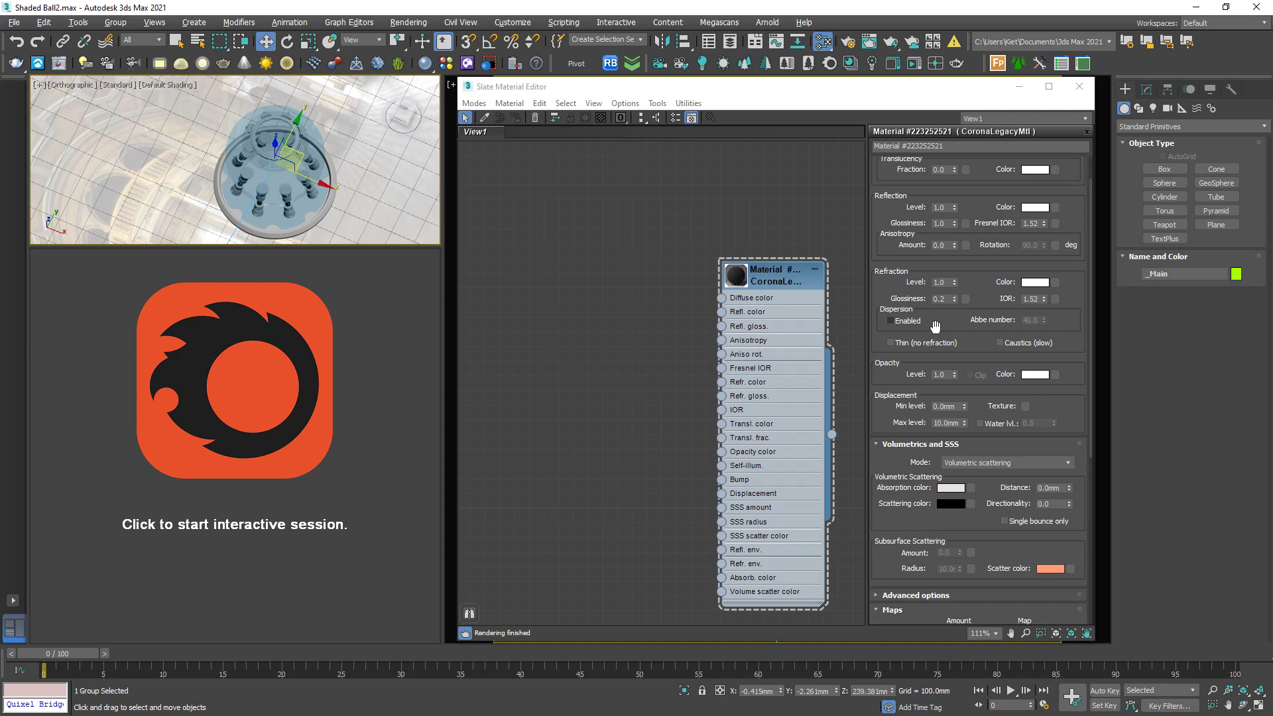
# Step: Check Thin (no refraction) and underline the refraction glossiness row
pyautogui.hotkey('ctrl', '2')
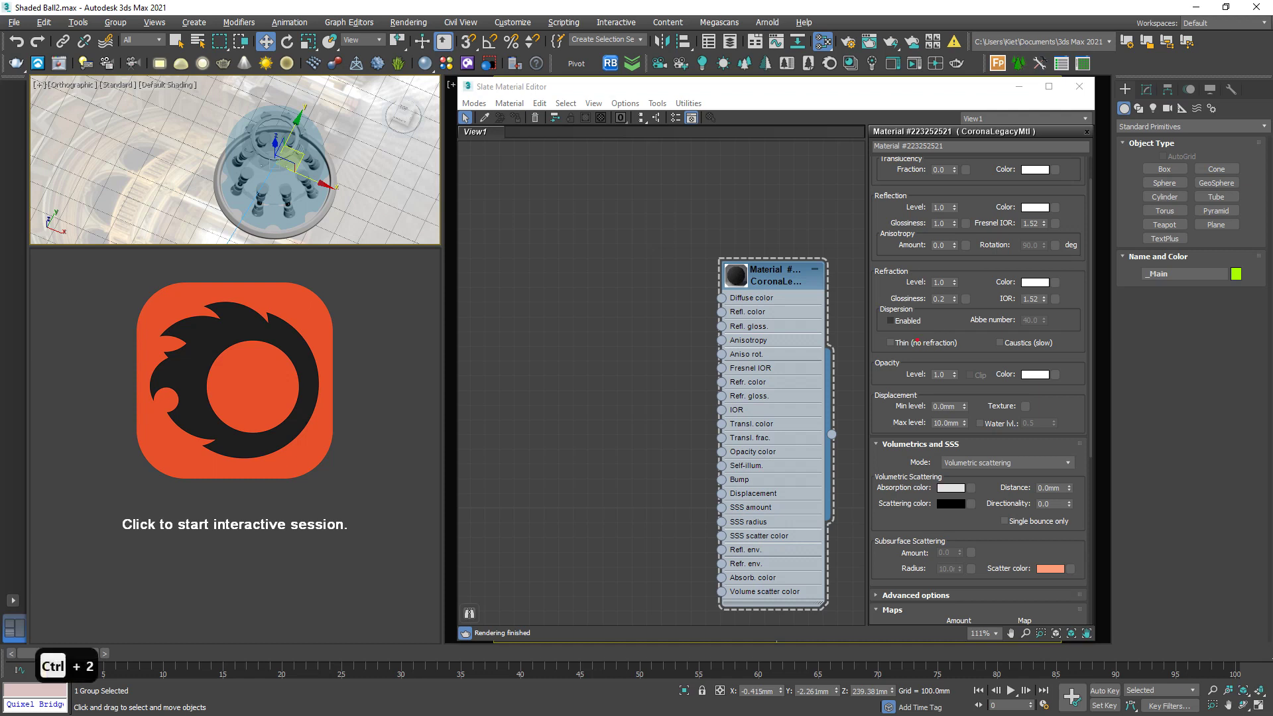
pyautogui.press('Escape')
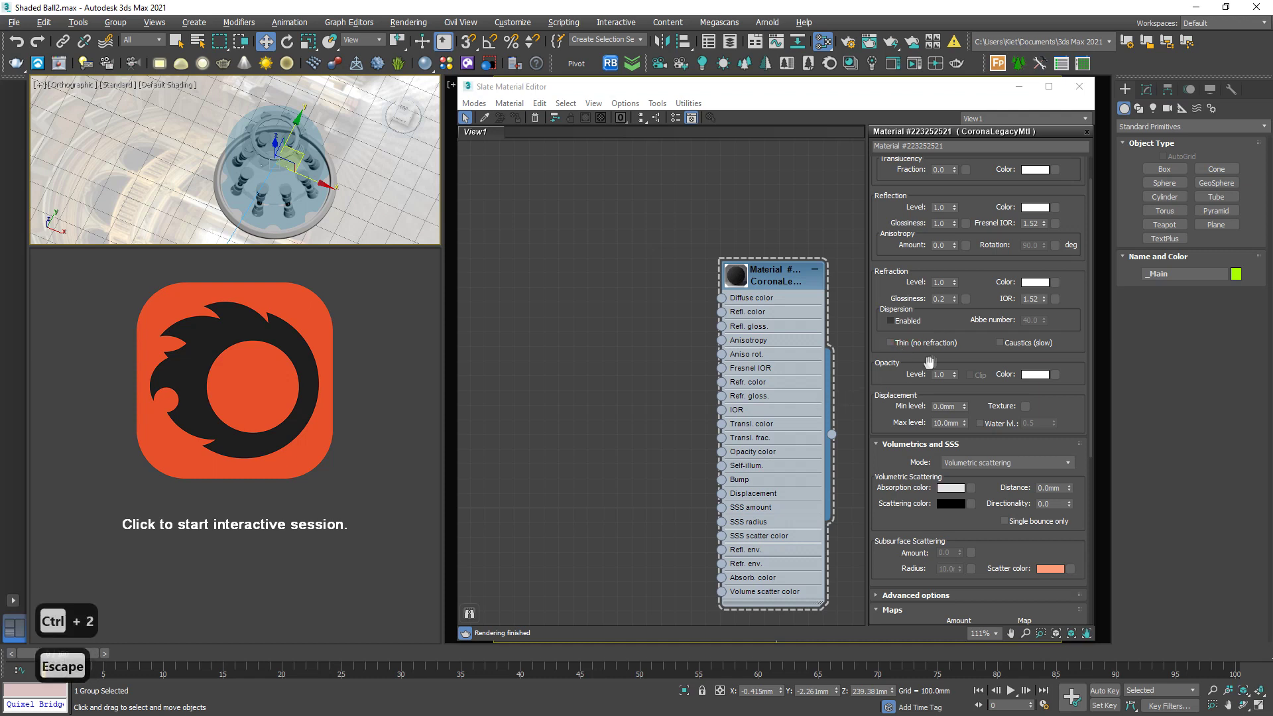
pyautogui.click(895, 344)
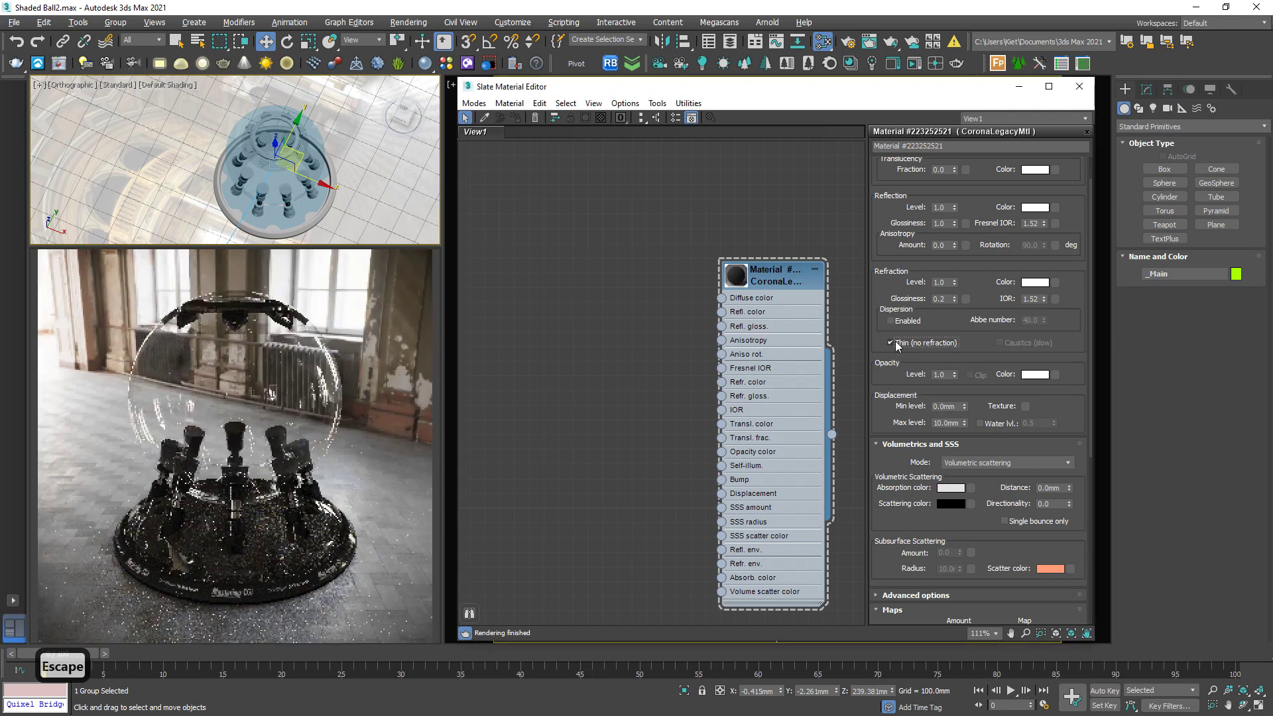
pyautogui.hotkey('ctrl', '2')
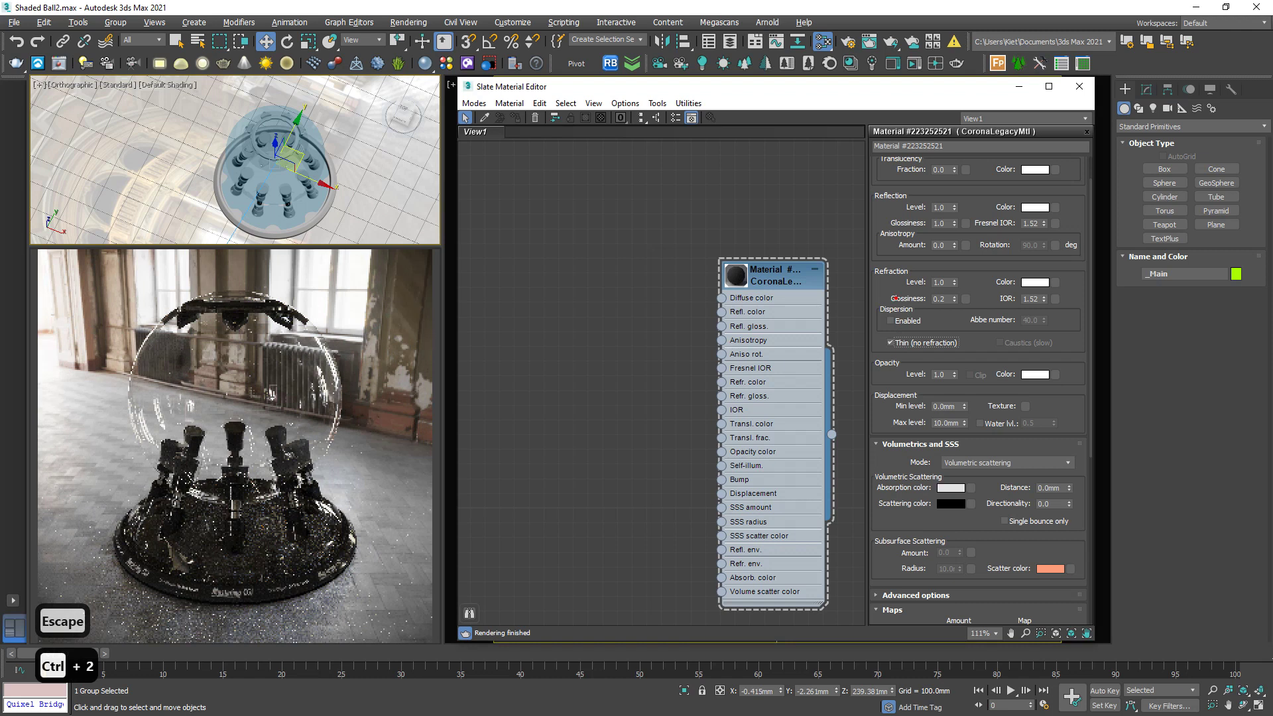
pyautogui.moveTo(887, 299); pyautogui.dragTo(1059, 299)
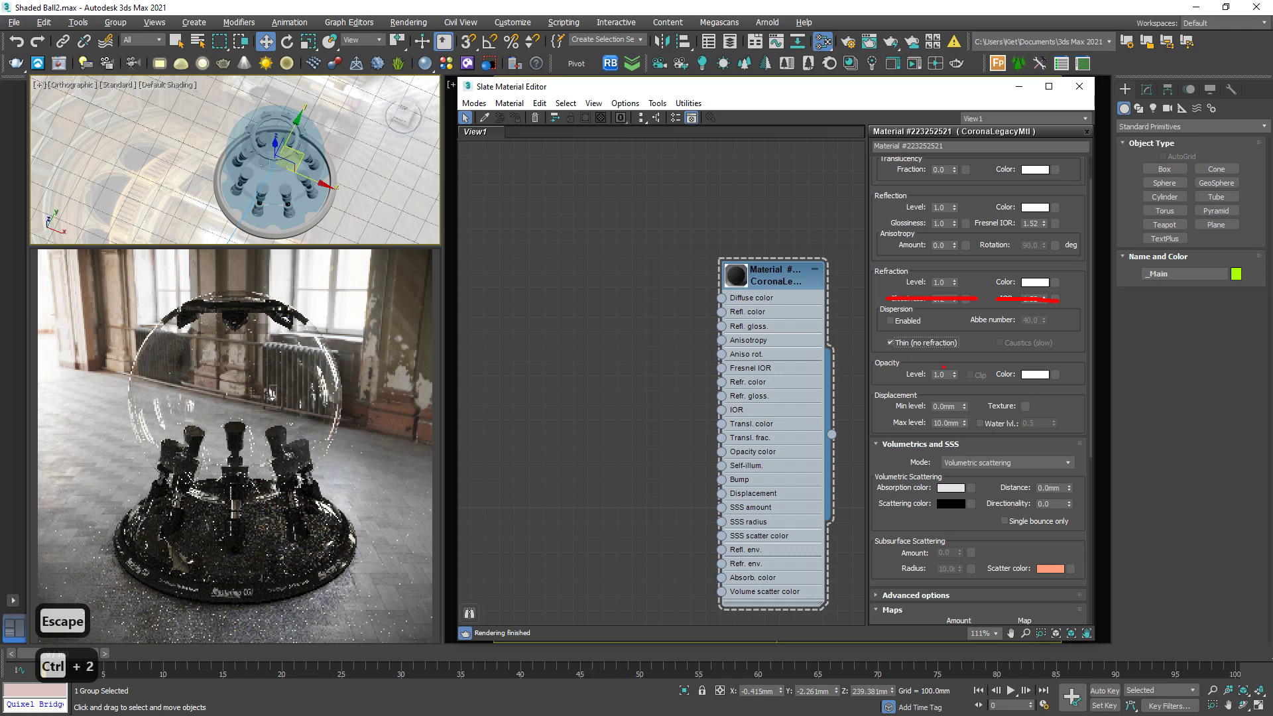
# Step: Underline the Opacity settings and switch off Thin (no refraction)
pyautogui.press('Escape')
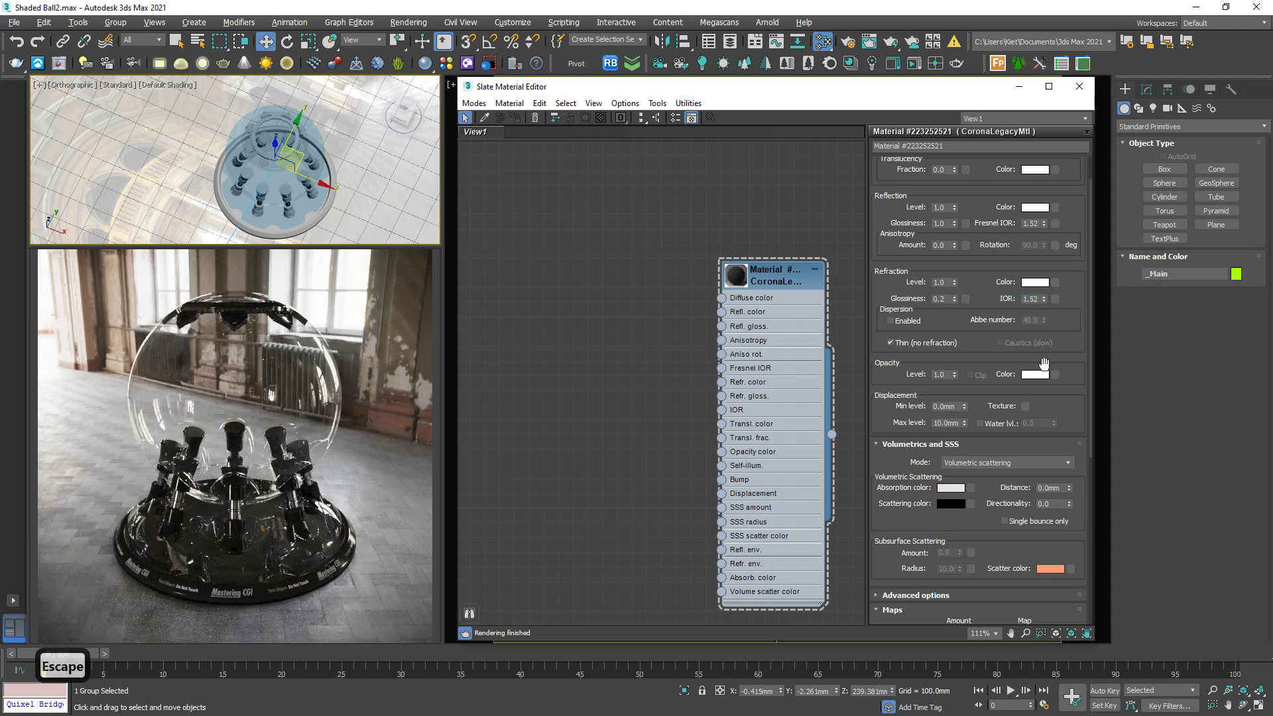
pyautogui.hotkey('ctrl', '2')
pyautogui.moveTo(1066, 358); pyautogui.dragTo(885, 370)
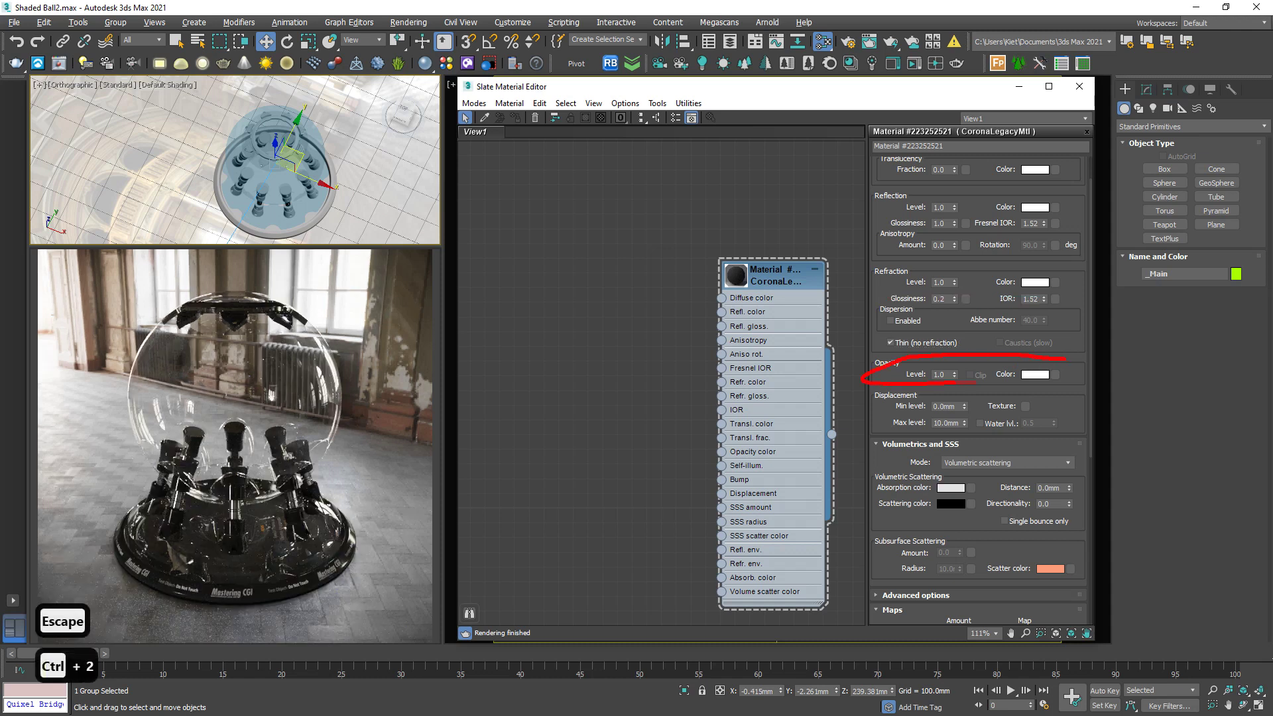
pyautogui.press('Escape')
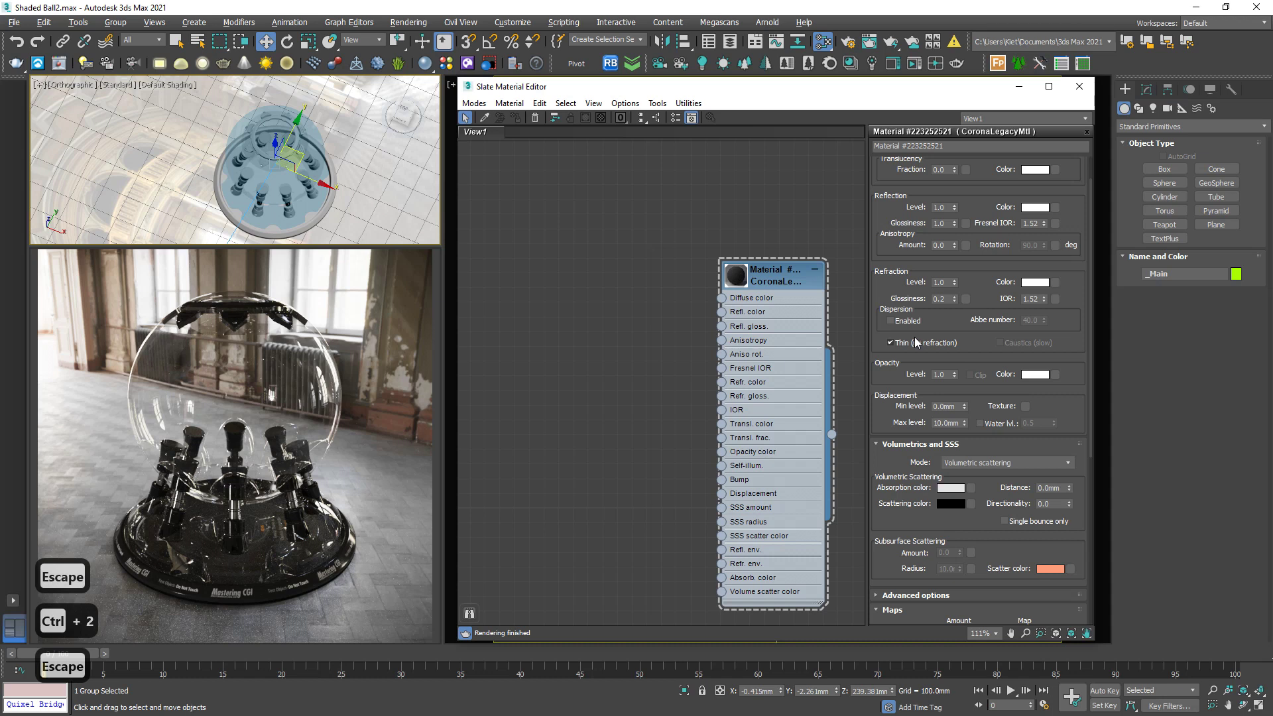
pyautogui.click(928, 344)
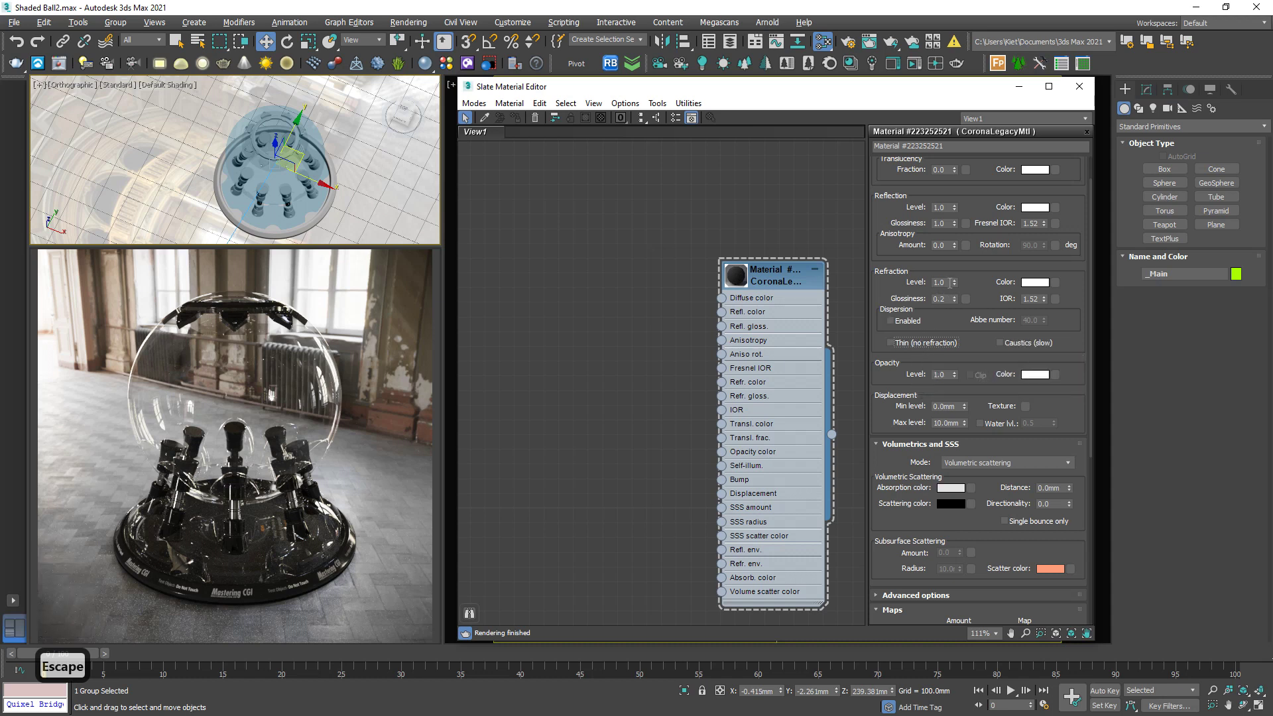
# Step: Try opacity levels 0, 0.5 and 0.2, undo back to 1.0, and circle Displacement
pyautogui.click(942, 375)
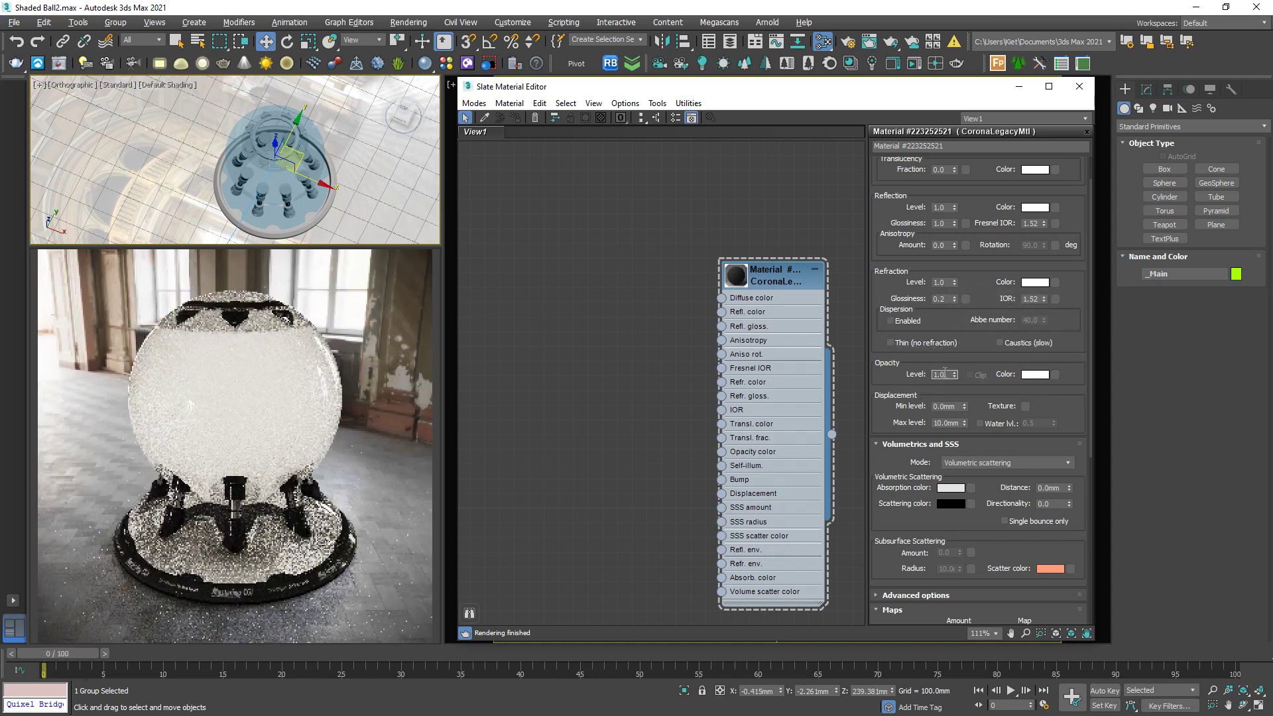
pyautogui.write('0')
pyautogui.press('Return')
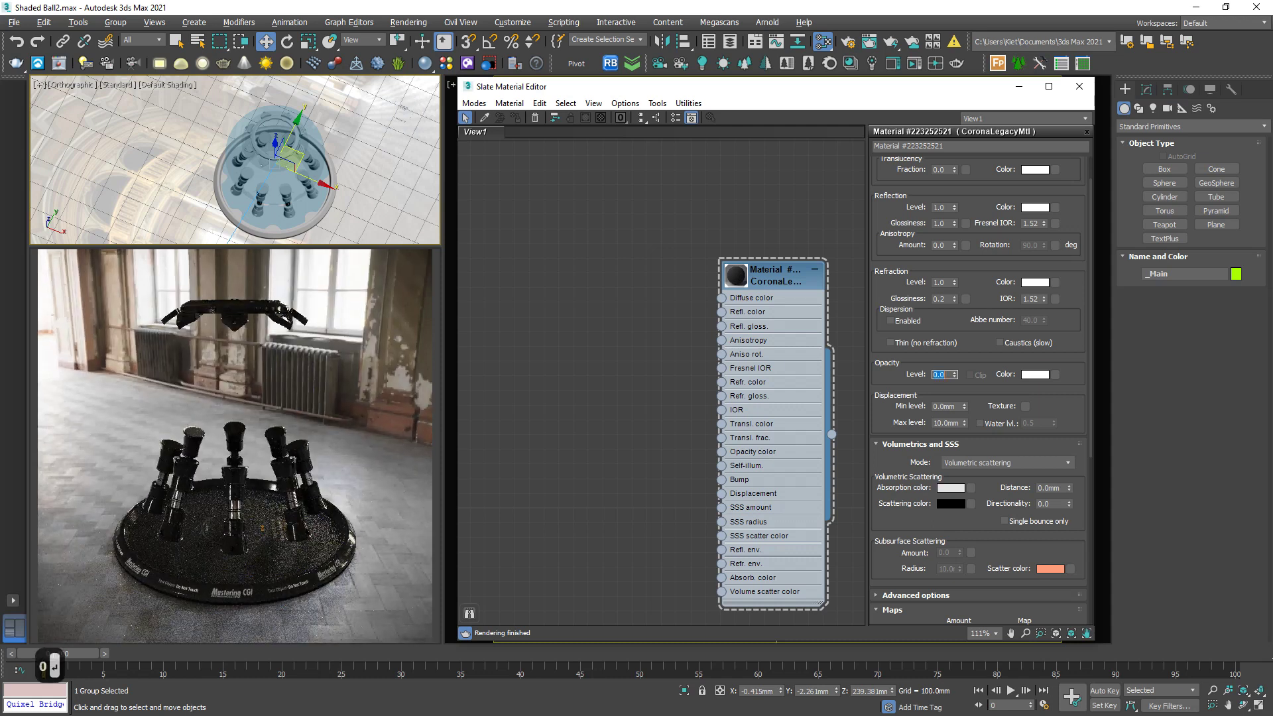
pyautogui.write('.5')
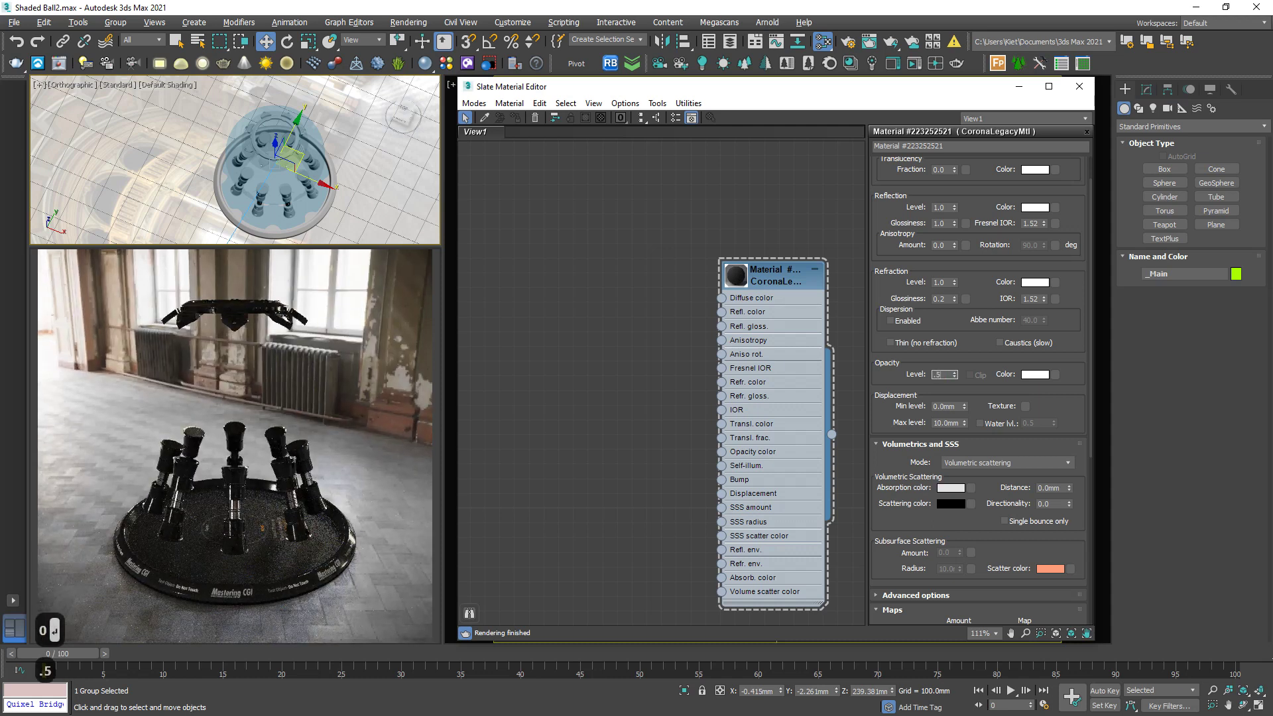
pyautogui.press('Return')
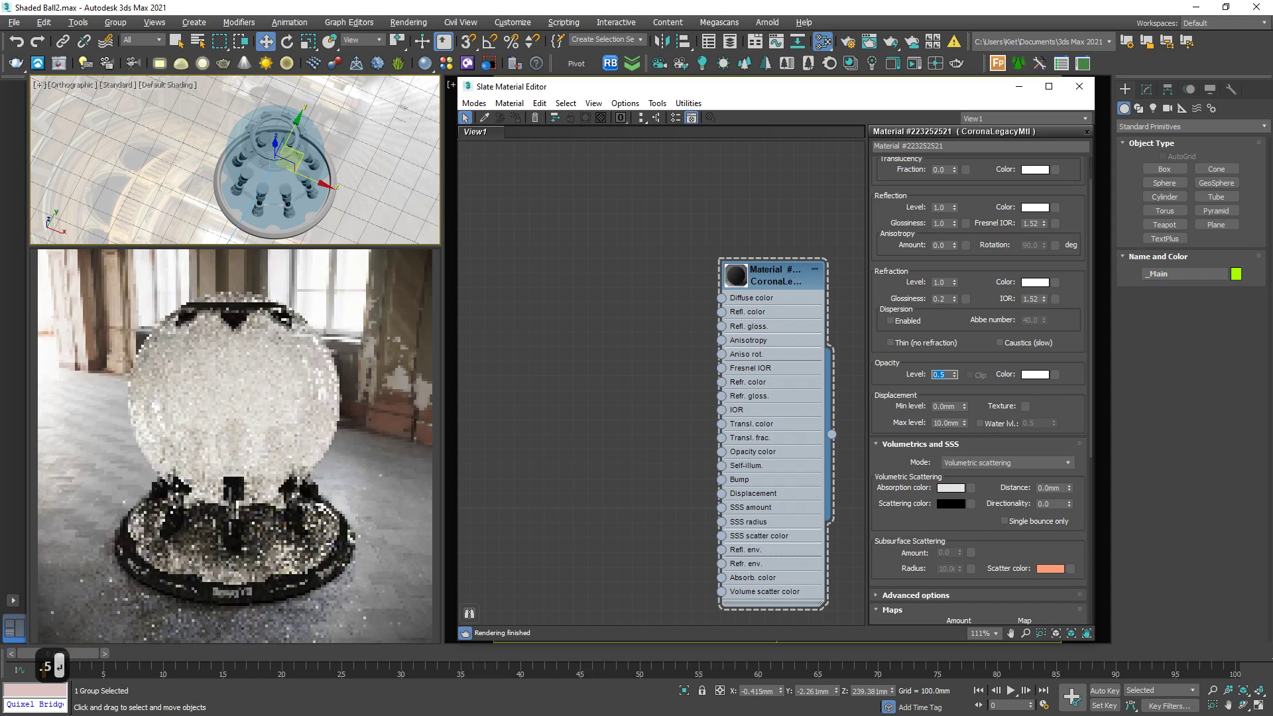
pyautogui.write('.2')
pyautogui.press('Return')
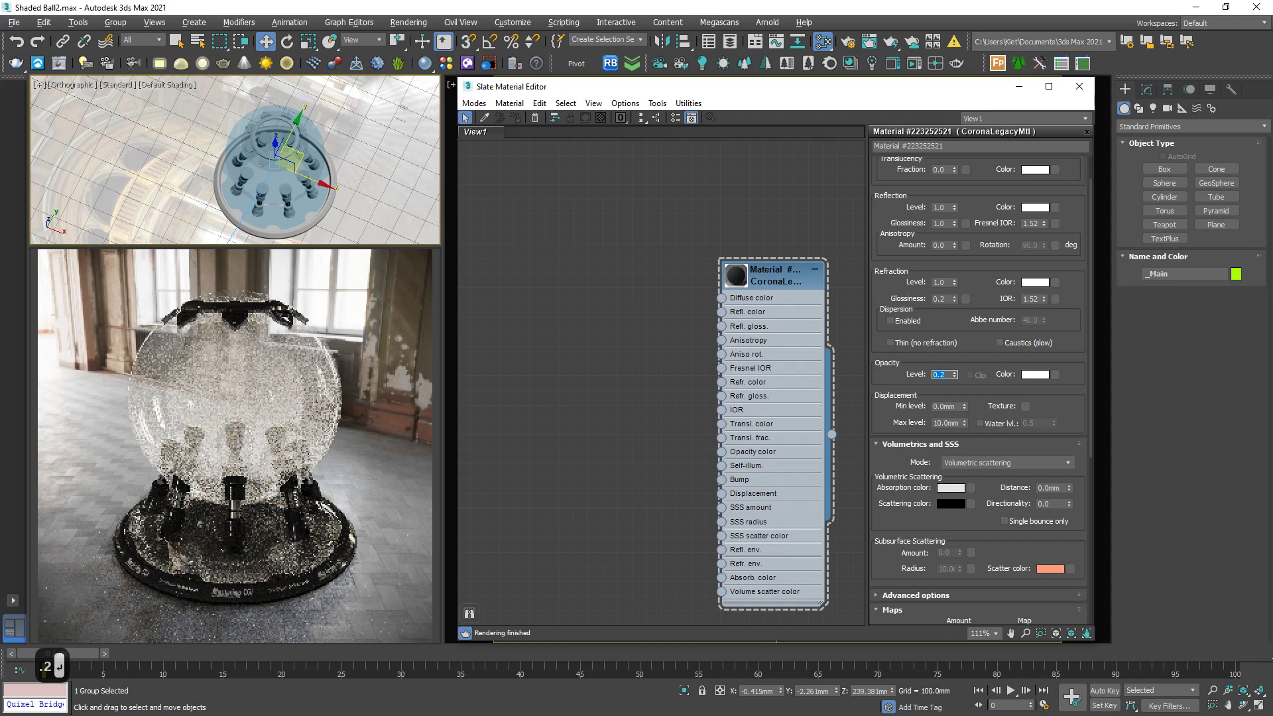
pyautogui.hotkey('ctrl', 'z')
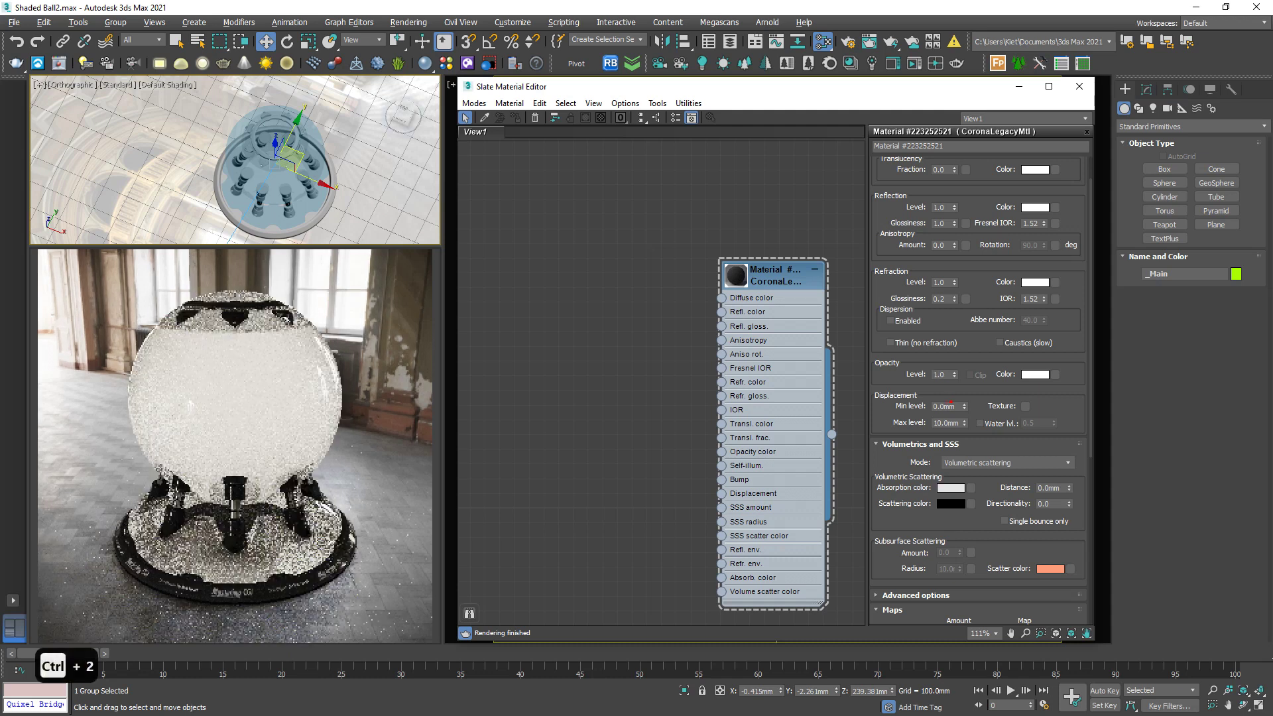
pyautogui.moveTo(915, 393)
pyautogui.mouseDown()
pyautogui.moveTo(858, 398)
pyautogui.moveTo(874, 430)
pyautogui.mouseUp()
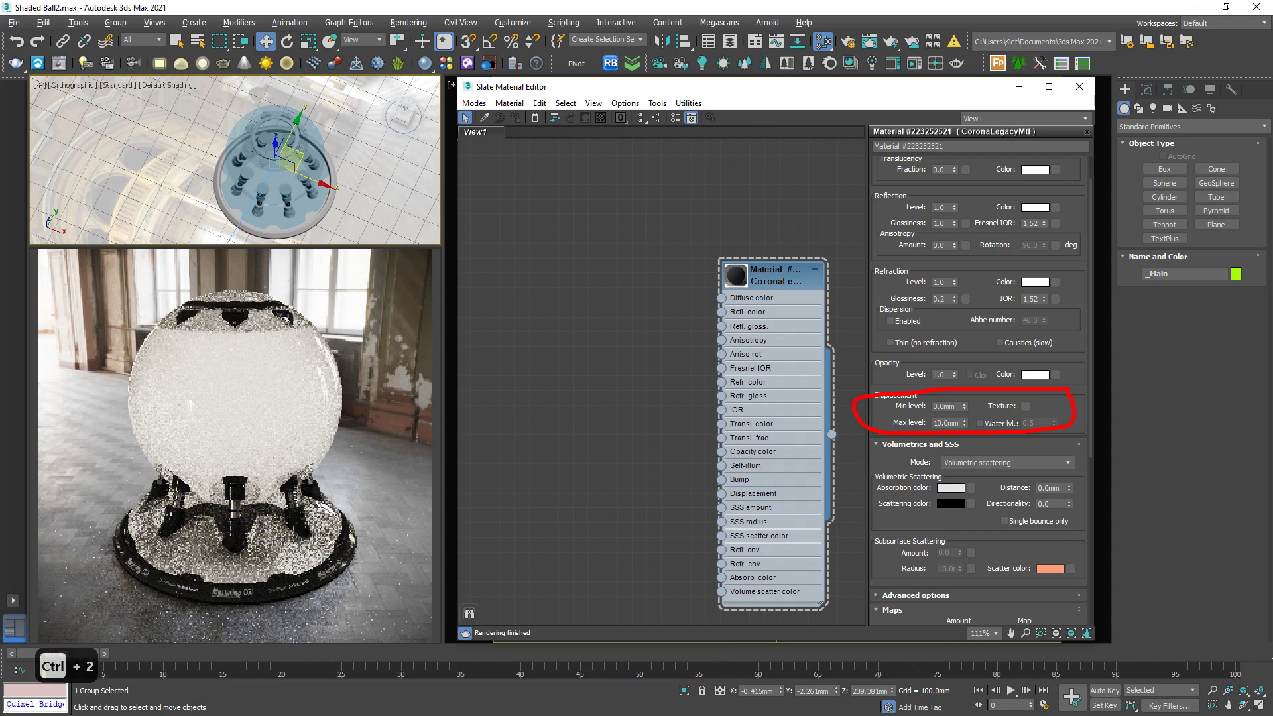
pyautogui.press('Escape')
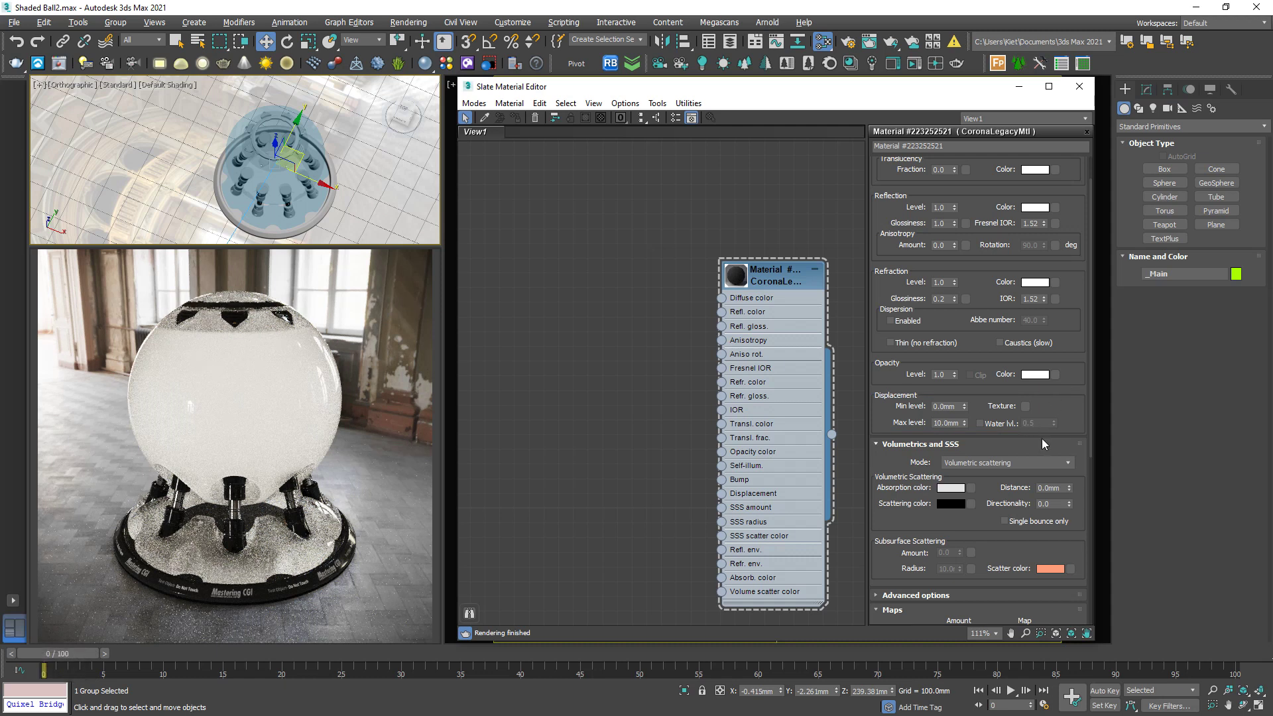
pyautogui.hotkey('ctrl', '2')
pyautogui.moveTo(1074, 434)
pyautogui.mouseDown()
pyautogui.moveTo(854, 447)
pyautogui.moveTo(876, 532)
pyautogui.moveTo(1052, 539)
pyautogui.moveTo(1071, 511)
pyautogui.mouseUp()
pyautogui.press('Escape')
pyautogui.scroll(-3, 1034, 450)
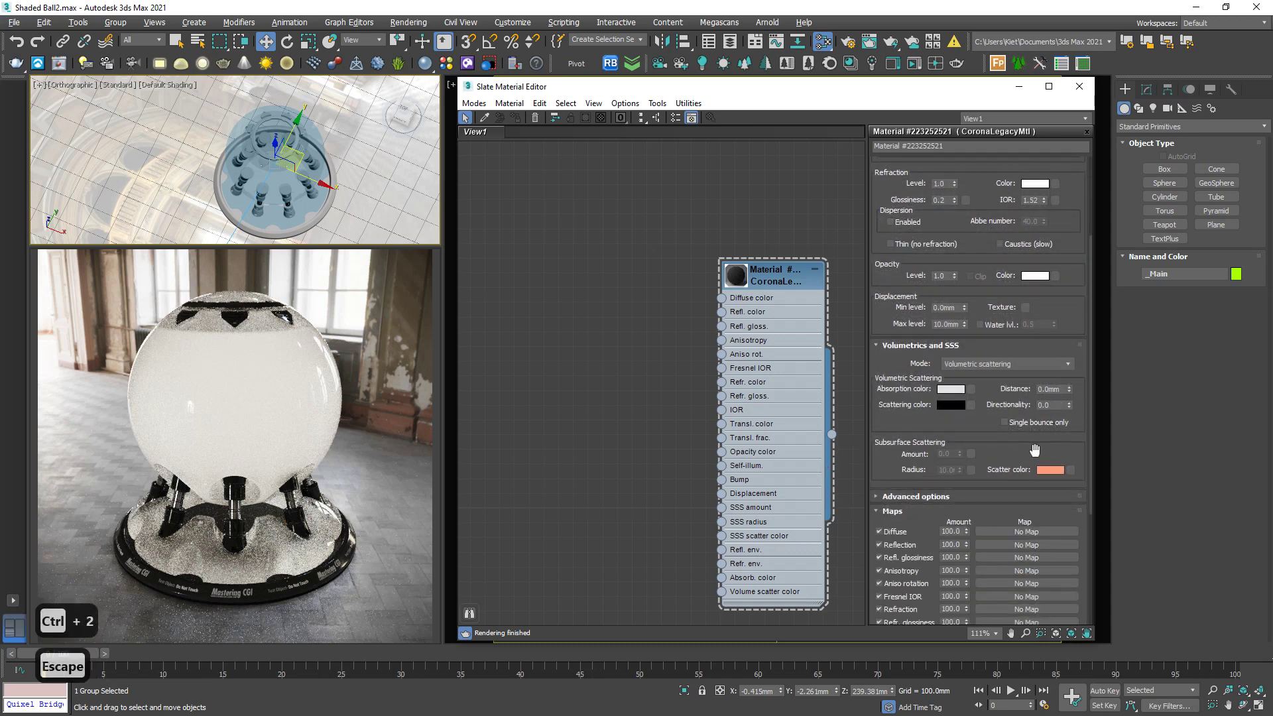
pyautogui.click(1036, 494)
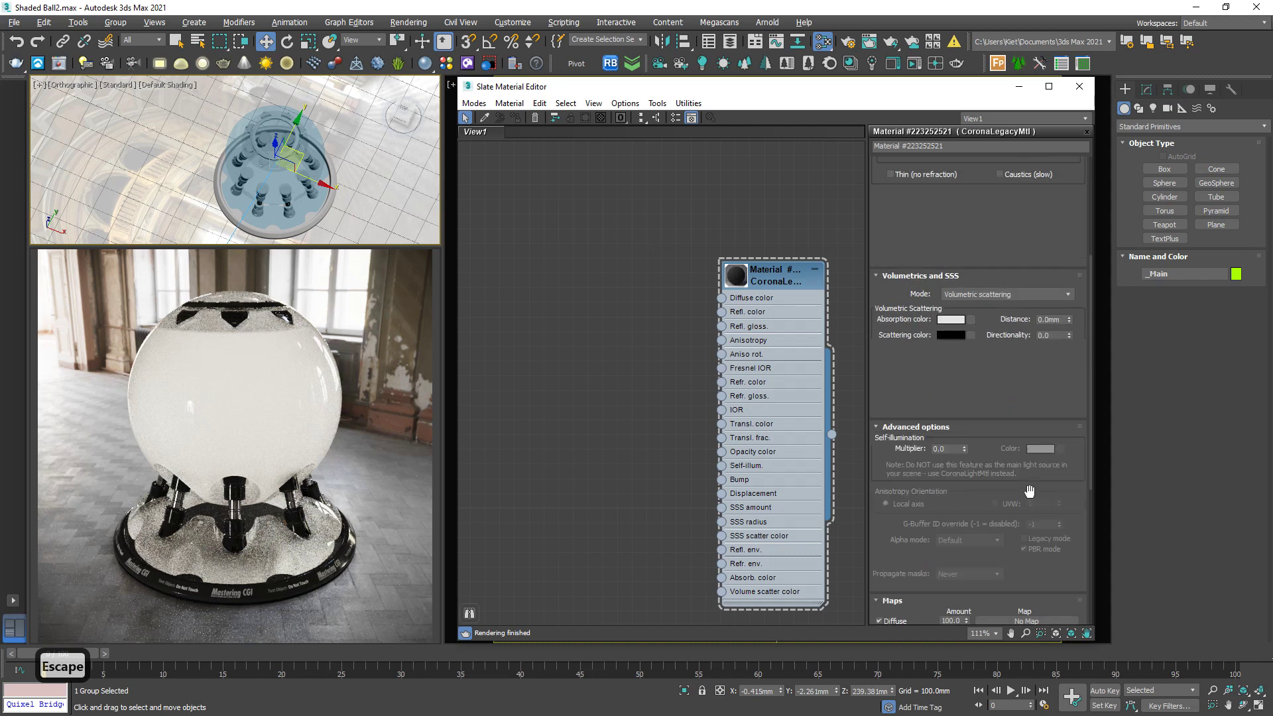
pyautogui.click(1000, 431)
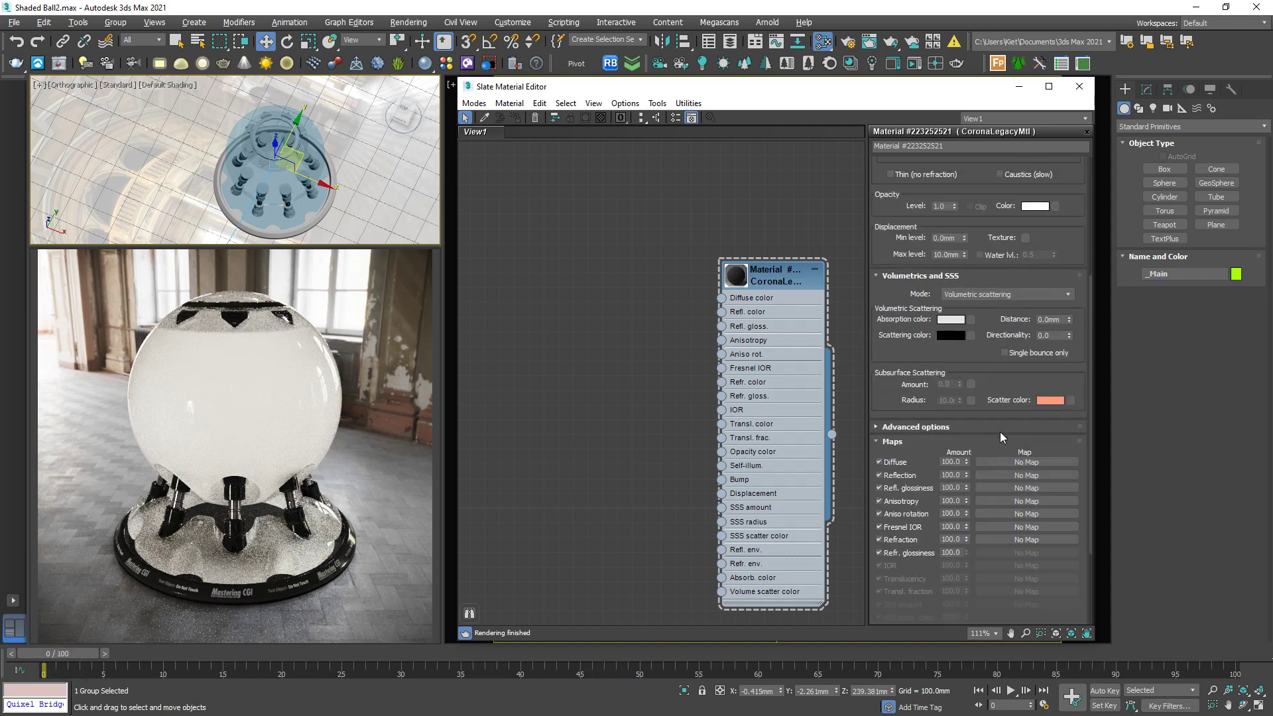
pyautogui.scroll(-3, 1010, 281)
pyautogui.scroll(1, 1011, 281)
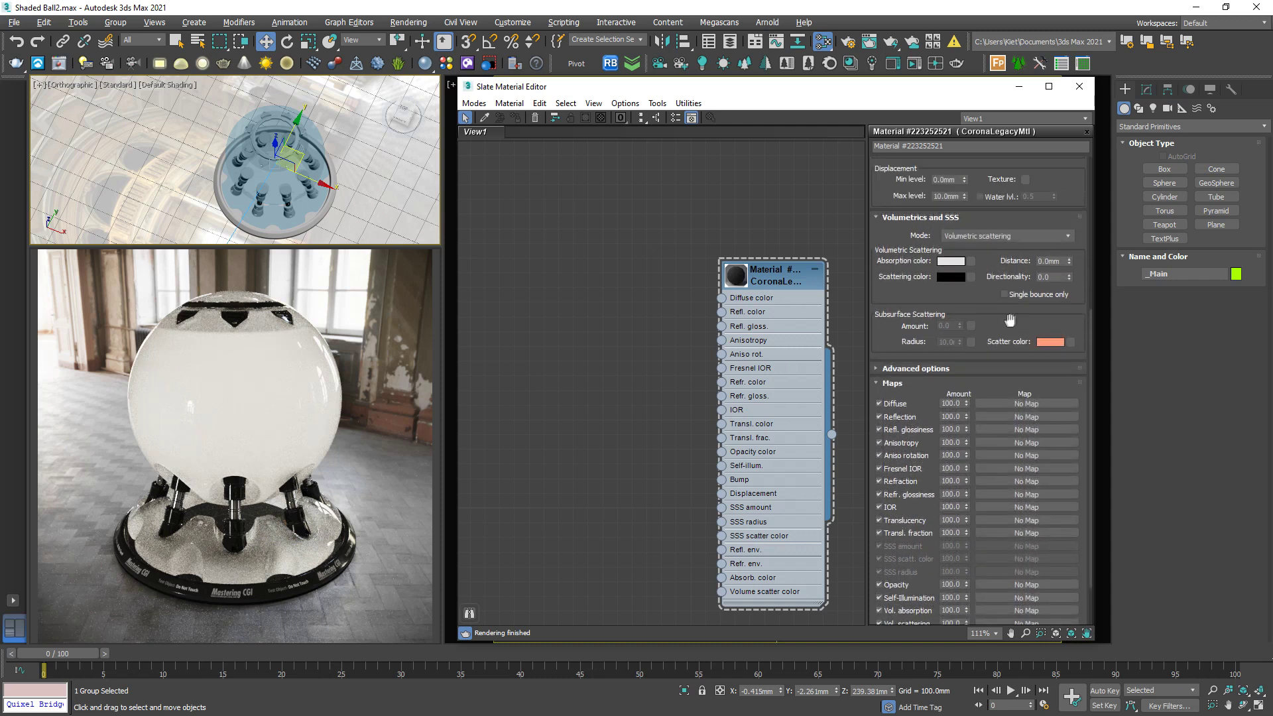
pyautogui.scroll(-2, 984, 264)
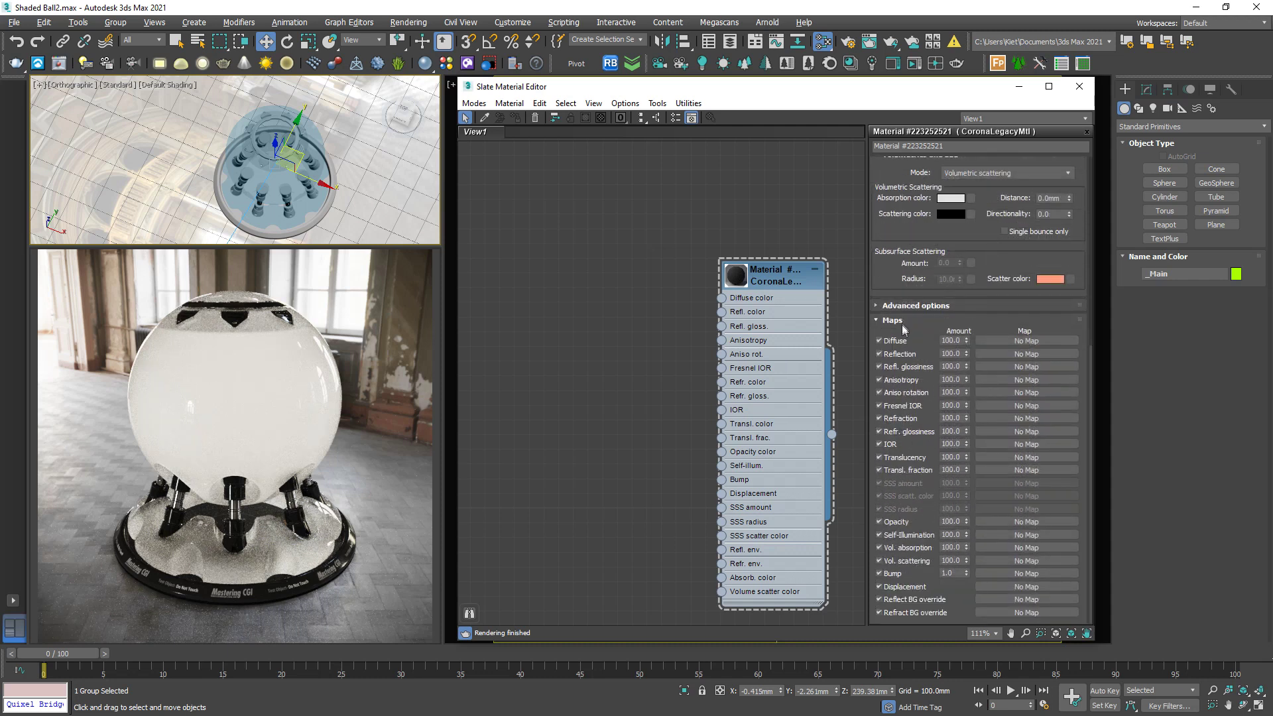
pyautogui.hotkey('ctrl', '2')
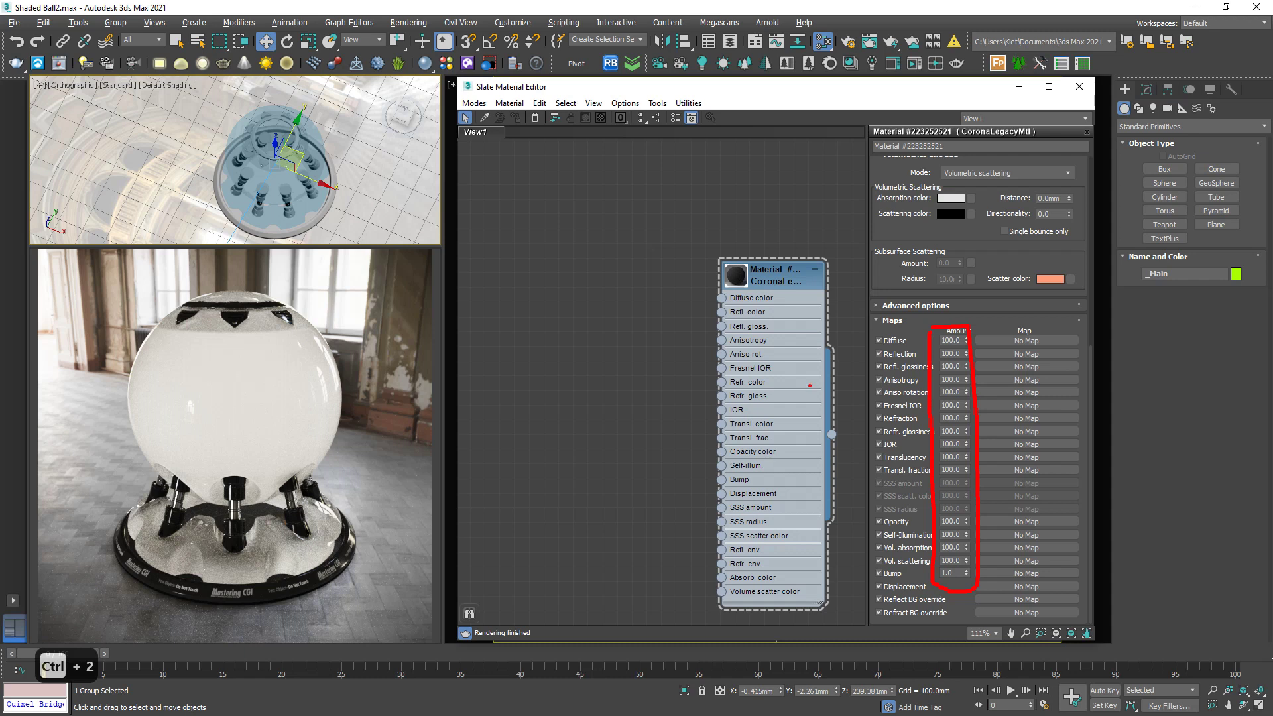
pyautogui.moveTo(691, 397); pyautogui.dragTo(723, 411)
pyautogui.moveTo(646, 353)
pyautogui.mouseDown()
pyautogui.moveTo(602, 423)
pyautogui.moveTo(486, 422)
pyautogui.mouseUp()
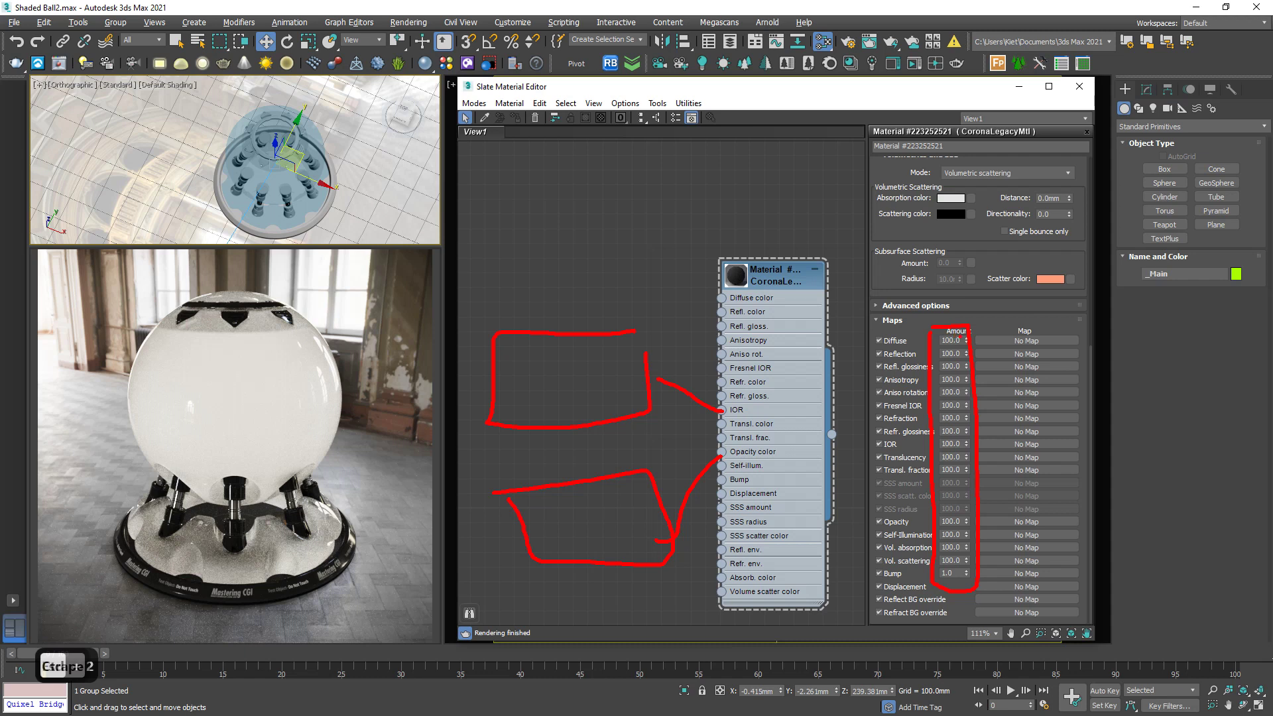
pyautogui.press('Escape')
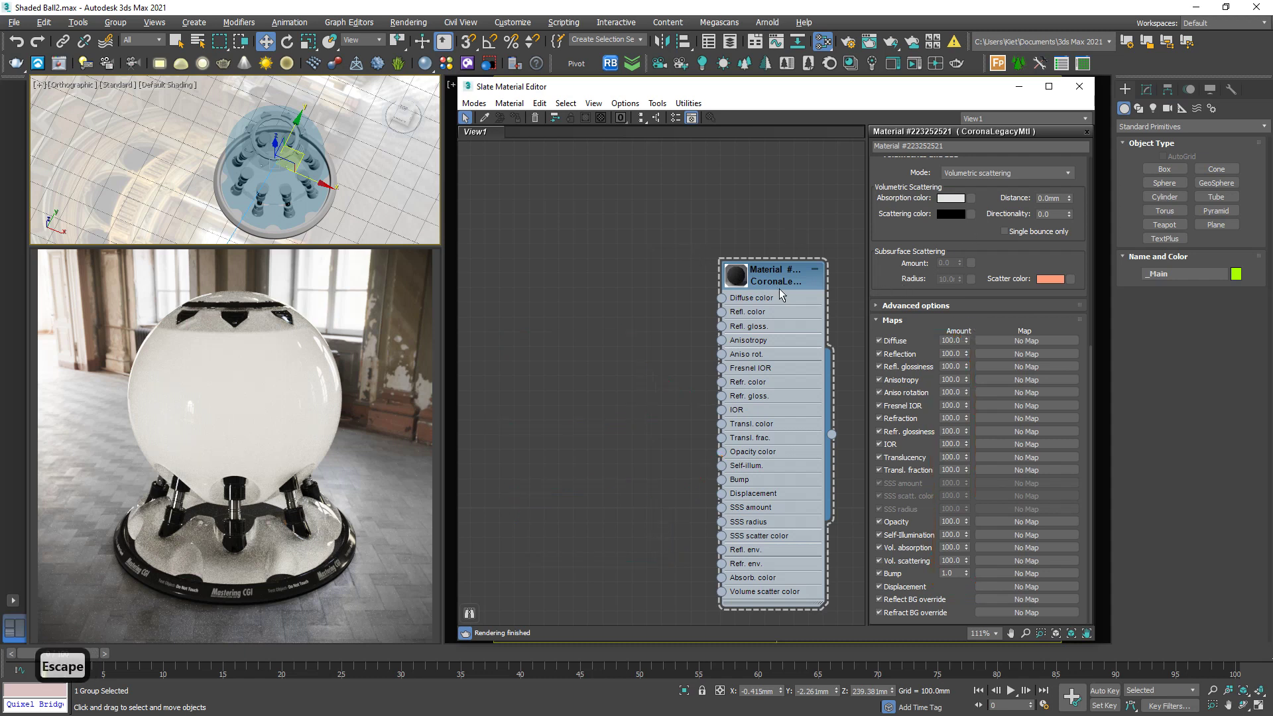
# Step: Circle Translucency Fraction and zero the Refraction Level so the globe turns black
pyautogui.scroll(5, 926, 278)
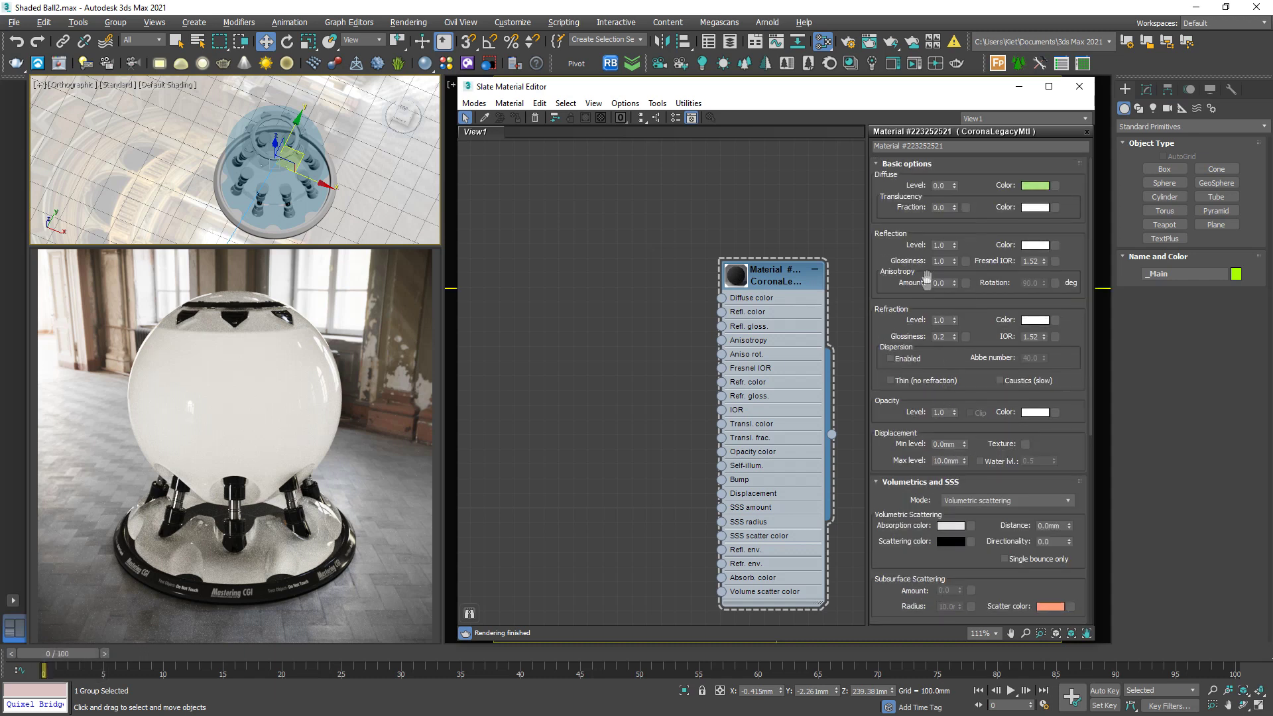
pyautogui.hotkey('ctrl', '2')
pyautogui.moveTo(951, 194); pyautogui.dragTo(975, 214)
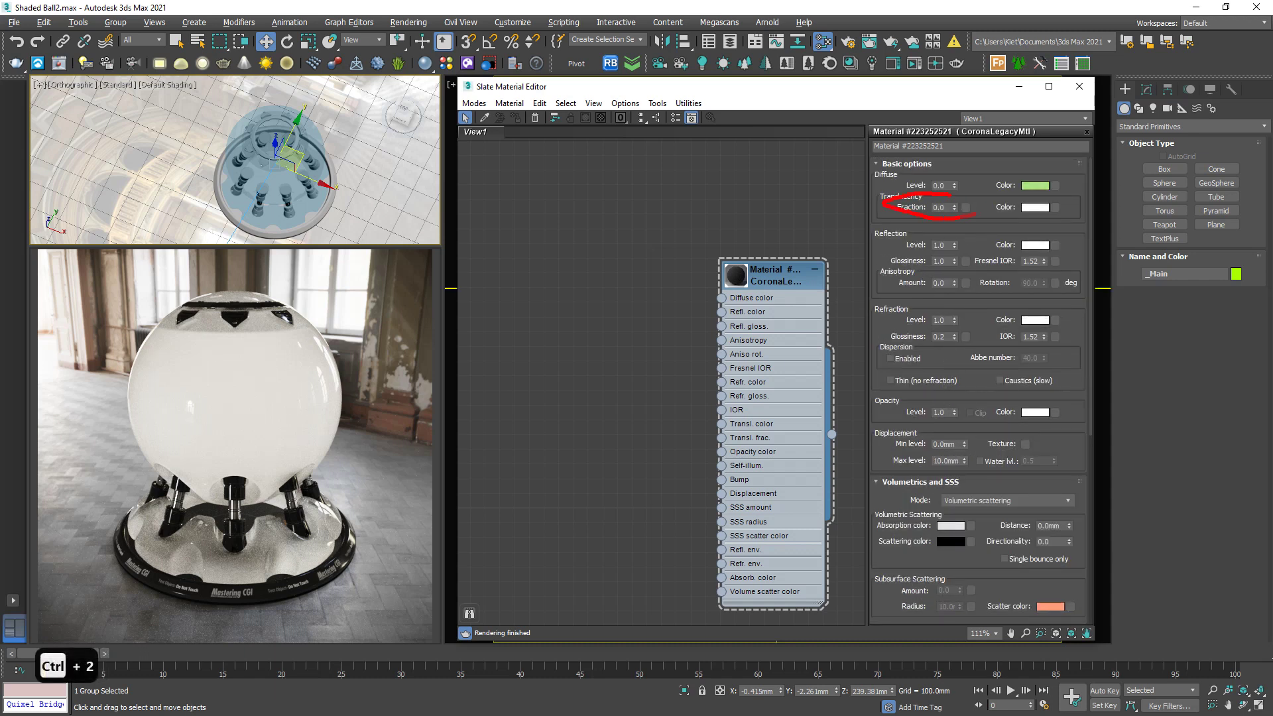
pyautogui.press('Escape')
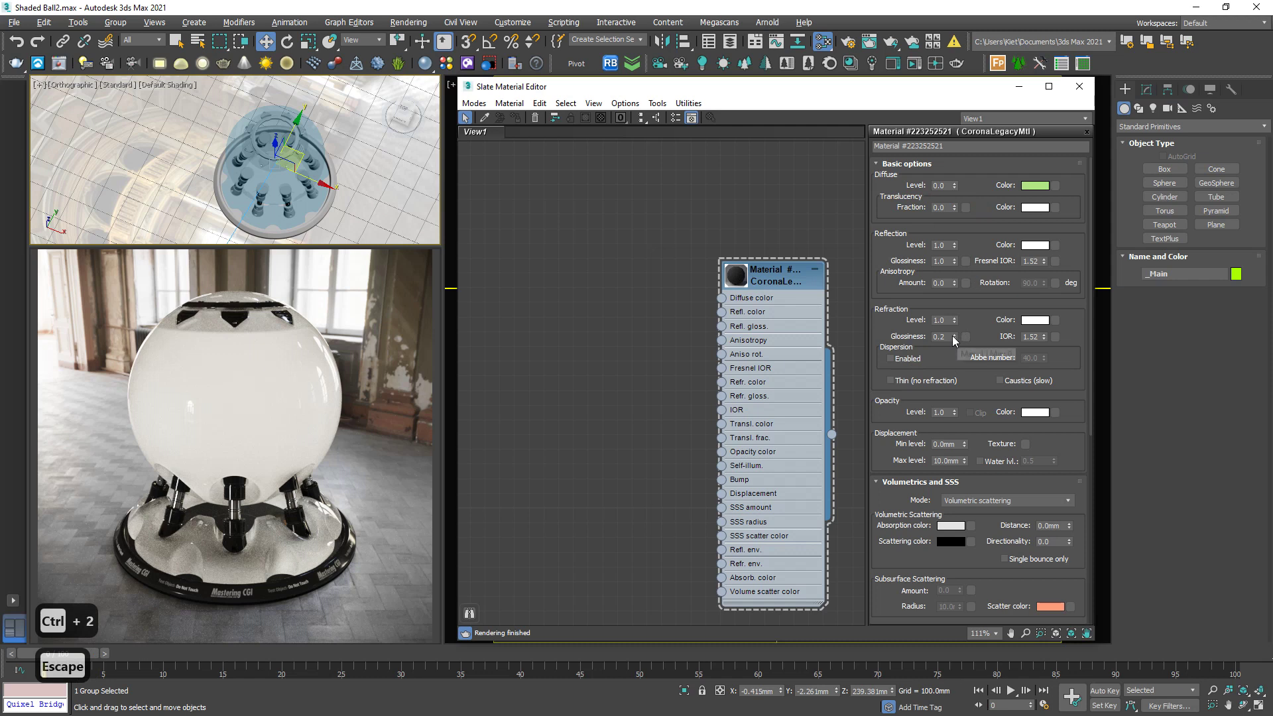
pyautogui.rightClick(955, 323)
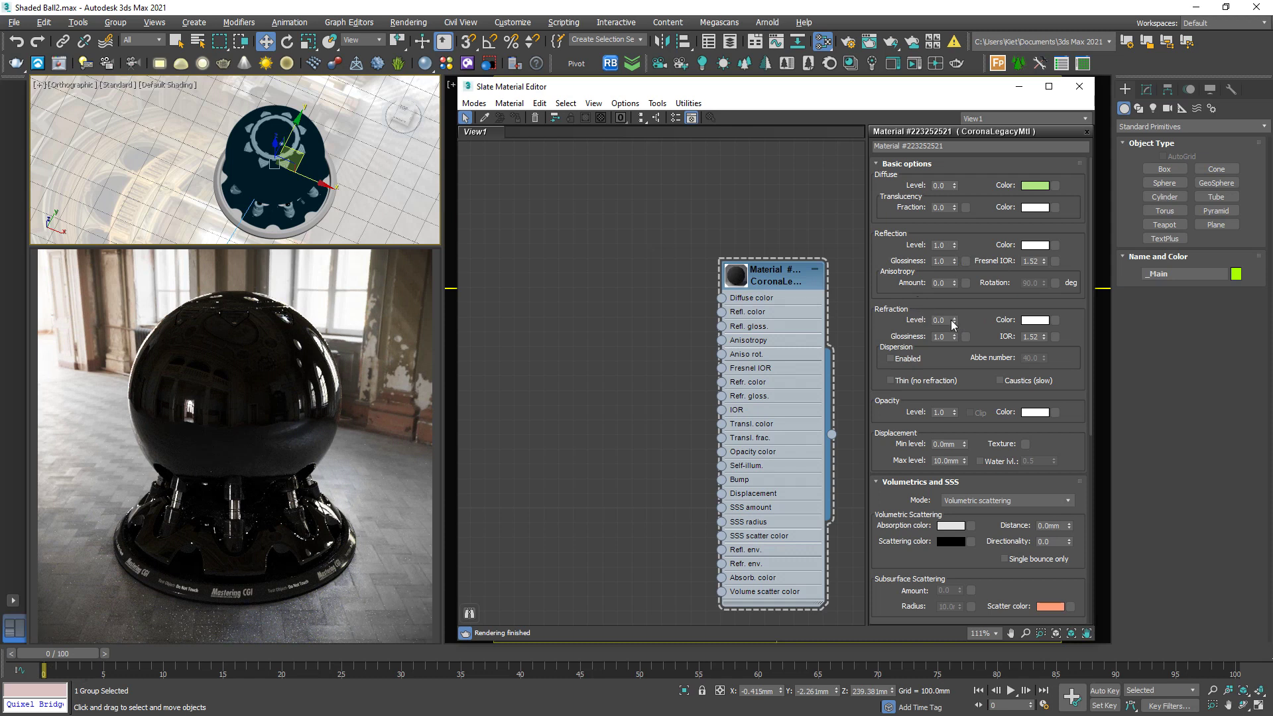
# Step: Set Translucency Fraction to 0.5, then 1.0, then reset it to 0.0
pyautogui.doubleClick(945, 208)
pyautogui.write('.5')
pyautogui.press('Return')
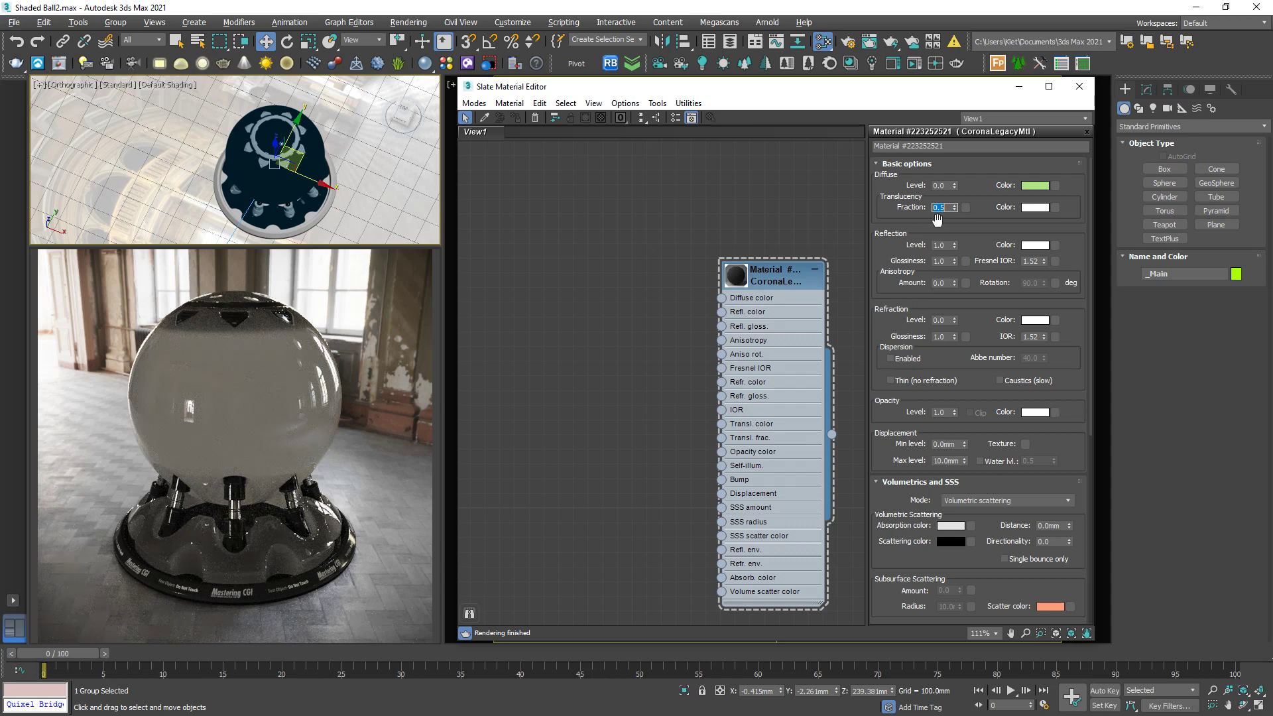
pyautogui.write('1')
pyautogui.press('Return')
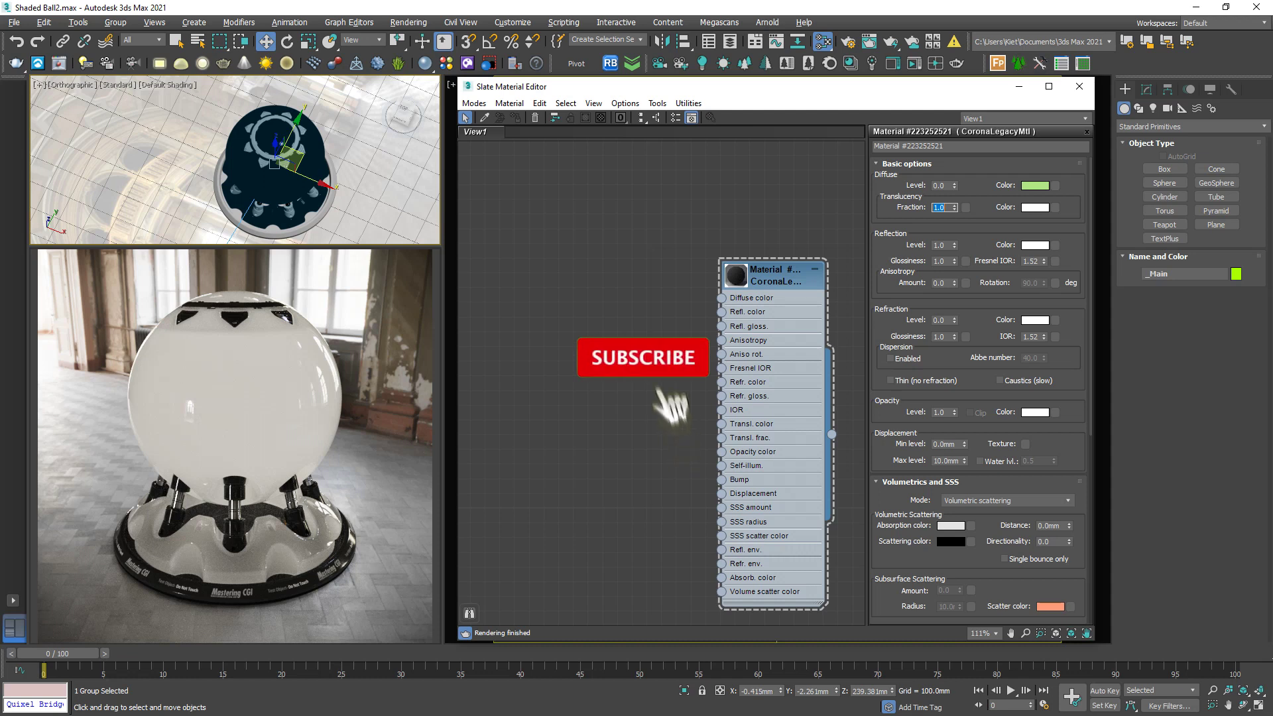
pyautogui.rightClick(955, 209)
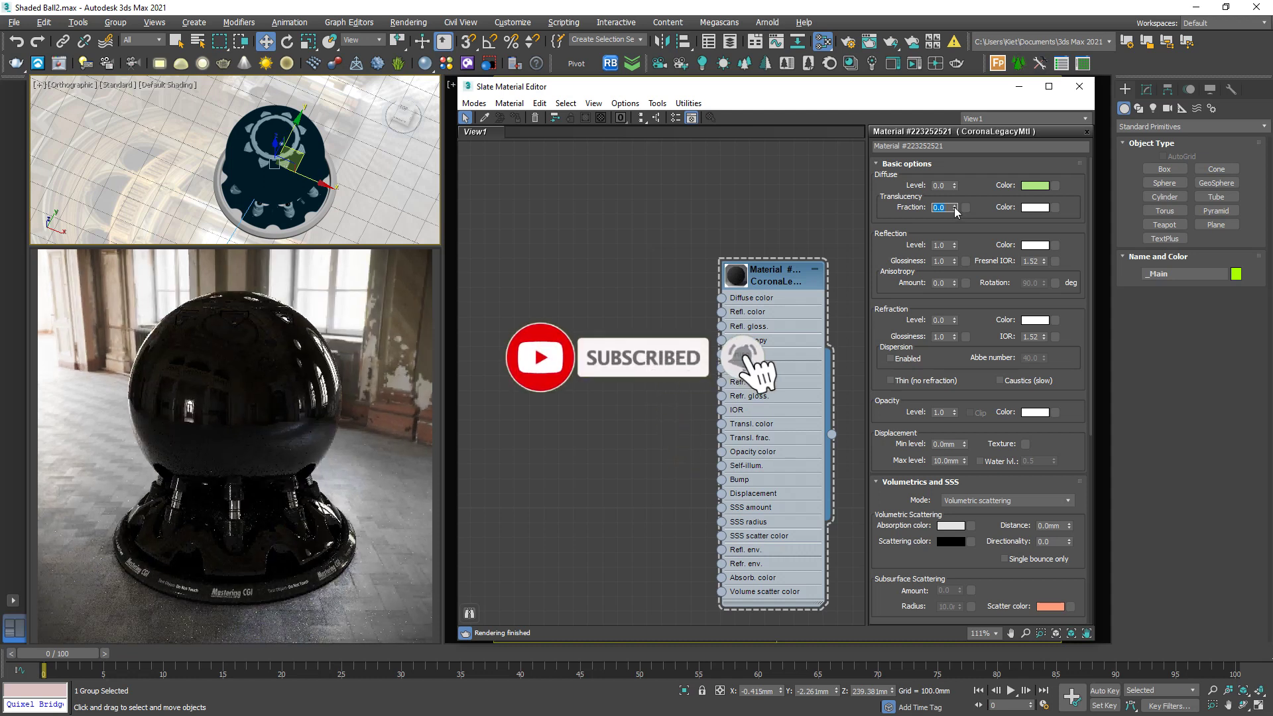